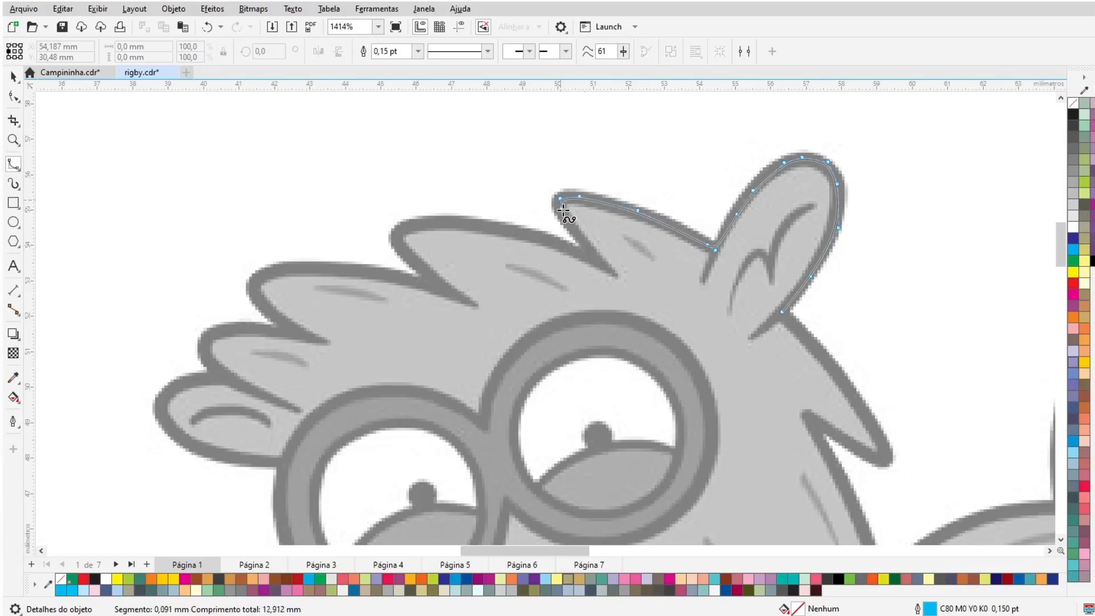
- Trace the outline of the hair spikes across the top of the head with B-spline points
{"action": "left_click", "coordinate": [611, 268]}
{"action": "left_click", "coordinate": [577, 252]}
{"action": "left_click", "coordinate": [513, 229]}
{"action": "left_click", "coordinate": [445, 221]}
{"action": "left_click", "coordinate": [405, 222]}
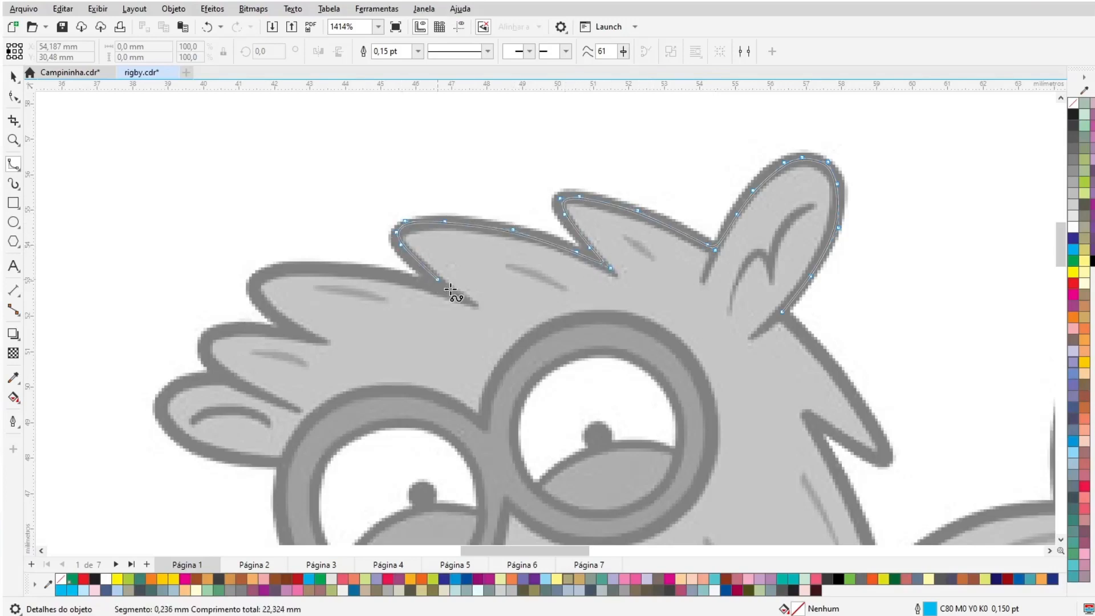
{"action": "left_click", "coordinate": [461, 296]}
{"action": "left_click", "coordinate": [421, 279]}
{"action": "left_click", "coordinate": [345, 271]}
{"action": "left_click", "coordinate": [286, 268]}
{"action": "left_click", "coordinate": [261, 275]}
{"action": "left_click", "coordinate": [256, 290]}
{"action": "left_click", "coordinate": [311, 336]}
{"action": "left_click", "coordinate": [275, 328]}
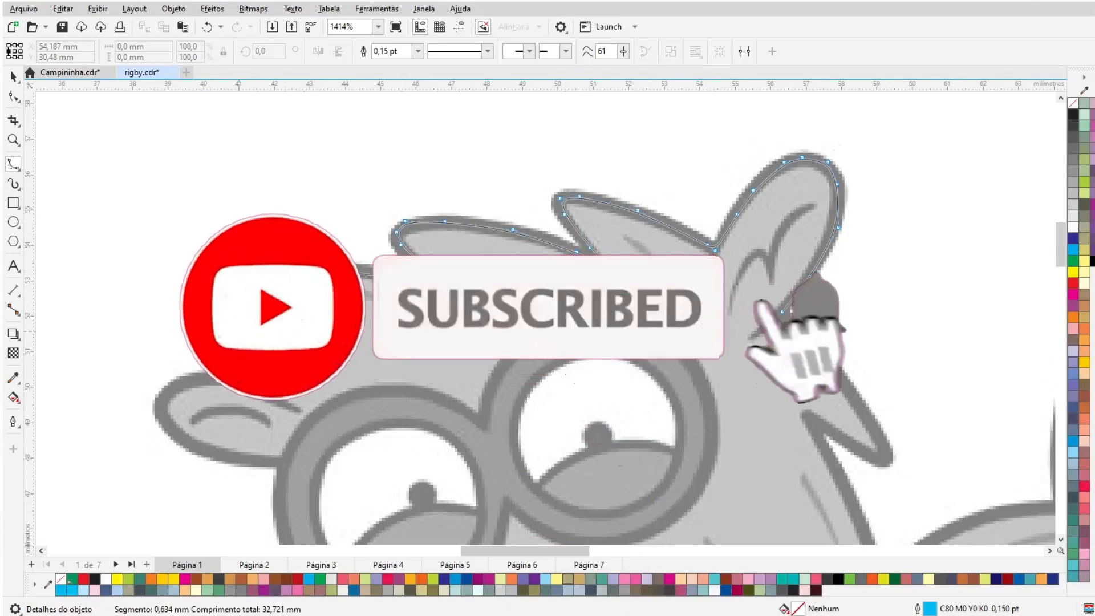
- Continue the B-spline outline around the left ear and the back of the head
{"action": "left_click", "coordinate": [238, 332]}
{"action": "left_click", "coordinate": [223, 354]}
{"action": "left_click", "coordinate": [256, 392]}
{"action": "left_click", "coordinate": [295, 409]}
{"action": "left_click", "coordinate": [219, 376]}
{"action": "left_click", "coordinate": [168, 393]}
{"action": "left_click", "coordinate": [161, 407]}
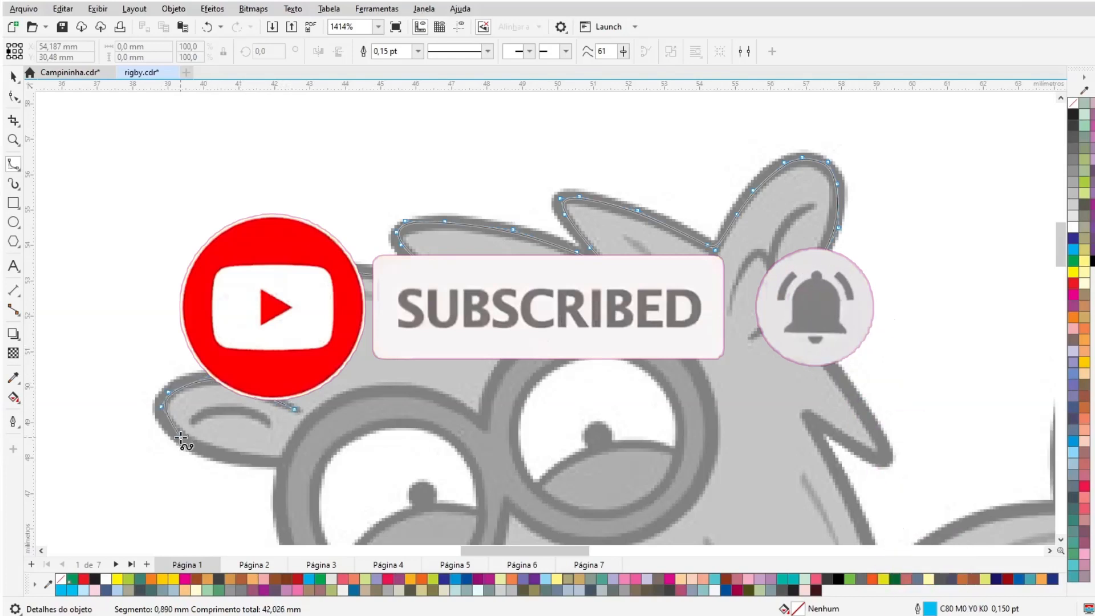
{"action": "left_click", "coordinate": [181, 438]}
{"action": "left_click", "coordinate": [229, 459]}
{"action": "left_click", "coordinate": [266, 463]}
{"action": "left_click", "coordinate": [282, 465]}
- Continue the outline down past the glasses and around the nose and lower snout
{"action": "scroll", "coordinate": [282, 465], "scroll_direction": "down", "scroll_amount": 5}
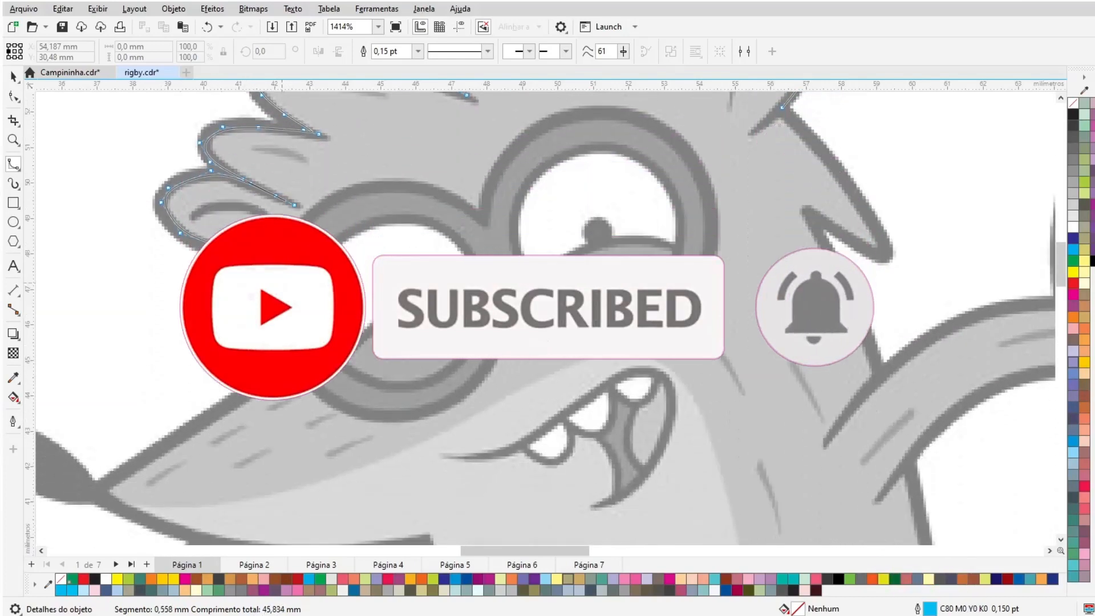
{"action": "left_click", "coordinate": [281, 282]}
{"action": "left_click", "coordinate": [280, 313]}
{"action": "left_click", "coordinate": [290, 344]}
{"action": "left_click", "coordinate": [296, 361]}
{"action": "left_click", "coordinate": [280, 368]}
{"action": "left_click", "coordinate": [142, 460]}
{"action": "left_click", "coordinate": [104, 485]}
{"action": "left_click", "coordinate": [44, 491]}
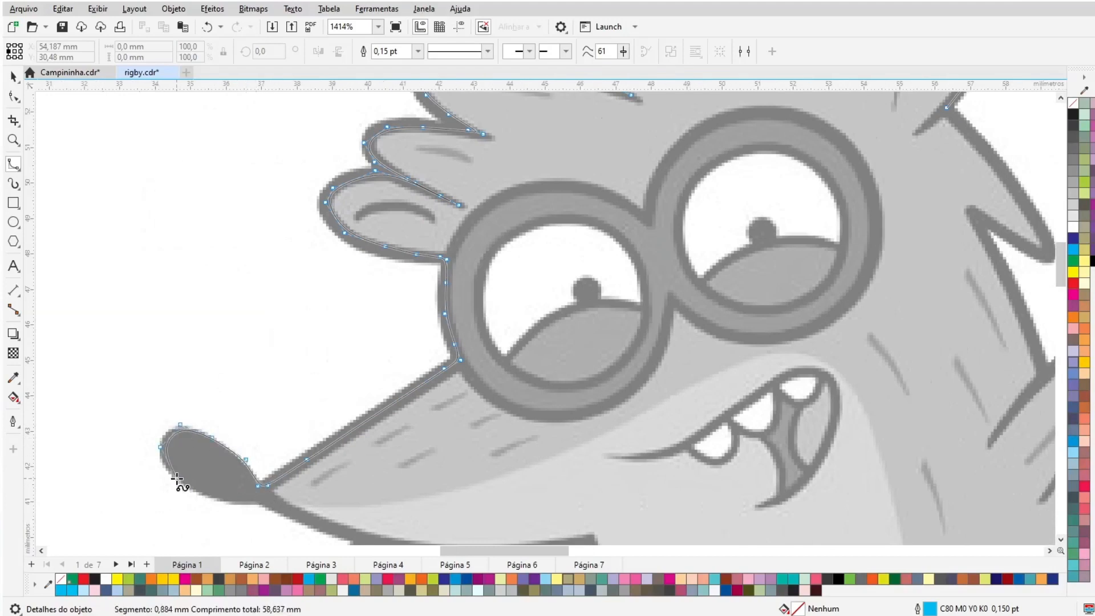
{"action": "scroll", "coordinate": [263, 500], "scroll_direction": "down", "scroll_amount": 3}
{"action": "left_click", "coordinate": [285, 381]}
{"action": "left_click", "coordinate": [379, 414]}
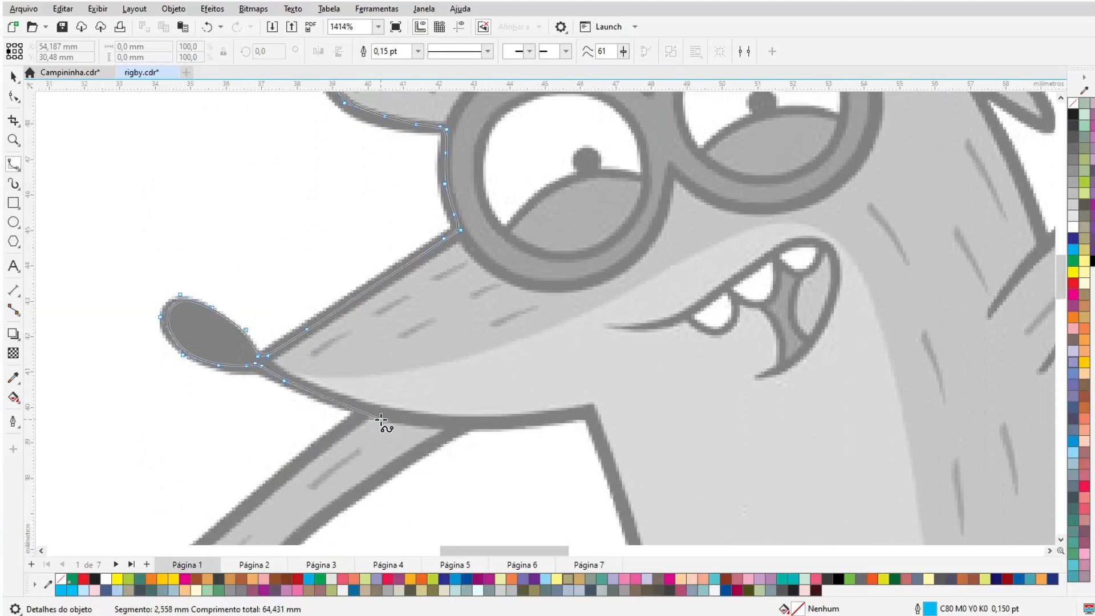
{"action": "left_click", "coordinate": [507, 425]}
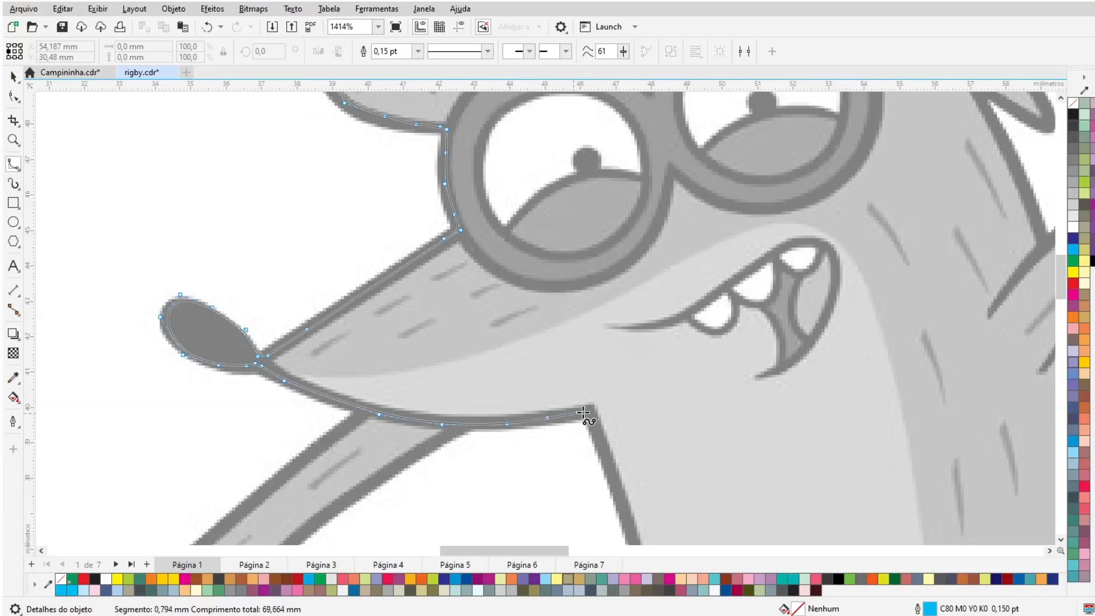
- Continue the outline along the jaw's underside and down the body's front edge
{"action": "scroll", "coordinate": [591, 418], "scroll_direction": "down", "scroll_amount": 4}
{"action": "left_click", "coordinate": [625, 358]}
{"action": "left_click", "coordinate": [653, 457]}
{"action": "left_click", "coordinate": [655, 506]}
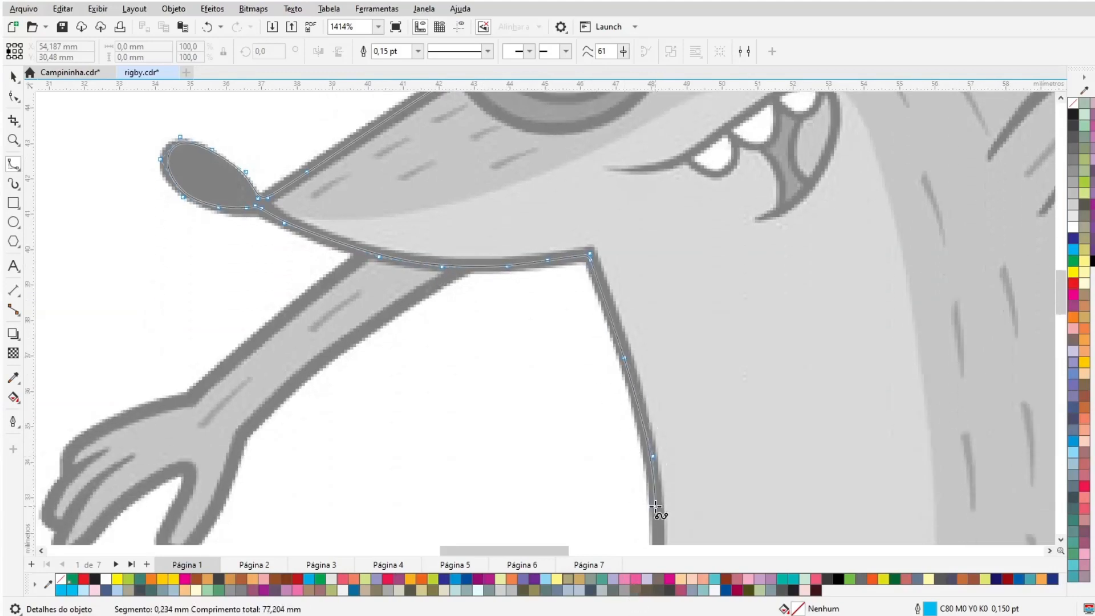
{"action": "scroll", "coordinate": [655, 506], "scroll_direction": "down", "scroll_amount": 5}
{"action": "scroll", "coordinate": [655, 502], "scroll_direction": "down", "scroll_amount": 4}
{"action": "left_click", "coordinate": [653, 262]}
{"action": "left_click", "coordinate": [638, 334]}
{"action": "left_click", "coordinate": [617, 413]}
{"action": "left_click", "coordinate": [606, 460]}
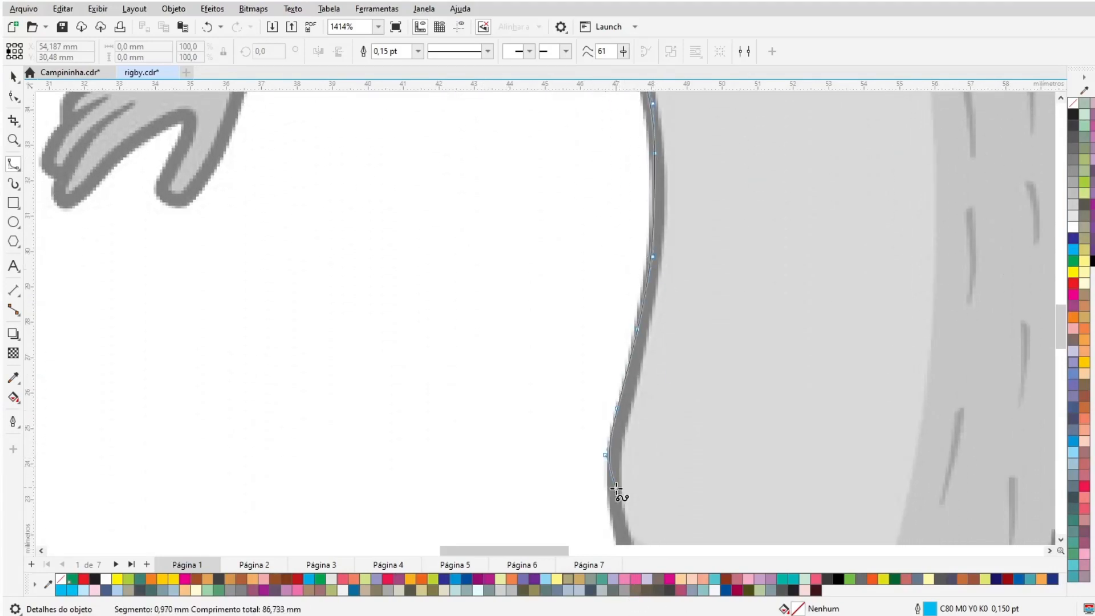
{"action": "scroll", "coordinate": [611, 502], "scroll_direction": "down", "scroll_amount": 3}
{"action": "left_click", "coordinate": [617, 422]}
{"action": "left_click", "coordinate": [625, 446]}
{"action": "left_click", "coordinate": [622, 452]}
- Continue the outline down the front leg and around the front foot's toes
{"action": "scroll", "coordinate": [551, 539], "scroll_direction": "down", "scroll_amount": 8}
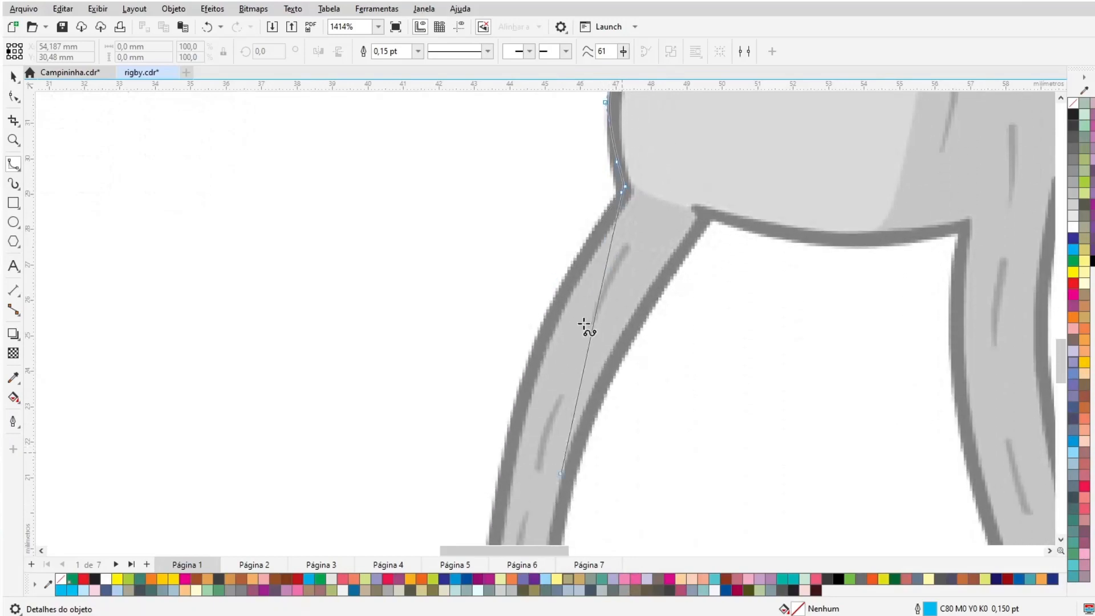
{"action": "left_click", "coordinate": [595, 235]}
{"action": "left_click", "coordinate": [545, 329]}
{"action": "left_click", "coordinate": [513, 425]}
{"action": "scroll", "coordinate": [511, 423], "scroll_direction": "down", "scroll_amount": 3}
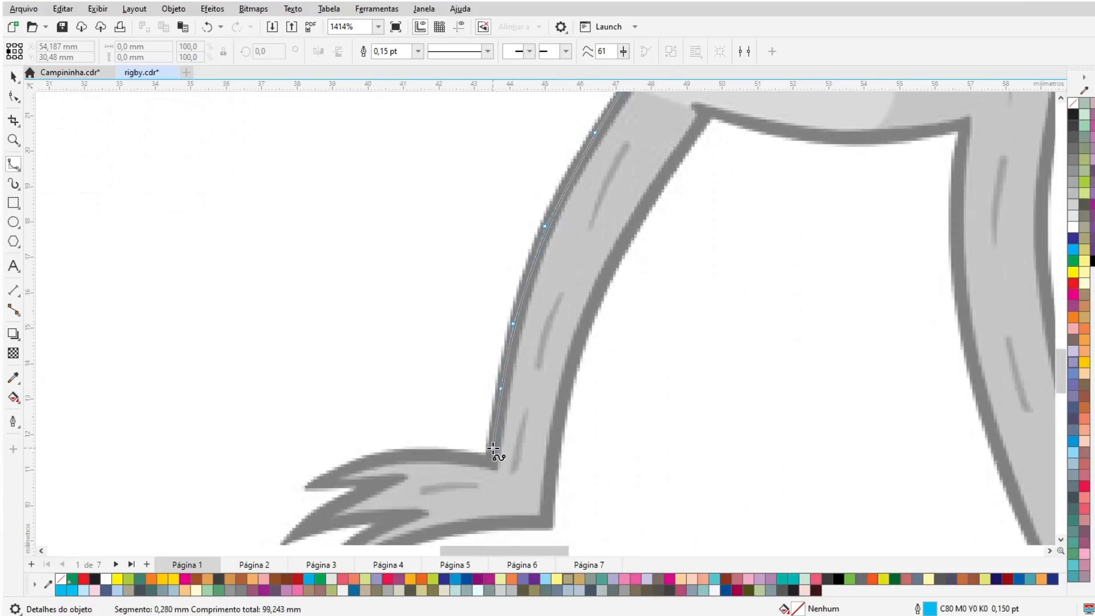
{"action": "left_click", "coordinate": [471, 458]}
{"action": "left_click", "coordinate": [410, 456]}
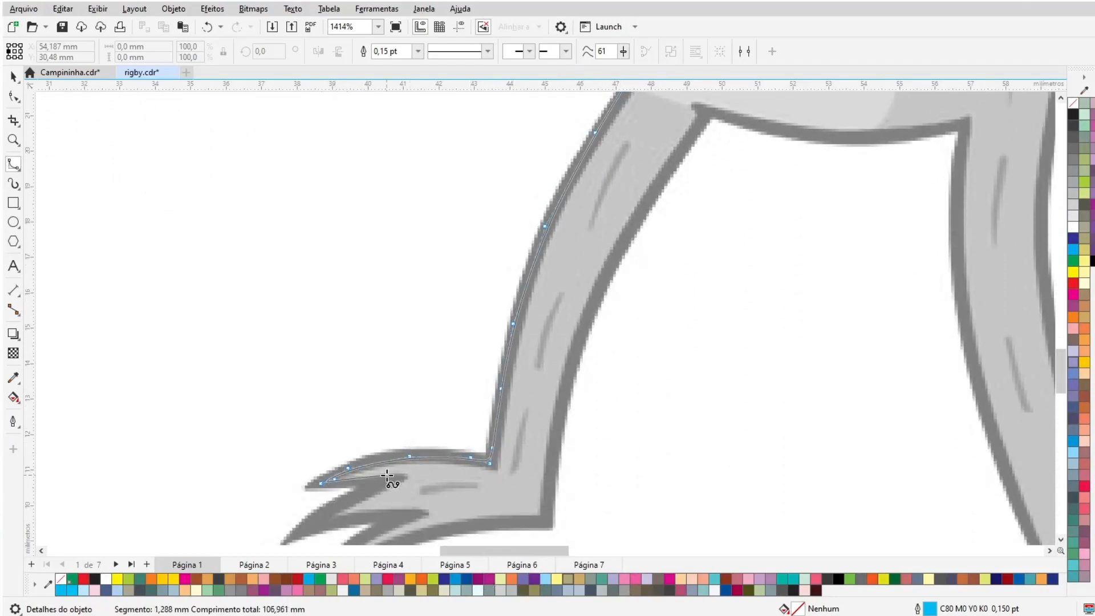
{"action": "left_click", "coordinate": [346, 500]}
{"action": "scroll", "coordinate": [308, 511], "scroll_direction": "down", "scroll_amount": 1}
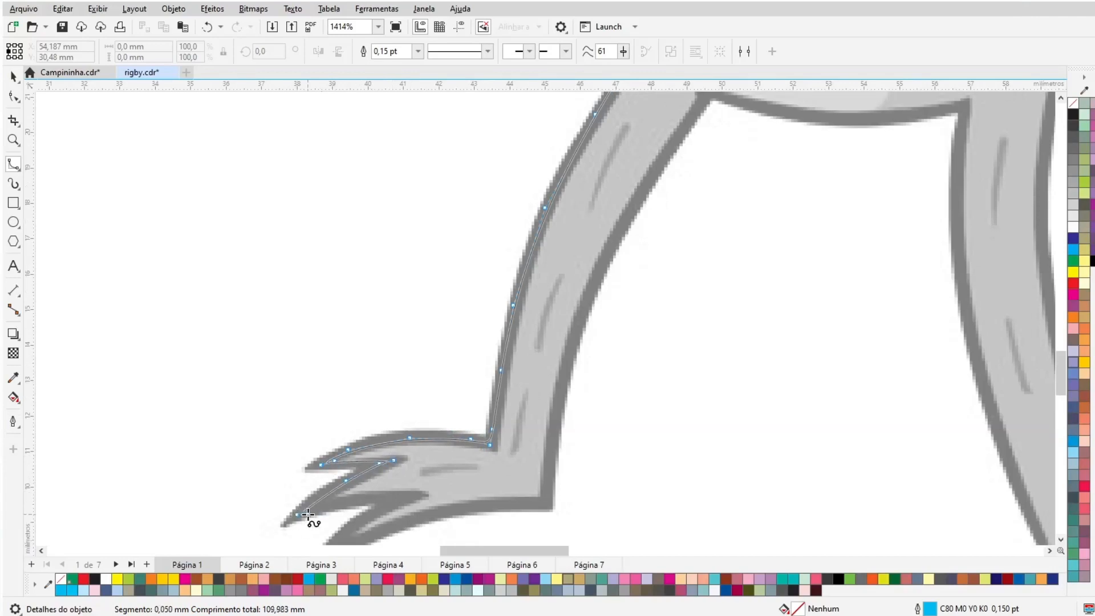
{"action": "left_click", "coordinate": [420, 498]}
{"action": "left_click", "coordinate": [372, 510]}
{"action": "scroll", "coordinate": [350, 502], "scroll_direction": "down", "scroll_amount": 2}
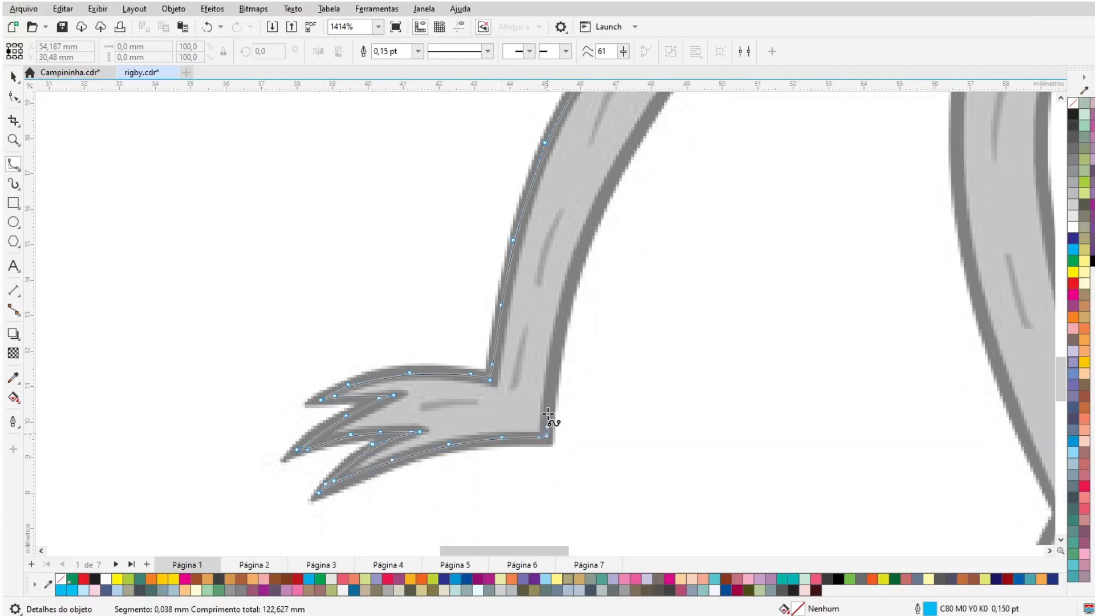
- Continue the outline back up the inner edge of the front leg
{"action": "left_click", "coordinate": [548, 409]}
{"action": "left_click", "coordinate": [557, 342]}
{"action": "left_click", "coordinate": [568, 281]}
{"action": "scroll", "coordinate": [570, 289], "scroll_direction": "up", "scroll_amount": 3}
{"action": "left_click", "coordinate": [605, 297]}
{"action": "left_click", "coordinate": [657, 212]}
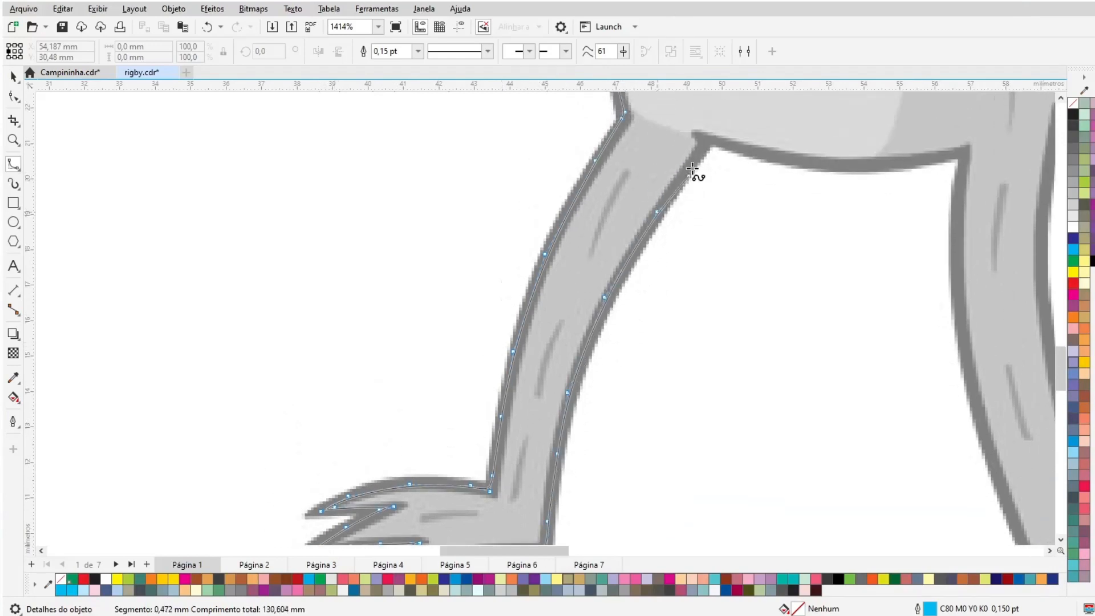
- Continue the outline under the belly and down the outer edge of the back leg
{"action": "left_click", "coordinate": [693, 167]}
{"action": "left_click", "coordinate": [757, 156]}
{"action": "left_click", "coordinate": [831, 167]}
{"action": "left_click", "coordinate": [894, 163]}
{"action": "left_click", "coordinate": [970, 147]}
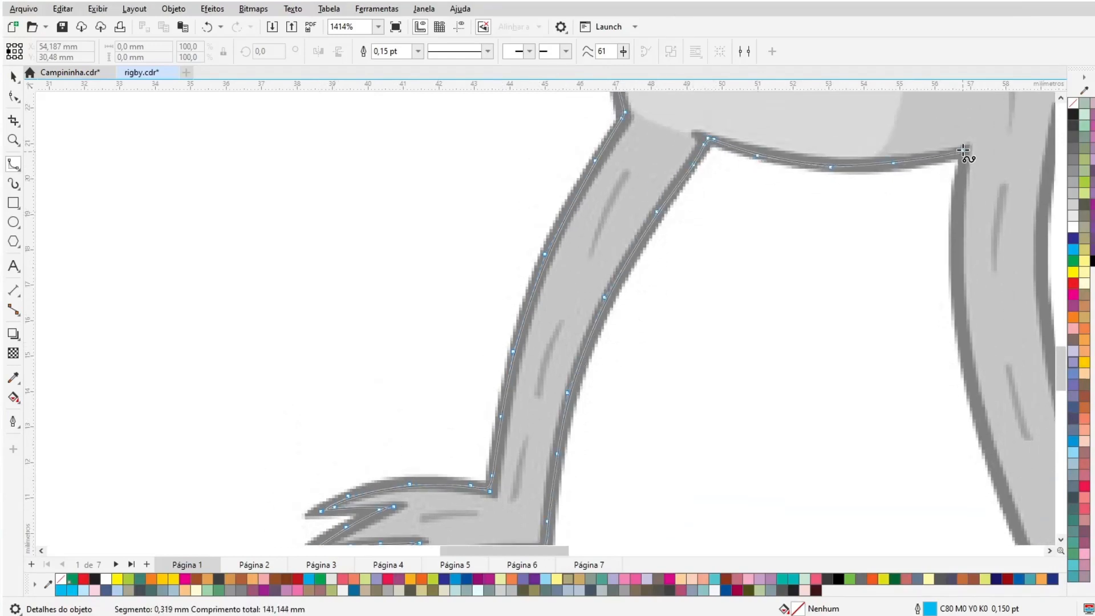
{"action": "left_click", "coordinate": [963, 156]}
{"action": "left_click", "coordinate": [960, 246]}
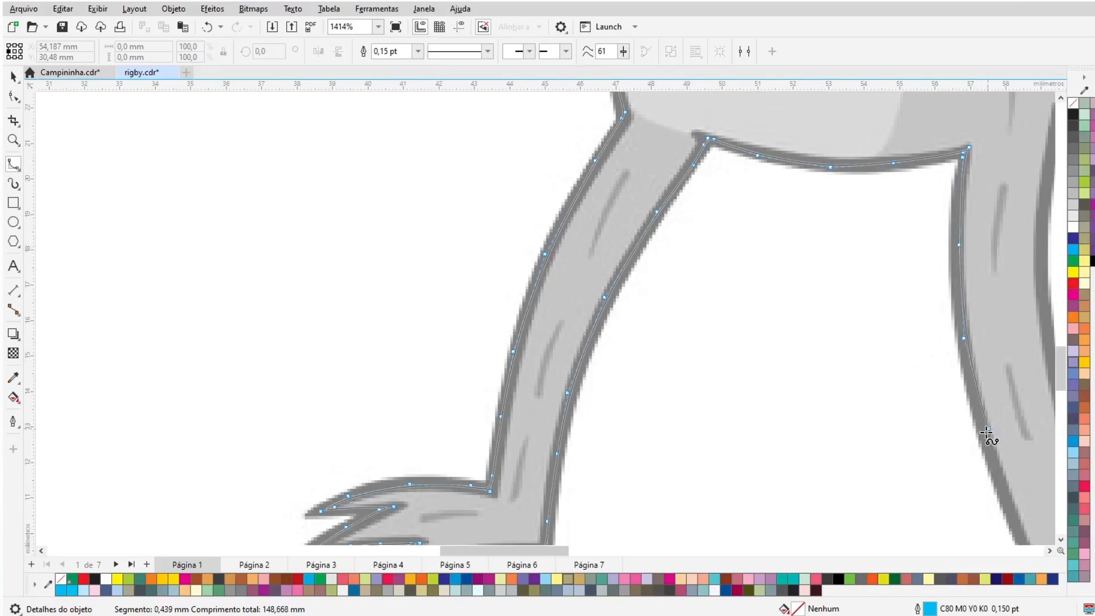
{"action": "left_click", "coordinate": [1009, 507]}
{"action": "left_click_drag", "start_coordinate": [1008, 507], "coordinate": [454, 246]}
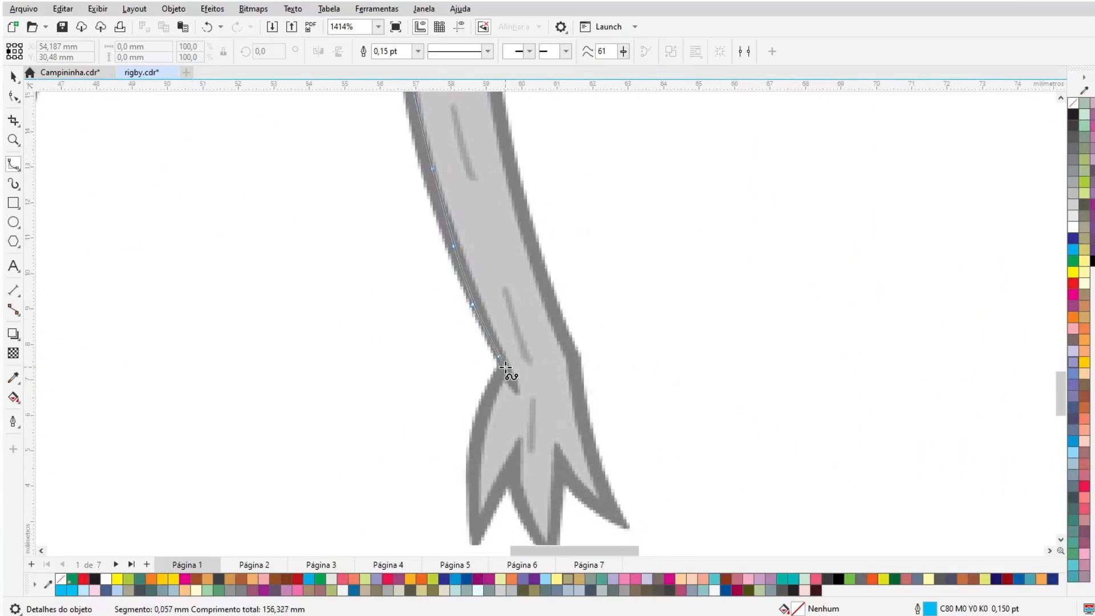
- Continue the outline around the back foot's toes and up its inner edge
{"action": "scroll", "coordinate": [475, 515], "scroll_direction": "down", "scroll_amount": 1}
{"action": "left_click", "coordinate": [473, 486]}
{"action": "left_click", "coordinate": [475, 459]}
{"action": "left_click", "coordinate": [484, 456]}
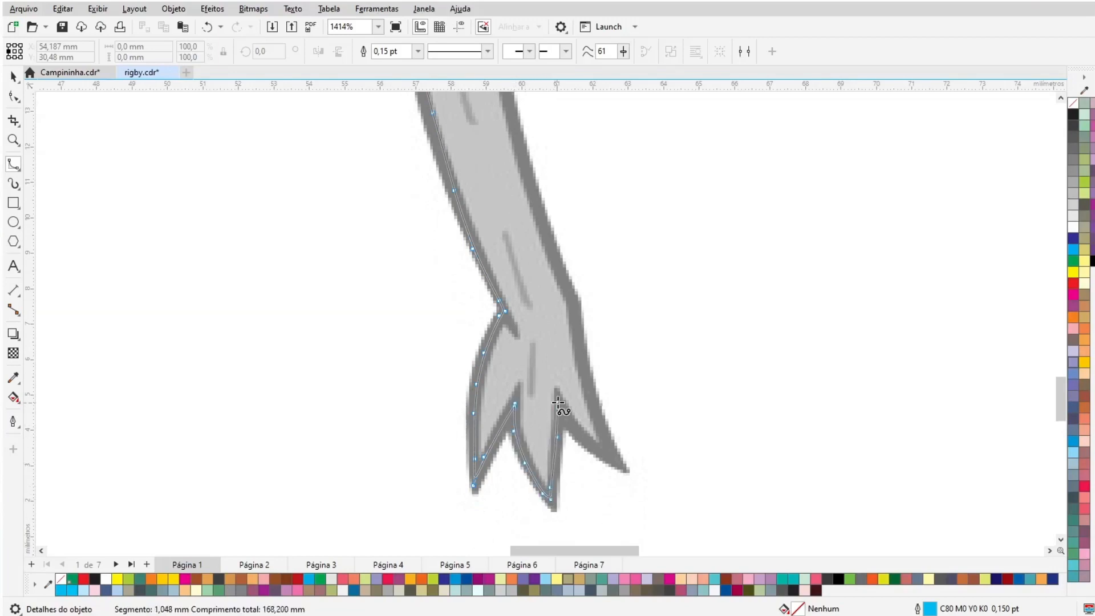
{"action": "left_click", "coordinate": [584, 363]}
{"action": "left_click", "coordinate": [581, 314]}
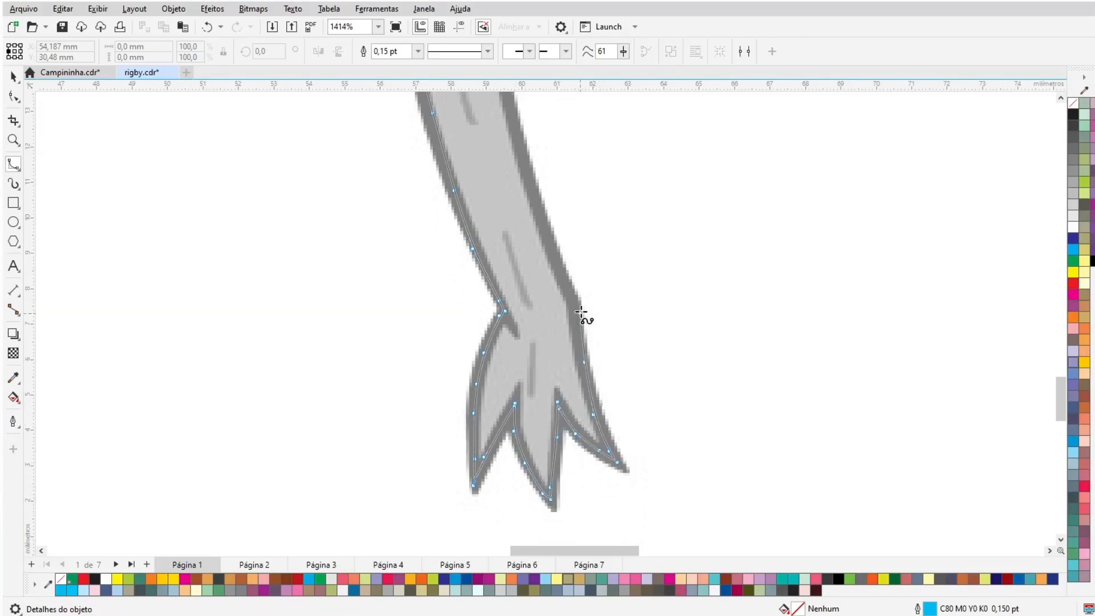
{"action": "left_click", "coordinate": [576, 300]}
{"action": "mouse_move", "coordinate": [504, 39]}
{"action": "left_click", "coordinate": [535, 357]}
{"action": "mouse_move", "coordinate": [494, 66]}
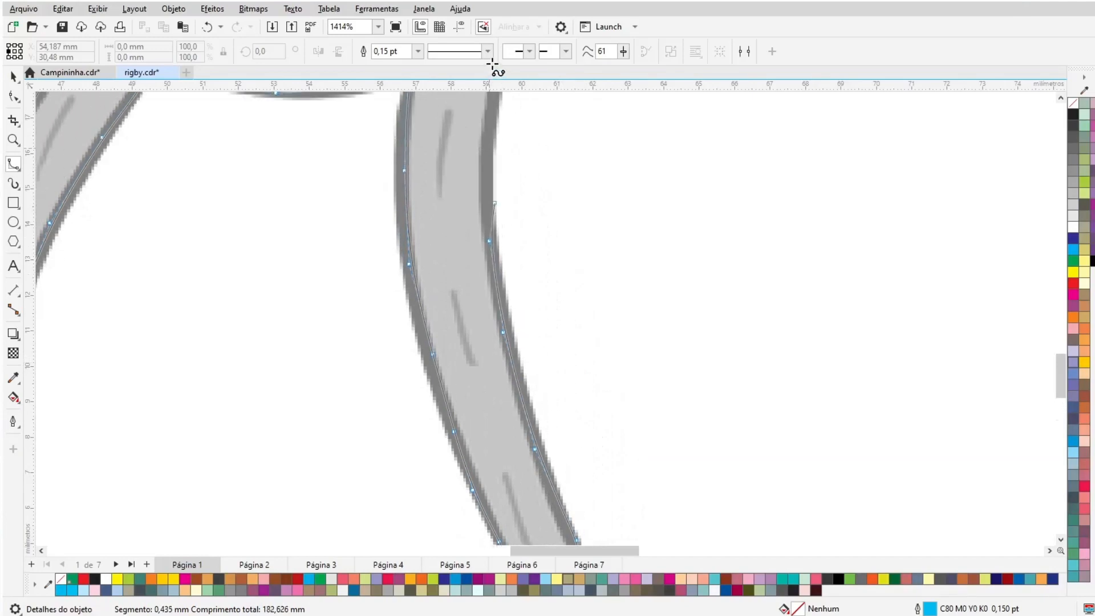
- Continue the outline up the back leg and along the rear of the body
{"action": "left_click", "coordinate": [489, 500]}
{"action": "left_click", "coordinate": [505, 292]}
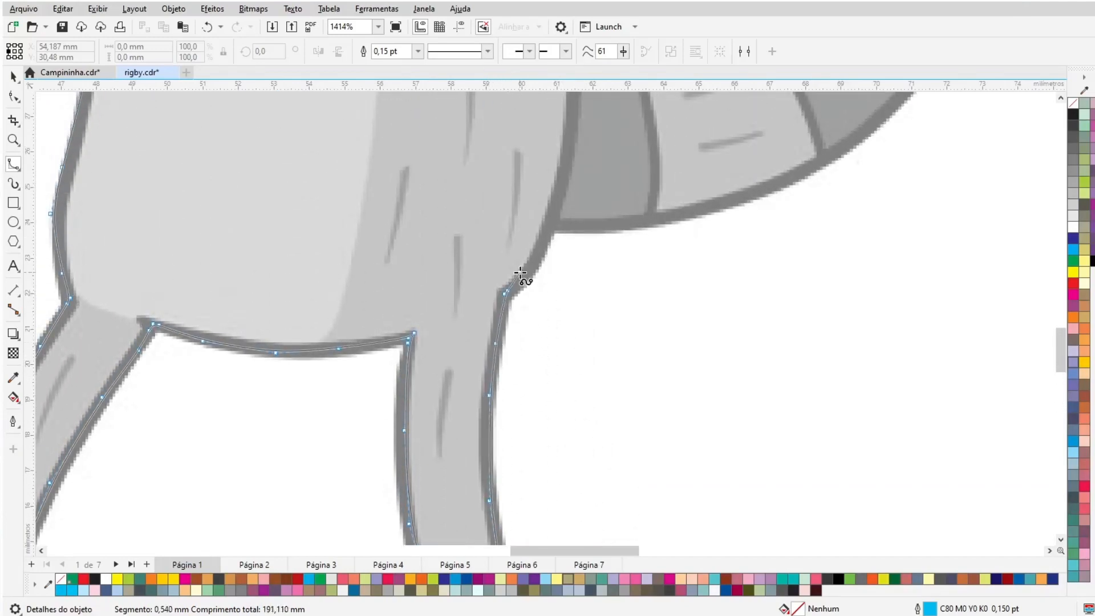
{"action": "left_click", "coordinate": [550, 227]}
{"action": "mouse_move", "coordinate": [594, 35]}
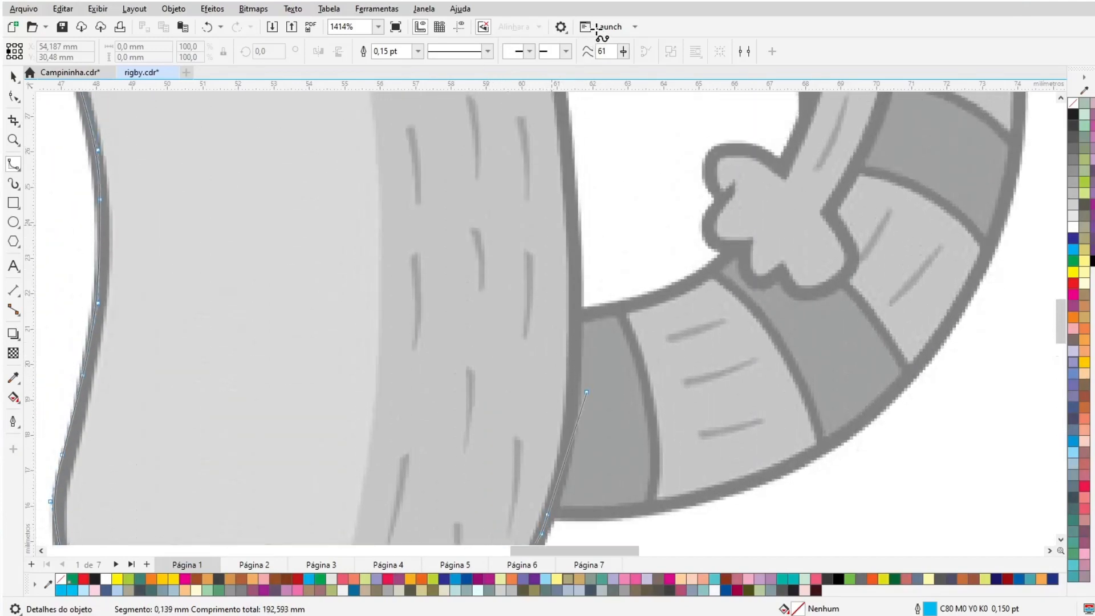
{"action": "left_click", "coordinate": [575, 474]}
{"action": "left_click", "coordinate": [576, 397]}
{"action": "mouse_move", "coordinate": [542, 40]}
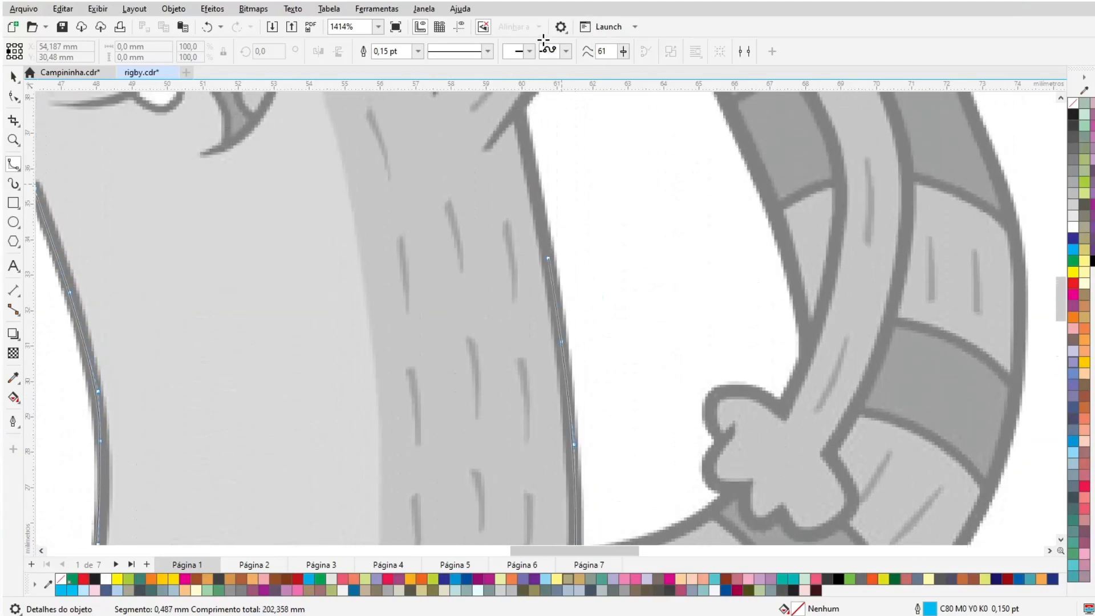
{"action": "mouse_move", "coordinate": [581, 139]}
{"action": "left_mouse_down"}
{"action": "mouse_move", "coordinate": [634, 114]}
{"action": "mouse_move", "coordinate": [707, 117]}
{"action": "mouse_move", "coordinate": [752, 128]}
{"action": "mouse_move", "coordinate": [796, 165]}
{"action": "mouse_move", "coordinate": [835, 227]}
{"action": "mouse_move", "coordinate": [841, 292]}
{"action": "mouse_move", "coordinate": [814, 444]}
{"action": "left_mouse_up"}
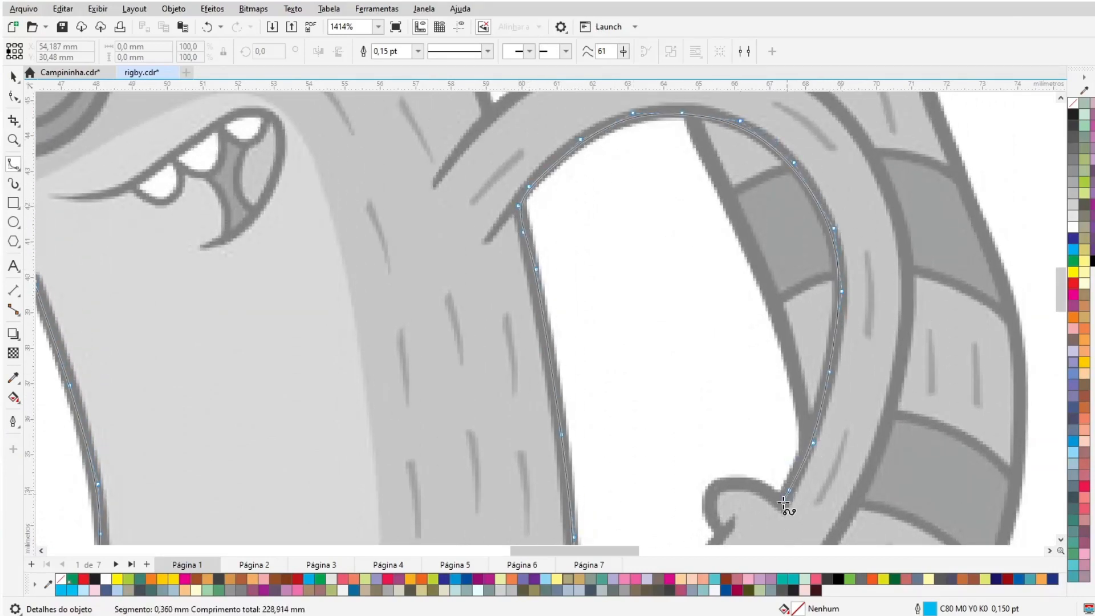
- Continue the outline around the fist and up along the arm
{"action": "left_click", "coordinate": [783, 504]}
{"action": "left_click", "coordinate": [767, 492]}
{"action": "left_click", "coordinate": [740, 484]}
{"action": "left_click", "coordinate": [712, 489]}
{"action": "left_click", "coordinate": [708, 509]}
{"action": "mouse_move", "coordinate": [721, 549]}
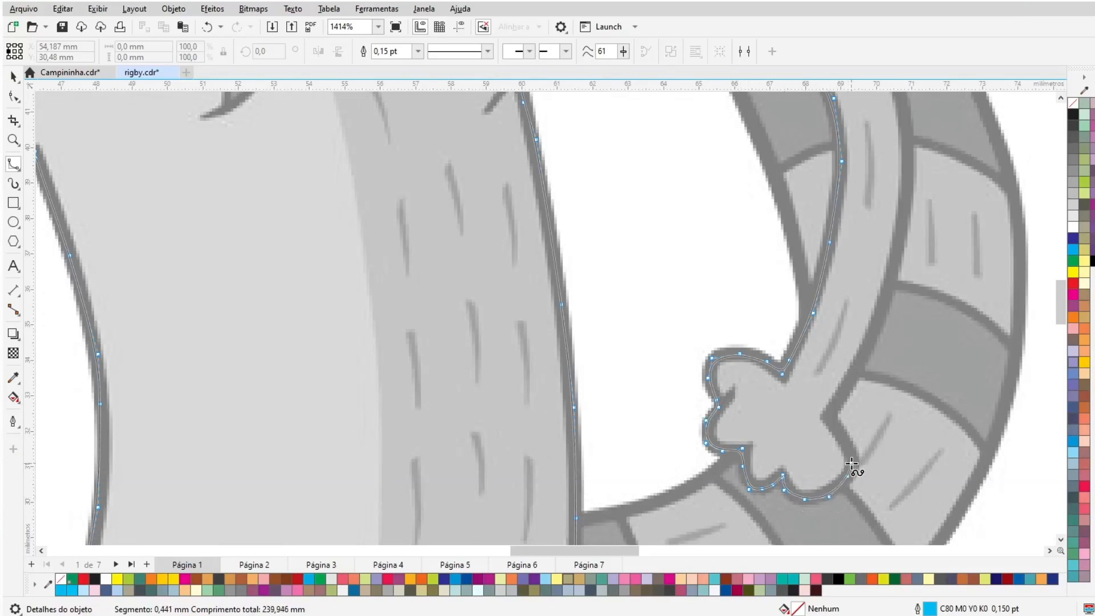
{"action": "mouse_move", "coordinate": [835, 422]}
{"action": "left_mouse_down"}
{"action": "mouse_move", "coordinate": [891, 288]}
{"action": "mouse_move", "coordinate": [901, 100]}
{"action": "mouse_move", "coordinate": [883, 133]}
{"action": "left_mouse_up"}
{"action": "mouse_move", "coordinate": [837, 58]}
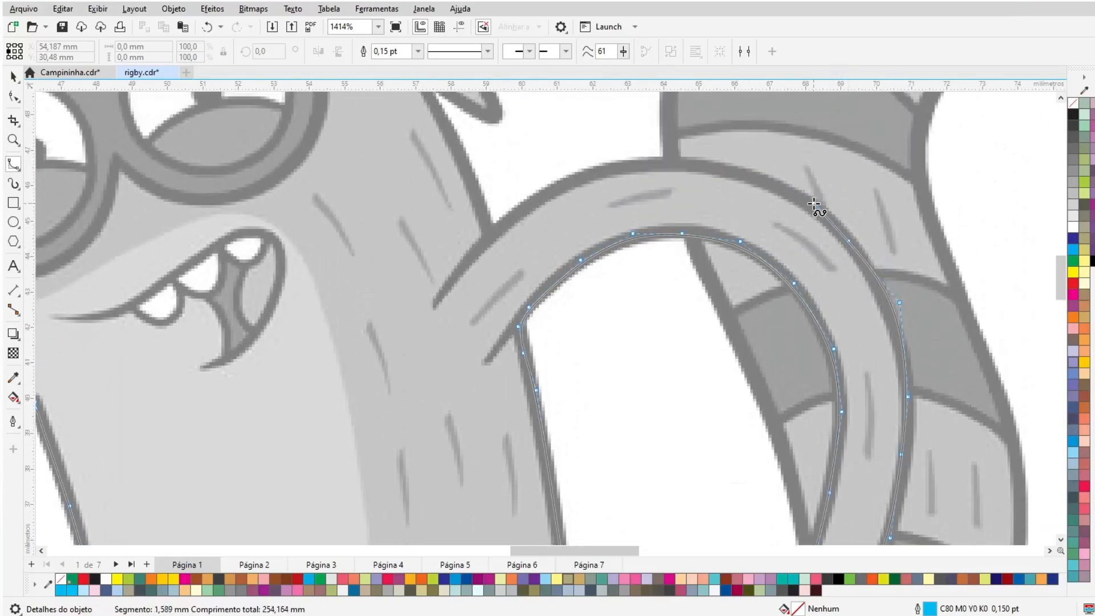
- Trace the arm's outer edge and close the B-spline outline at its starting point
{"action": "mouse_move", "coordinate": [815, 205]}
{"action": "left_mouse_down"}
{"action": "mouse_move", "coordinate": [724, 168]}
{"action": "mouse_move", "coordinate": [620, 169]}
{"action": "mouse_move", "coordinate": [554, 185]}
{"action": "mouse_move", "coordinate": [493, 238]}
{"action": "mouse_move", "coordinate": [425, 59]}
{"action": "mouse_move", "coordinate": [436, 188]}
{"action": "mouse_move", "coordinate": [426, 167]}
{"action": "mouse_move", "coordinate": [489, 199]}
{"action": "mouse_move", "coordinate": [413, 50]}
{"action": "mouse_move", "coordinate": [416, 222]}
{"action": "left_mouse_up"}
{"action": "left_click", "coordinate": [400, 199]}
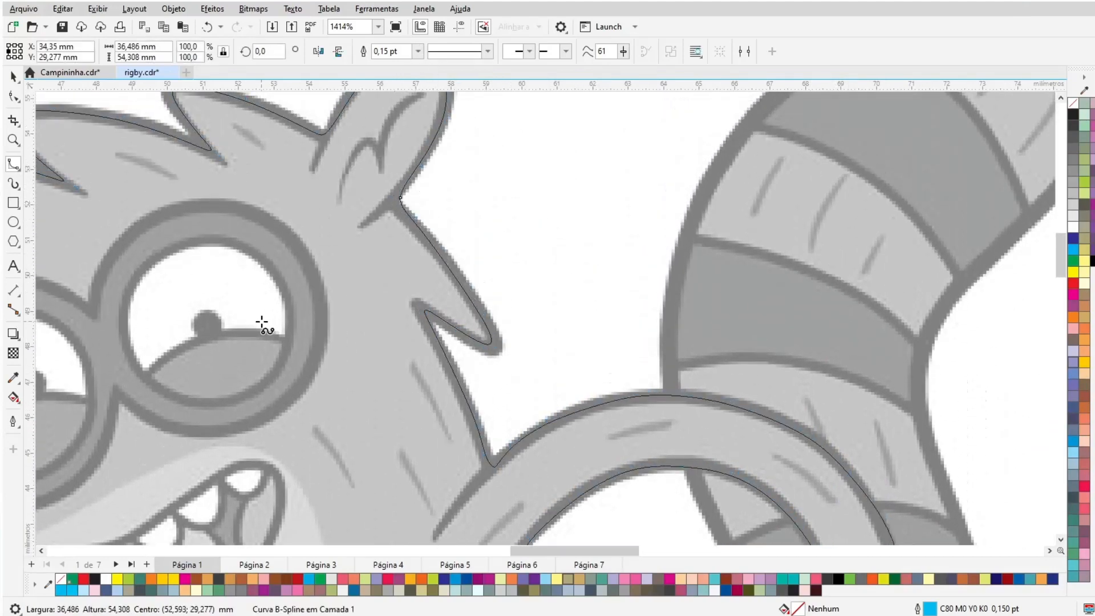
- Draw a circle about 5.4 mm across over the left glasses lens with the Ellipse tool
{"action": "left_click_drag", "start_coordinate": [539, 552], "coordinate": [497, 553]}
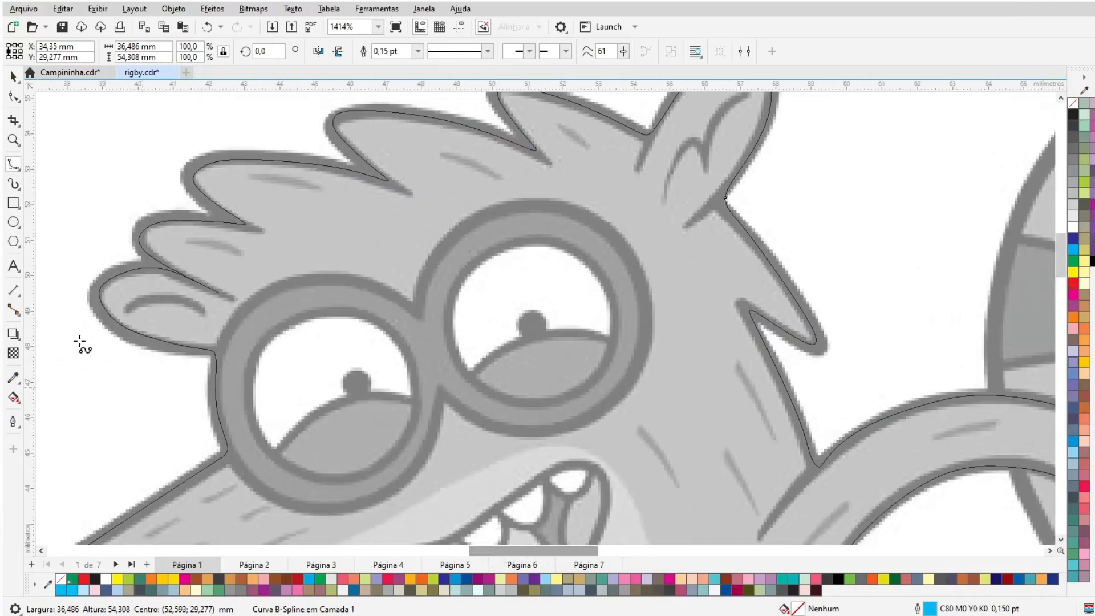
{"action": "left_click", "coordinate": [13, 222]}
{"action": "mouse_move", "coordinate": [324, 396]}
{"action": "left_mouse_down"}
{"action": "mouse_move", "coordinate": [349, 475]}
{"action": "mouse_move", "coordinate": [418, 482]}
{"action": "left_mouse_up"}
{"action": "left_click_drag", "start_coordinate": [414, 316], "coordinate": [423, 309]}
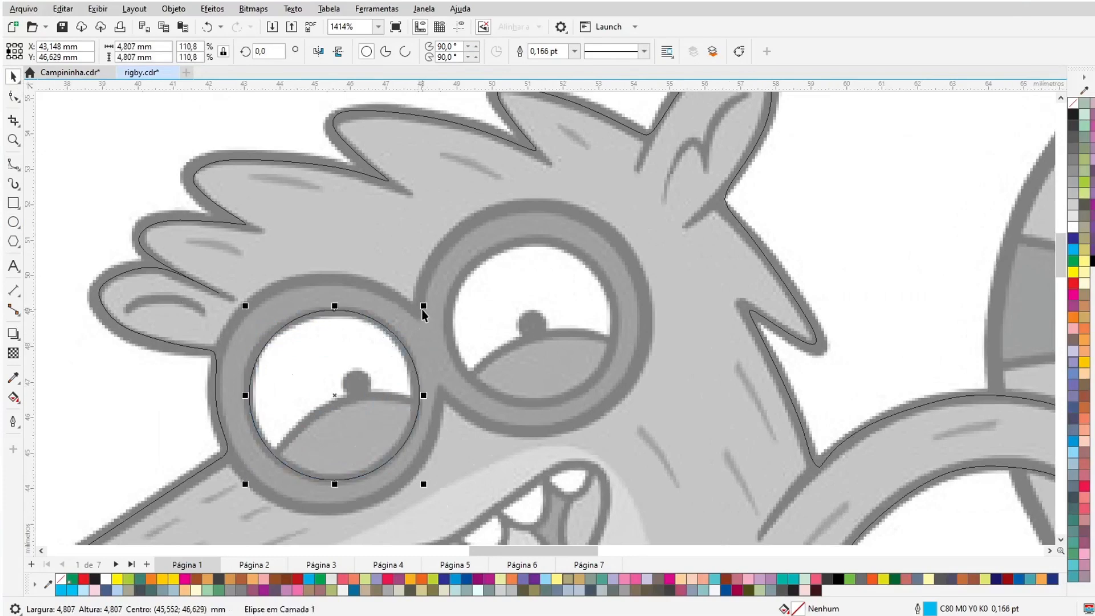
{"action": "left_click_drag", "start_coordinate": [246, 308], "coordinate": [236, 295]}
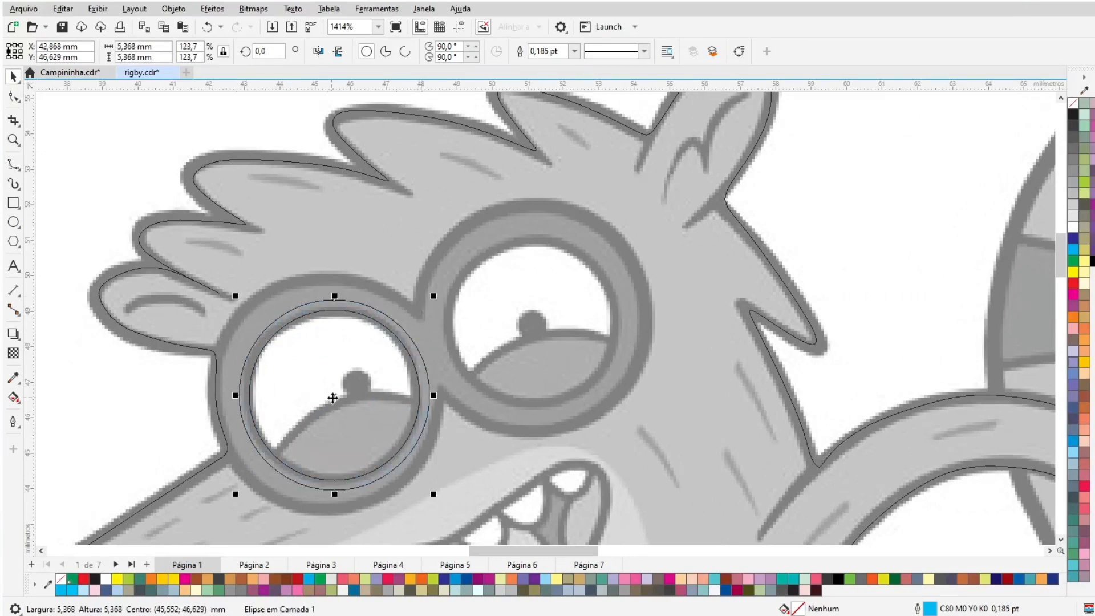
- Move the circle down over the lens's lower half and try a shaping operation, then undo it
{"action": "left_click_drag", "start_coordinate": [340, 394], "coordinate": [369, 494]}
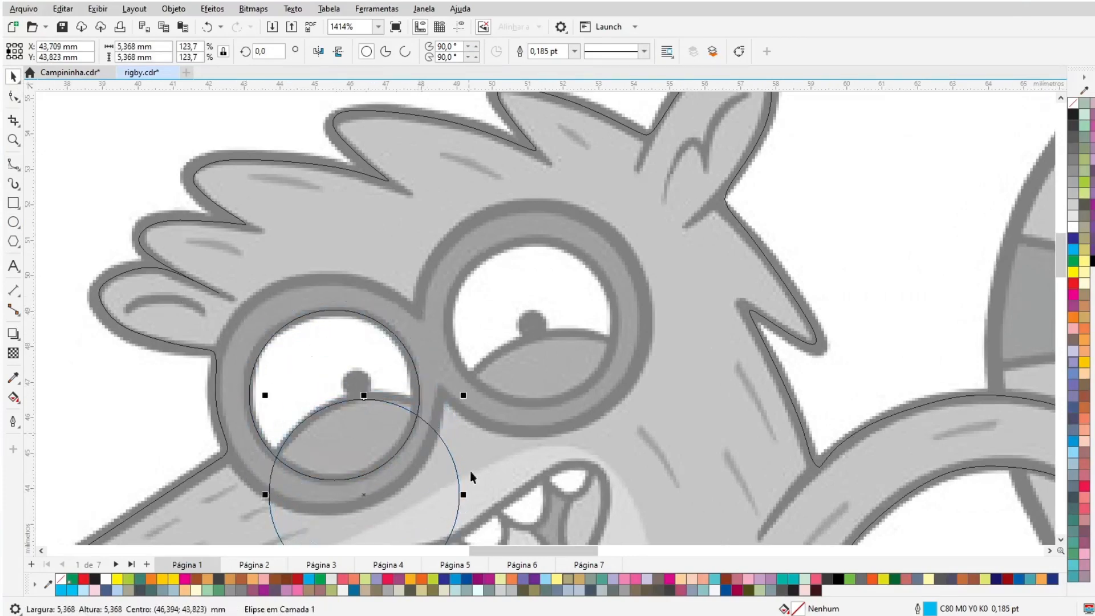
{"action": "left_click", "coordinate": [1061, 540]}
{"action": "left_click_drag", "start_coordinate": [580, 550], "coordinate": [554, 550]}
{"action": "left_click_drag", "start_coordinate": [667, 504], "coordinate": [731, 529]}
{"action": "left_click_drag", "start_coordinate": [582, 418], "coordinate": [580, 413]}
{"action": "left_click", "coordinate": [459, 333], "text": "shift"}
{"action": "left_click", "coordinate": [411, 51]}
{"action": "key", "text": "ctrl+z"}
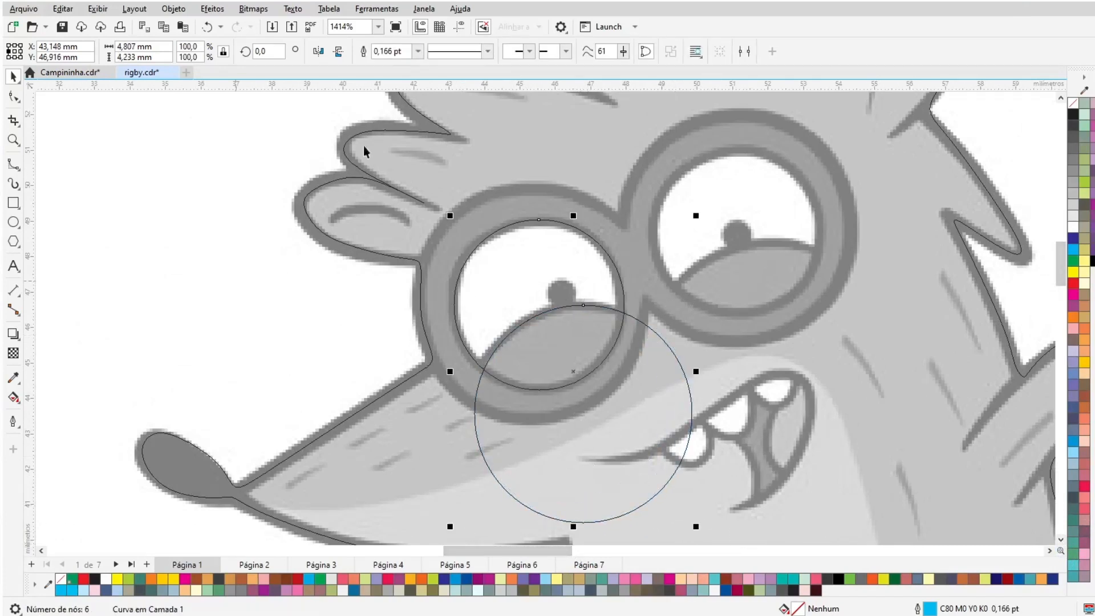
- Intersect the overlapping circles to form the eyelid curve inside the lens and delete the leftover circle
{"action": "left_click", "coordinate": [431, 52]}
{"action": "left_click", "coordinate": [477, 394]}
{"action": "key", "text": "Delete"}
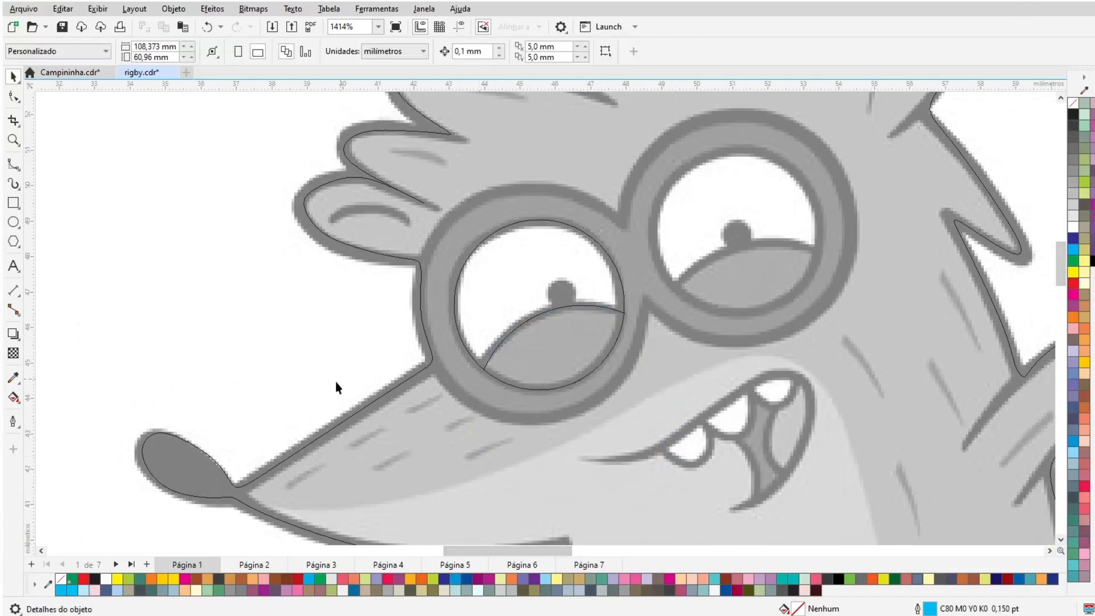
- Draw a small circle about 0.8 mm across over the left eye's pupil
{"action": "left_click", "coordinate": [13, 222]}
{"action": "left_click_drag", "start_coordinate": [564, 296], "coordinate": [580, 313]}
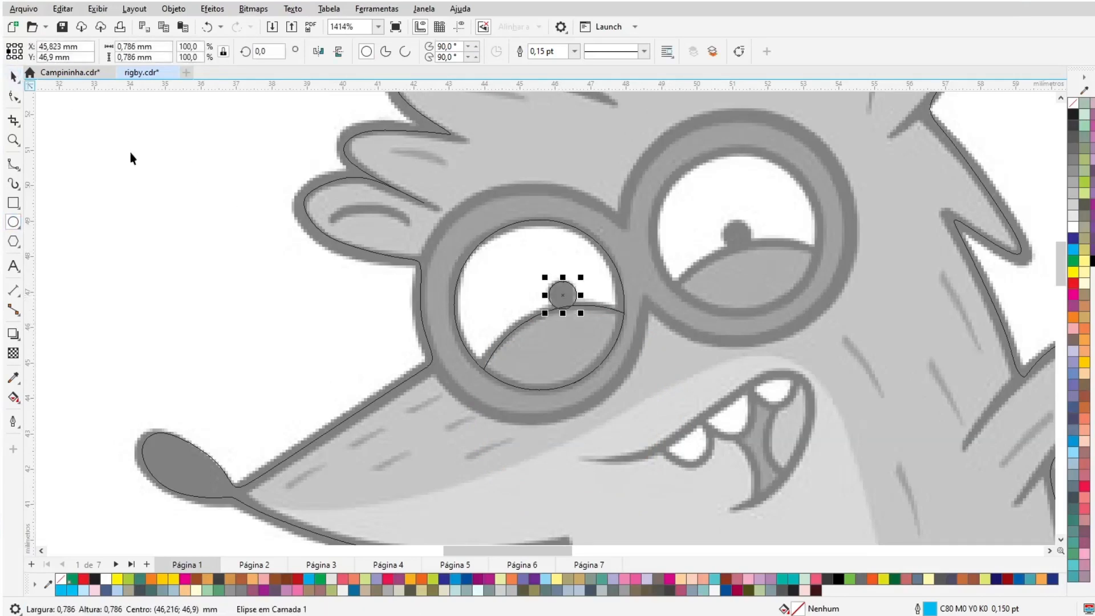
- Duplicate the left eye's eyelid curve and pupil circle onto the right glasses lens
{"action": "left_click", "coordinate": [14, 77]}
{"action": "left_click_drag", "start_coordinate": [156, 151], "coordinate": [659, 399]}
{"action": "left_click_drag", "start_coordinate": [540, 306], "coordinate": [736, 233]}
{"action": "right_click", "coordinate": [736, 232]}
{"action": "left_click_drag", "start_coordinate": [824, 141], "coordinate": [822, 149]}
{"action": "left_click_drag", "start_coordinate": [646, 320], "coordinate": [650, 316]}
{"action": "left_click", "coordinate": [782, 243]}
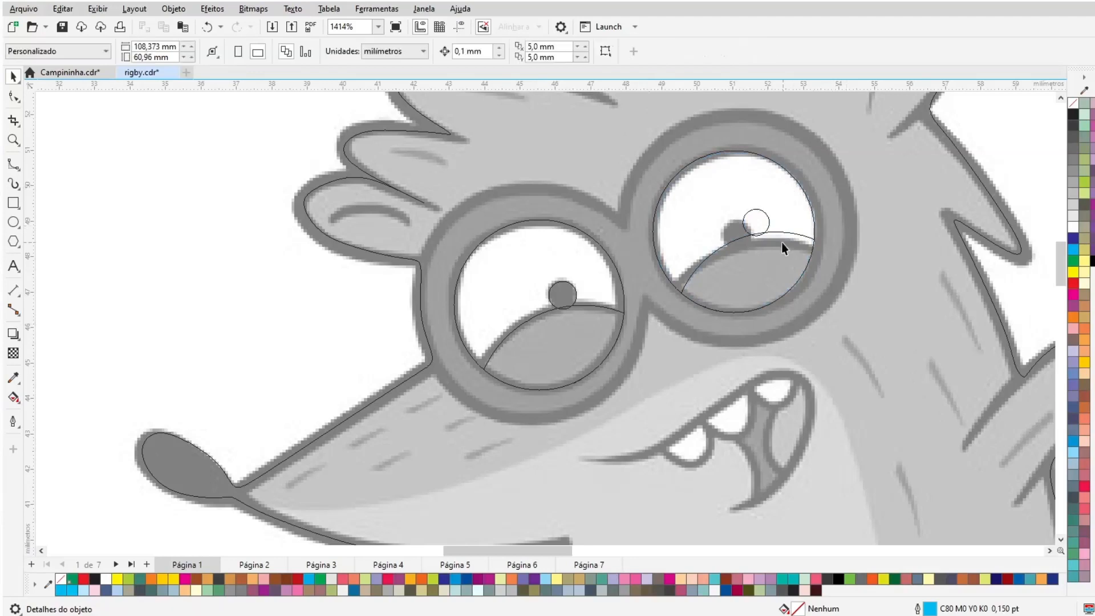
- Rotate and fit the copied eyelid curve inside the right lens, delete the leftover piece, and move the pupil circle onto the right pupil
{"action": "left_click", "coordinate": [782, 243]}
{"action": "left_click_drag", "start_coordinate": [748, 270], "coordinate": [744, 280]}
{"action": "left_click", "coordinate": [744, 279]}
{"action": "left_click_drag", "start_coordinate": [820, 239], "coordinate": [825, 250]}
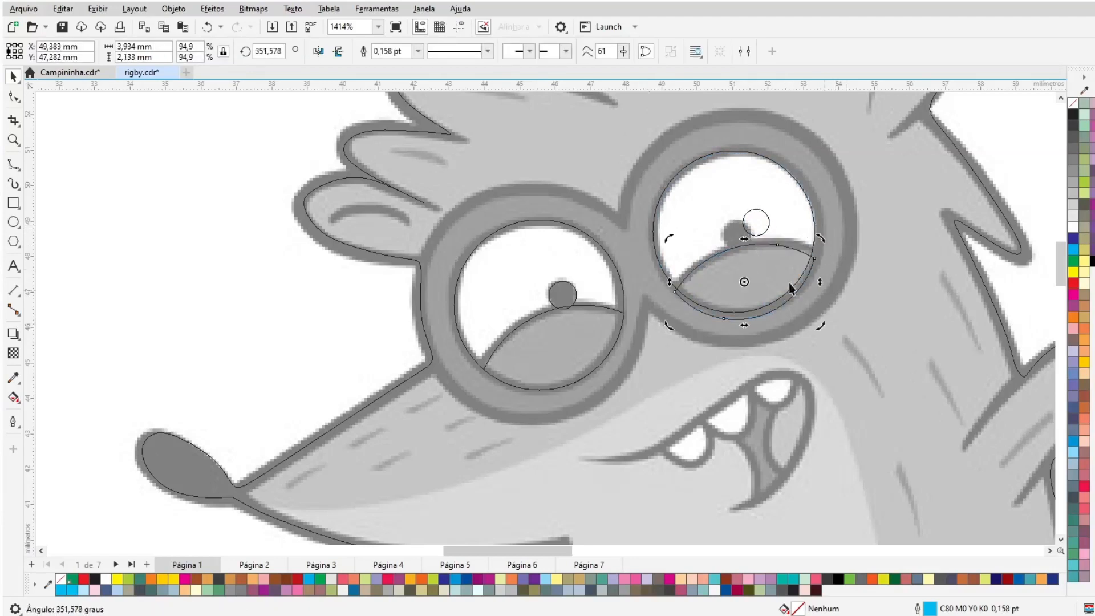
{"action": "left_click", "coordinate": [789, 247]}
{"action": "left_click_drag", "start_coordinate": [820, 325], "coordinate": [848, 341]}
{"action": "left_click_drag", "start_coordinate": [760, 290], "coordinate": [751, 286]}
{"action": "left_click", "coordinate": [699, 159], "text": "shift"}
{"action": "left_click", "coordinate": [431, 51]}
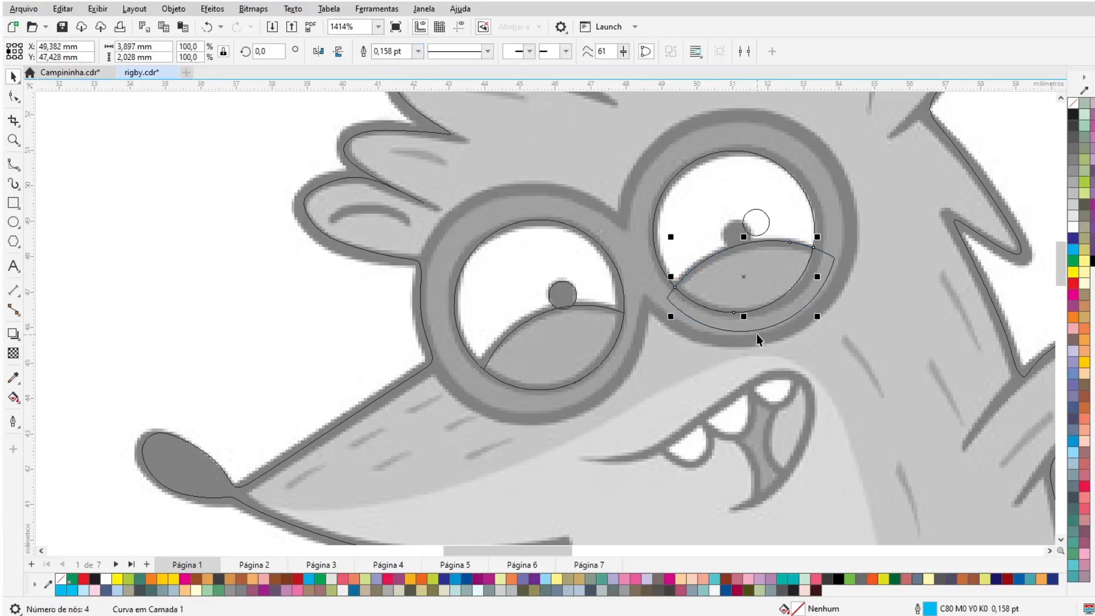
{"action": "left_click", "coordinate": [757, 330]}
{"action": "key", "text": "Delete"}
{"action": "left_click_drag", "start_coordinate": [755, 222], "coordinate": [735, 237]}
{"action": "left_click", "coordinate": [303, 340]}
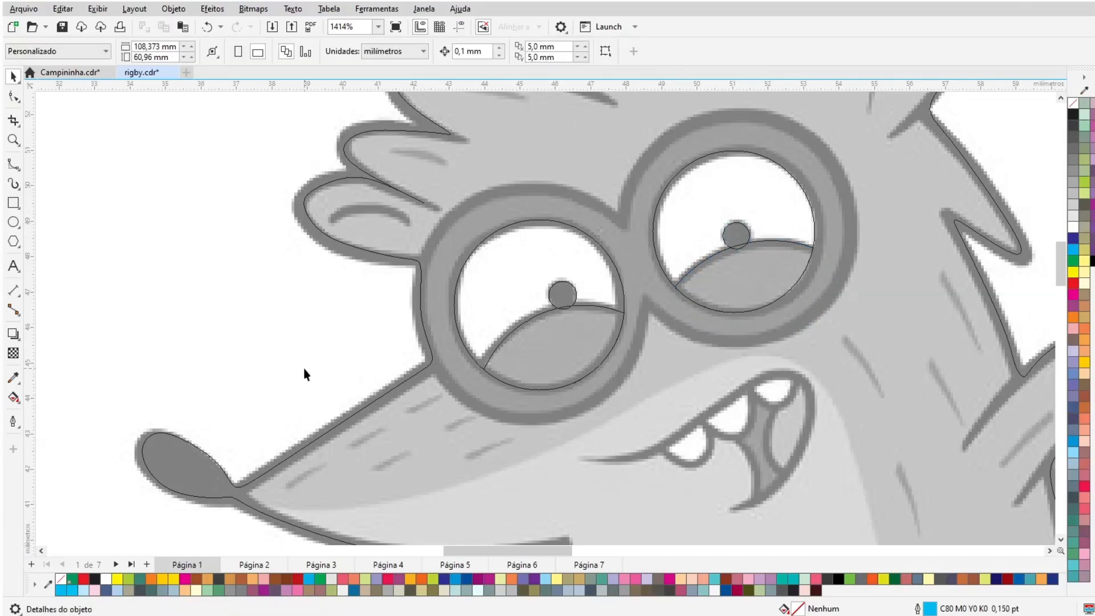
- Trace the outstretched left arm and hand as a closed B-spline shape
{"action": "key", "text": "shift+F4"}
{"action": "key", "text": "z"}
{"action": "left_click_drag", "start_coordinate": [349, 226], "coordinate": [500, 337]}
{"action": "left_click", "coordinate": [13, 164]}
{"action": "left_click", "coordinate": [654, 171]}
{"action": "left_click", "coordinate": [597, 214]}
{"action": "left_click", "coordinate": [510, 290]}
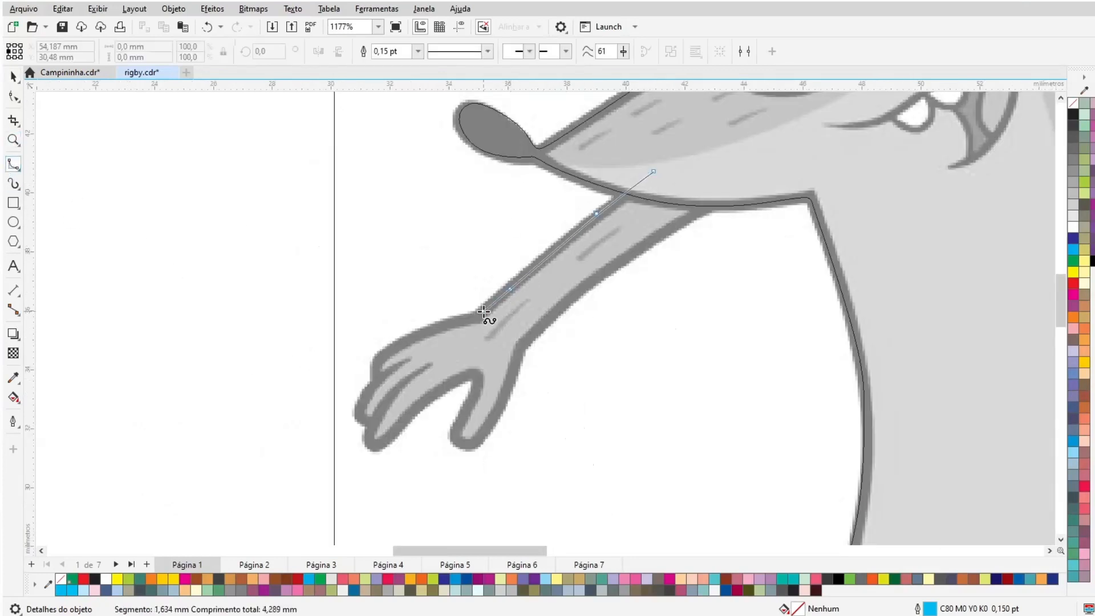
{"action": "left_click", "coordinate": [483, 312]}
{"action": "left_click", "coordinate": [440, 325]}
{"action": "left_click", "coordinate": [381, 348]}
{"action": "left_click", "coordinate": [379, 376]}
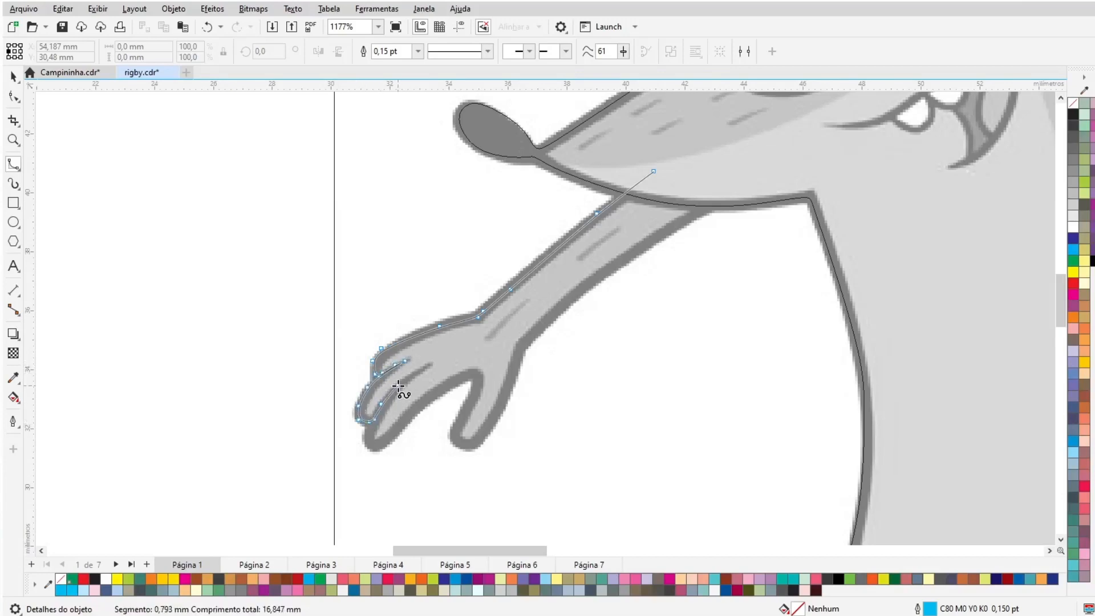
{"action": "left_click", "coordinate": [409, 377]}
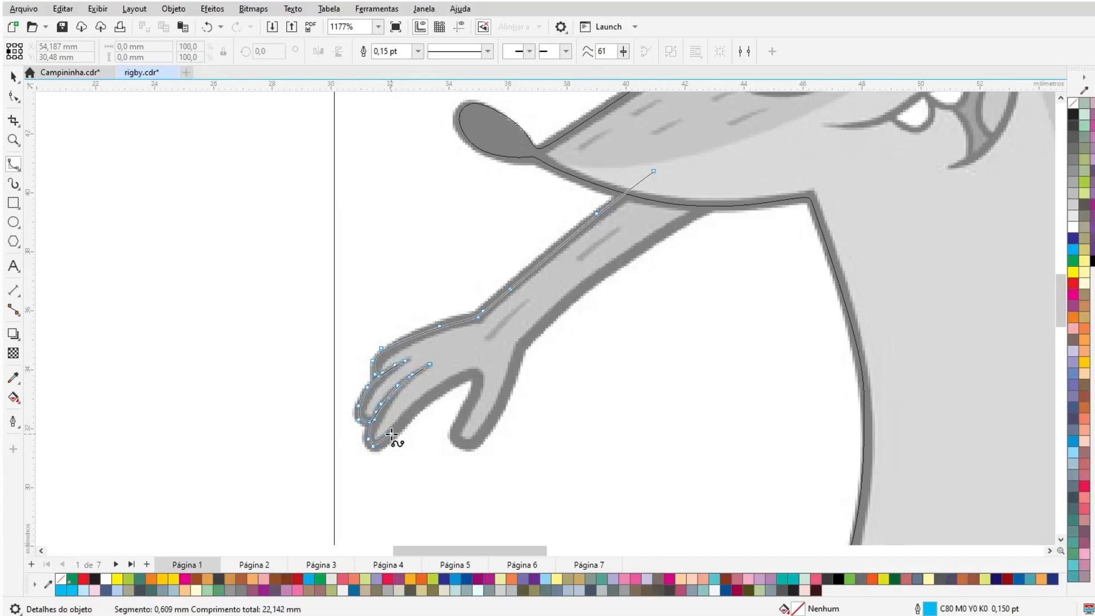
{"action": "left_click", "coordinate": [418, 405]}
{"action": "left_click", "coordinate": [454, 381]}
{"action": "left_click", "coordinate": [473, 374]}
{"action": "left_click", "coordinate": [474, 396]}
{"action": "left_click", "coordinate": [461, 420]}
{"action": "left_click", "coordinate": [453, 434]}
{"action": "left_click", "coordinate": [459, 442]}
{"action": "left_click", "coordinate": [476, 440]}
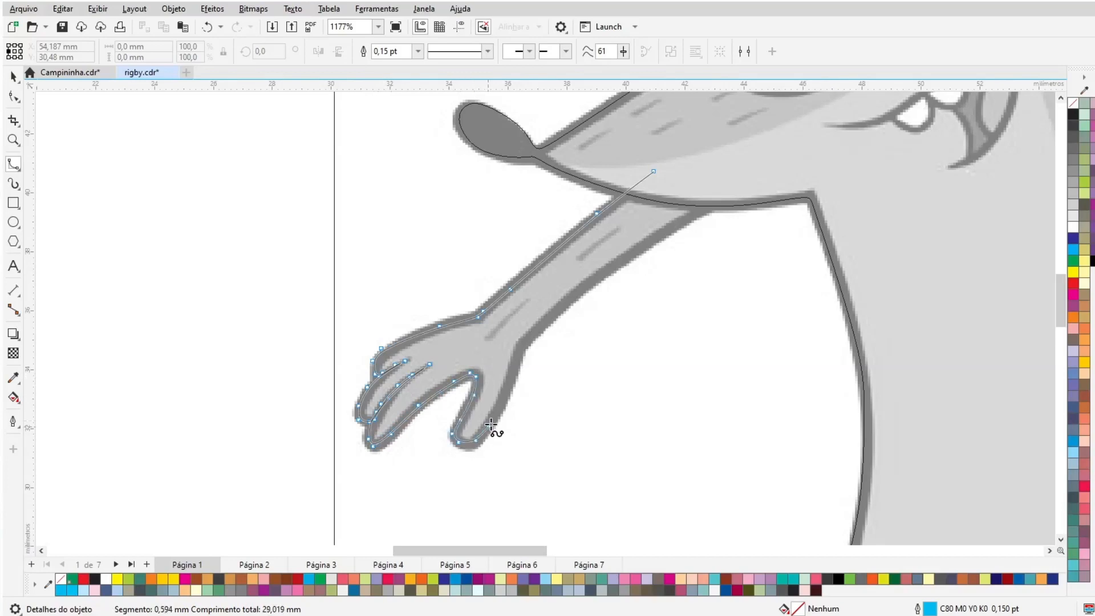
{"action": "left_click", "coordinate": [492, 423]}
{"action": "left_click", "coordinate": [513, 386]}
{"action": "left_click", "coordinate": [524, 342]}
{"action": "left_click", "coordinate": [562, 306]}
{"action": "left_click", "coordinate": [611, 268]}
{"action": "left_click", "coordinate": [675, 226]}
{"action": "left_click", "coordinate": [753, 162]}
{"action": "left_click", "coordinate": [696, 149]}
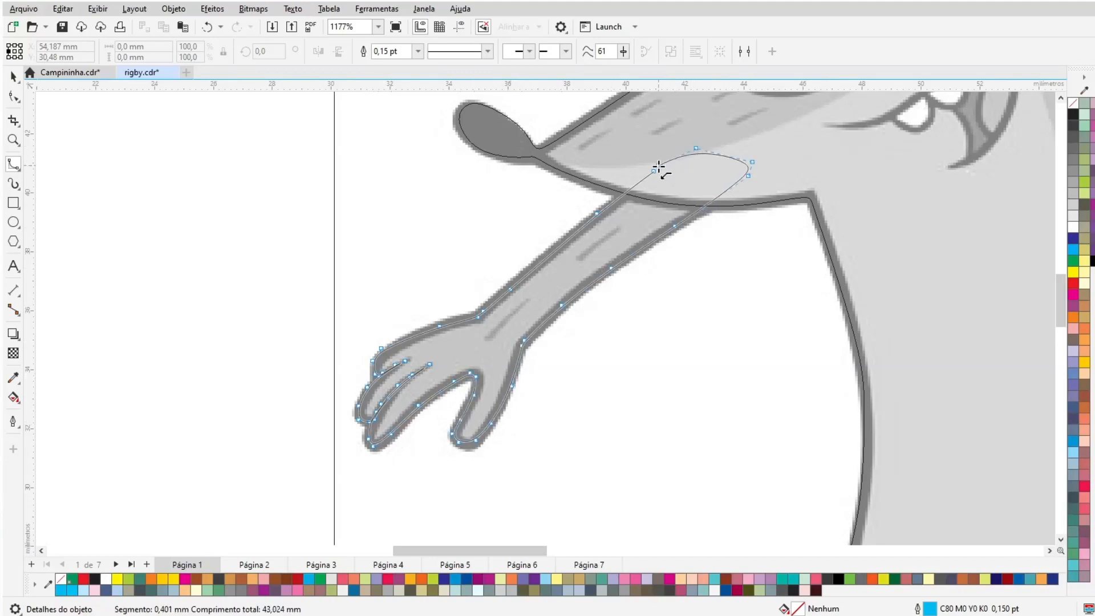
{"action": "left_click", "coordinate": [655, 171]}
{"action": "left_click", "coordinate": [13, 77]}
{"action": "left_click", "coordinate": [818, 219], "text": "shift"}
{"action": "left_click", "coordinate": [744, 324]}
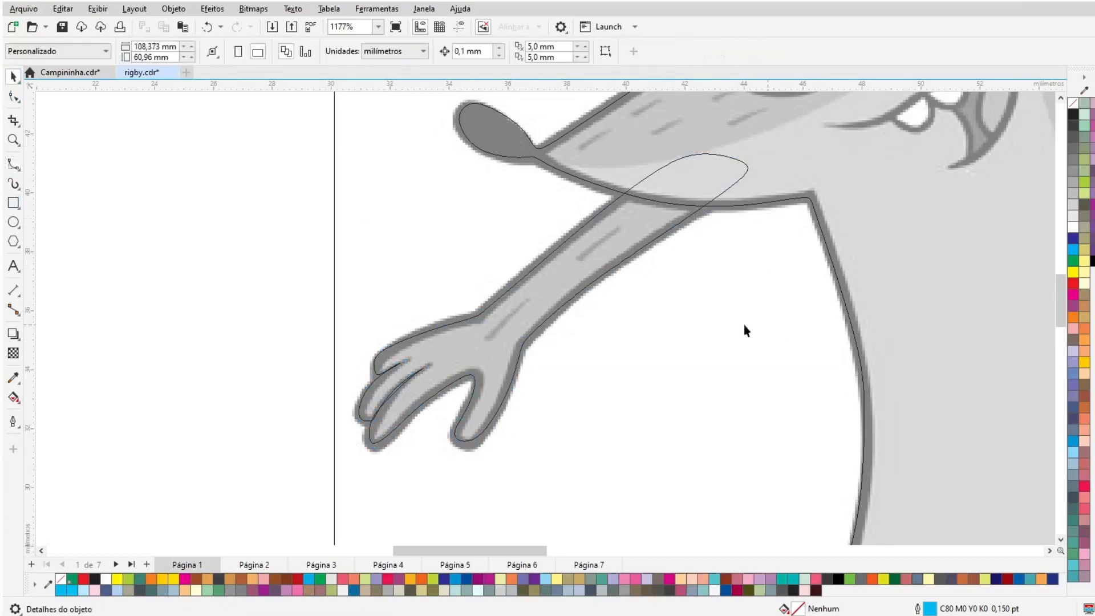
{"action": "left_click", "coordinate": [587, 181]}
{"action": "left_click", "coordinate": [581, 229], "text": "shift"}
{"action": "left_click", "coordinate": [411, 52]}
{"action": "left_click", "coordinate": [484, 482]}
{"action": "key", "text": "F5"}
{"action": "left_click_drag", "start_coordinate": [799, 369], "coordinate": [607, 464]}
{"action": "key", "text": "Delete"}
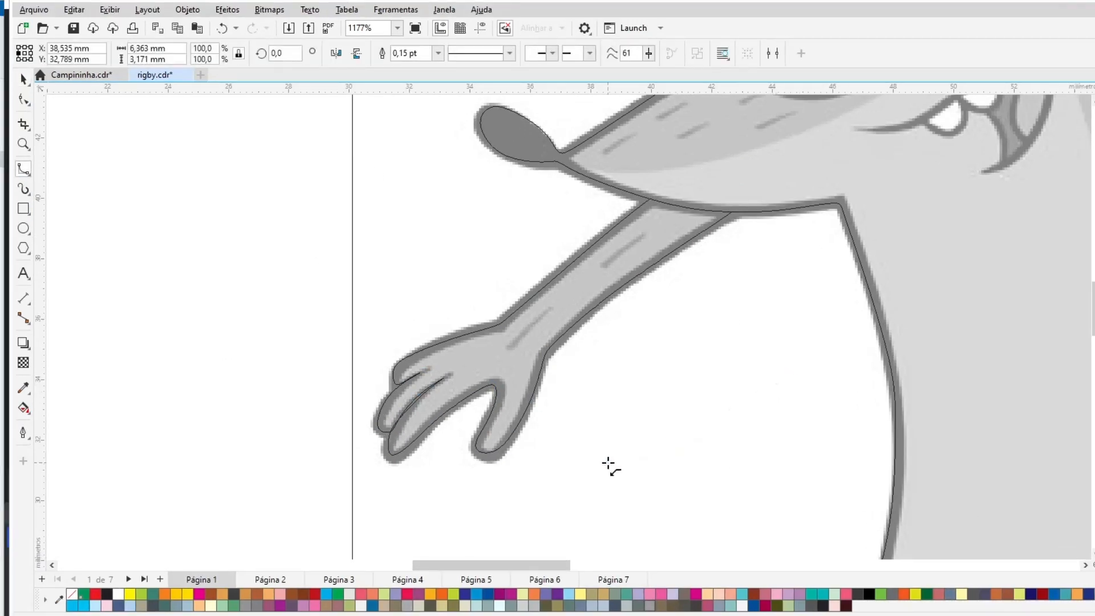
- Trace the mouth's outer outline as a closed B-spline shape
{"action": "key", "text": "z"}
{"action": "left_click_drag", "start_coordinate": [563, 565], "coordinate": [640, 565]}
{"action": "left_click", "coordinate": [1094, 101]}
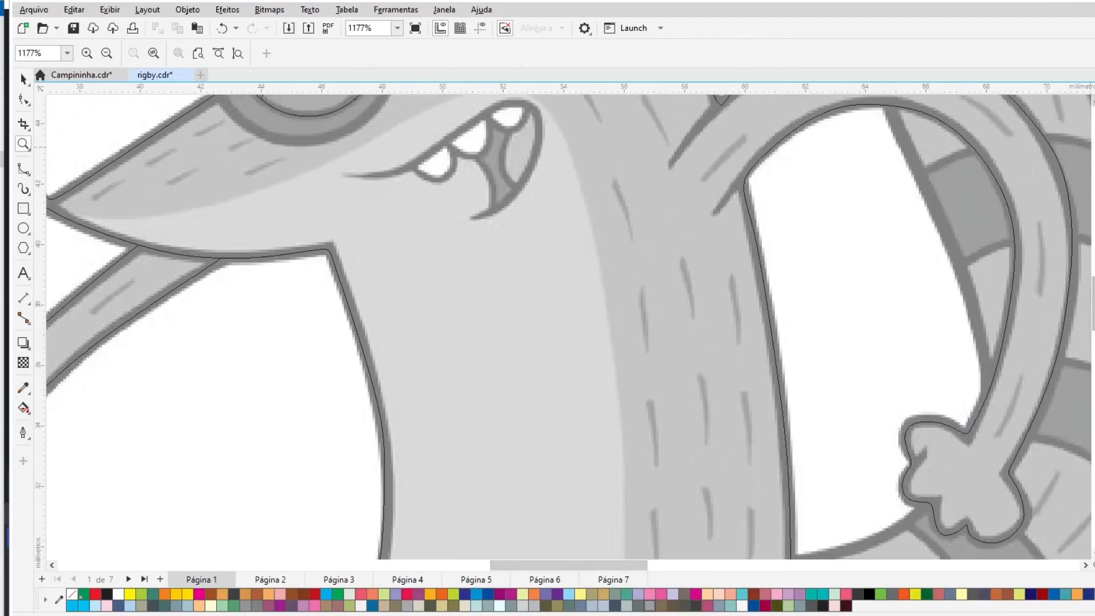
{"action": "left_click", "coordinate": [1094, 101]}
{"action": "left_click_drag", "start_coordinate": [251, 366], "coordinate": [642, 521]}
{"action": "left_click", "coordinate": [23, 169]}
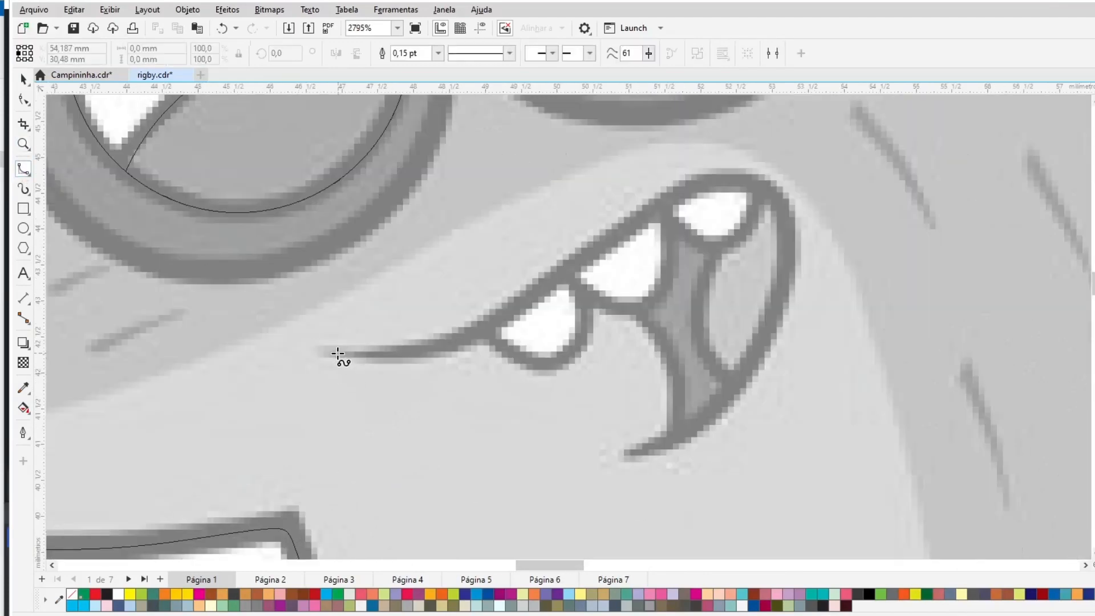
{"action": "left_click_drag", "start_coordinate": [337, 352], "coordinate": [430, 352]}
{"action": "left_click", "coordinate": [507, 314]}
{"action": "left_click", "coordinate": [635, 220]}
{"action": "left_click", "coordinate": [796, 219]}
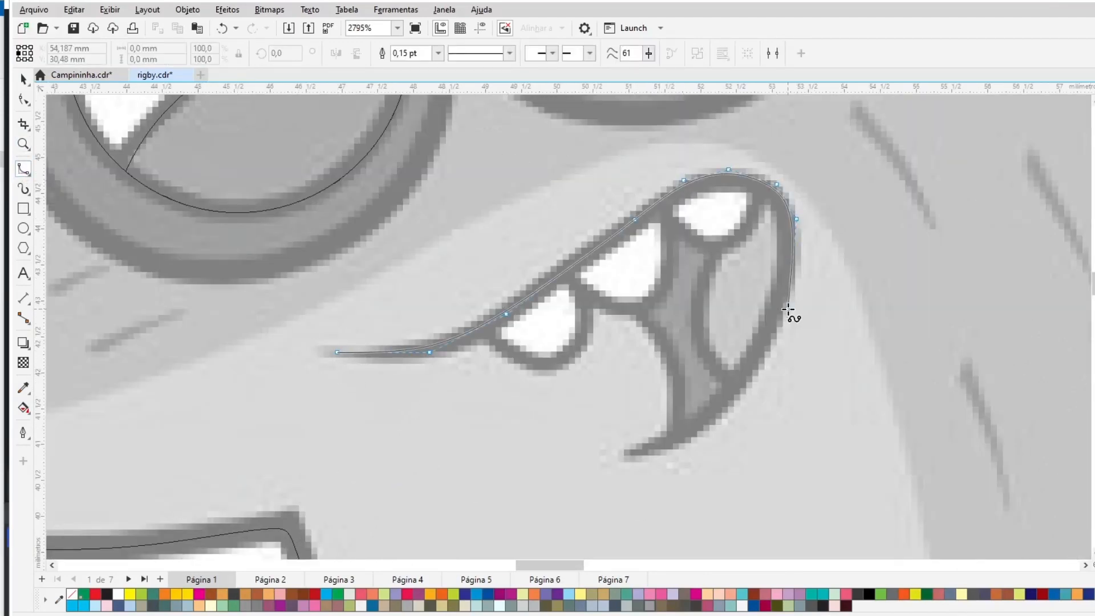
{"action": "left_click", "coordinate": [674, 446]}
{"action": "left_click_drag", "start_coordinate": [613, 460], "coordinate": [622, 455]}
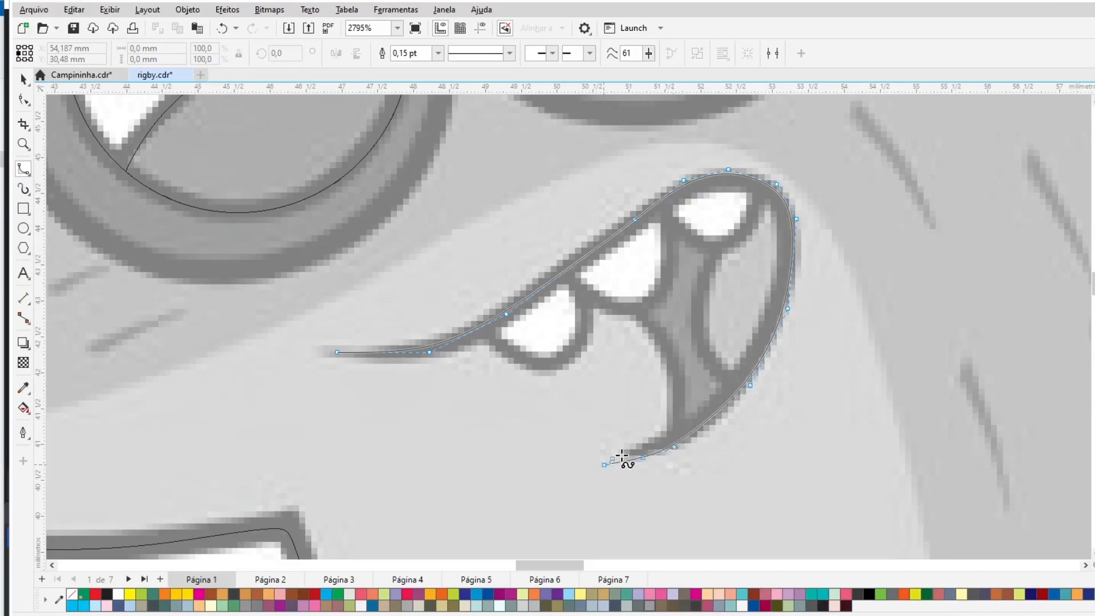
{"action": "left_click", "coordinate": [671, 402]}
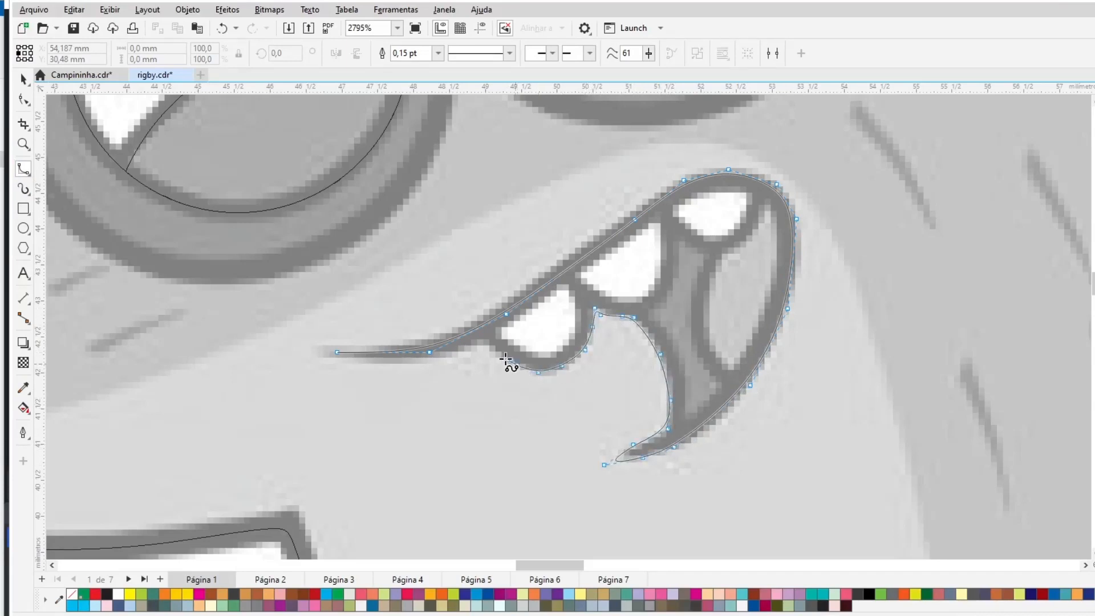
{"action": "left_click", "coordinate": [340, 354]}
- Trace the three tooth openings inside the mouth as closed B-spline shapes
{"action": "left_click", "coordinate": [495, 335]}
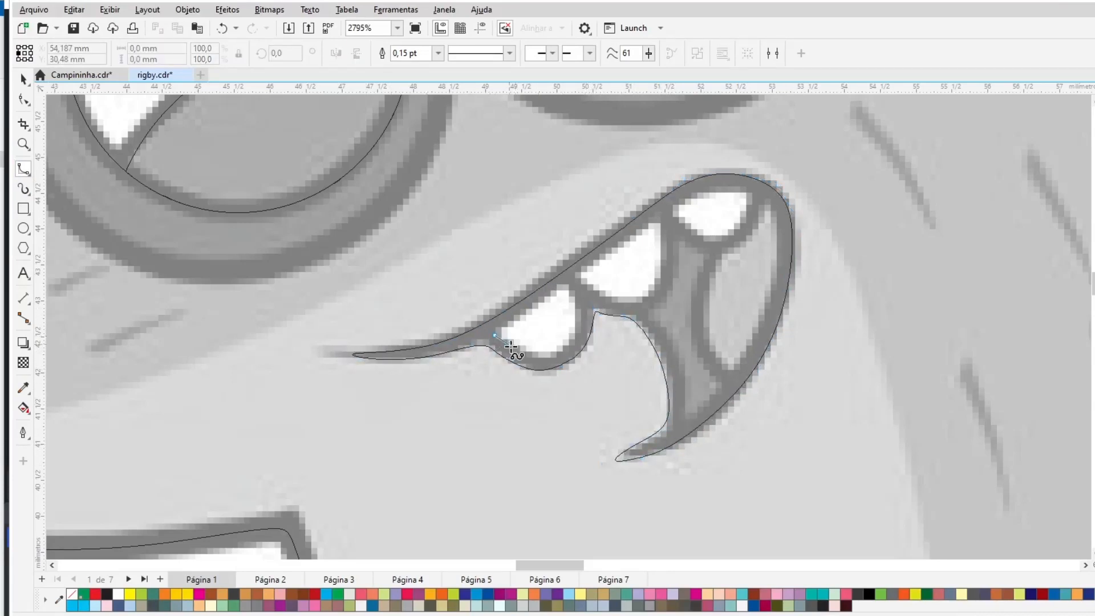
{"action": "left_click", "coordinate": [495, 335]}
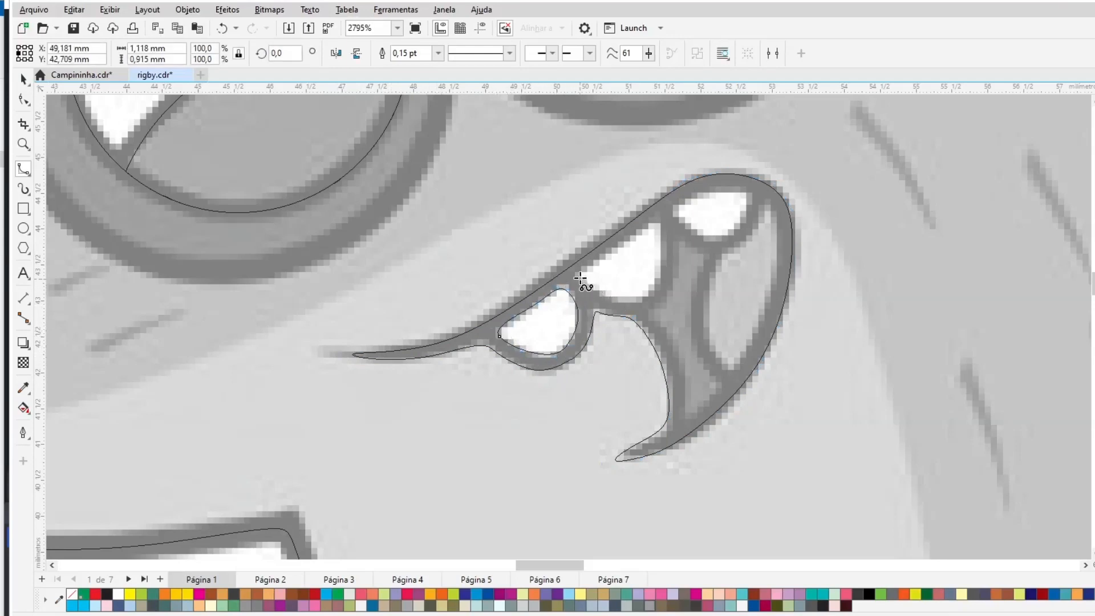
{"action": "left_click", "coordinate": [579, 277]}
{"action": "left_click", "coordinate": [608, 298]}
{"action": "left_click", "coordinate": [638, 305]}
{"action": "left_click", "coordinate": [580, 277]}
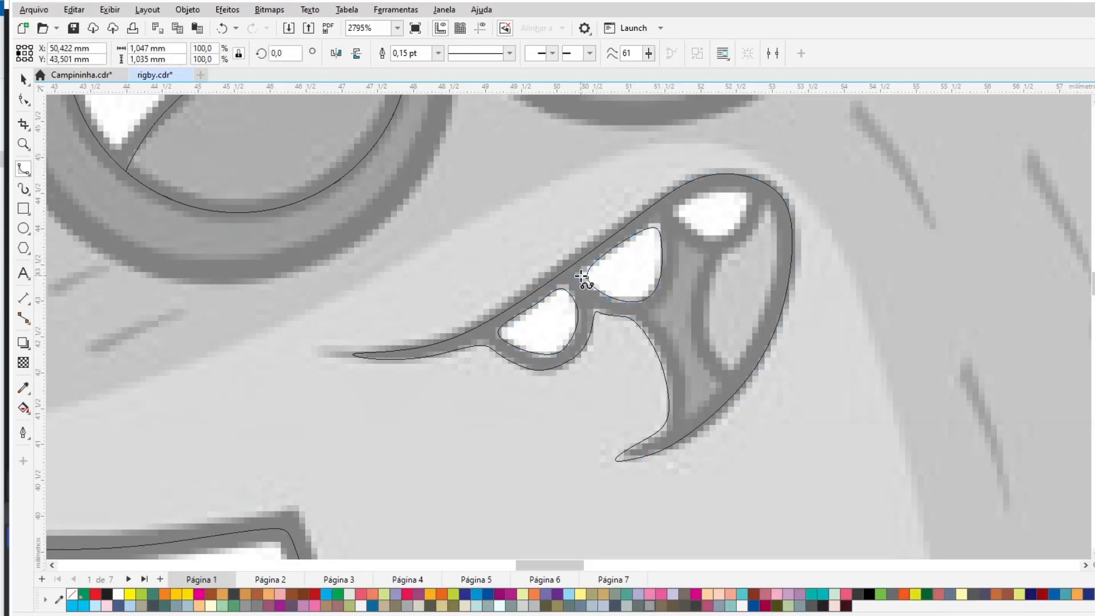
{"action": "left_click", "coordinate": [676, 213]}
{"action": "left_click", "coordinate": [677, 213]}
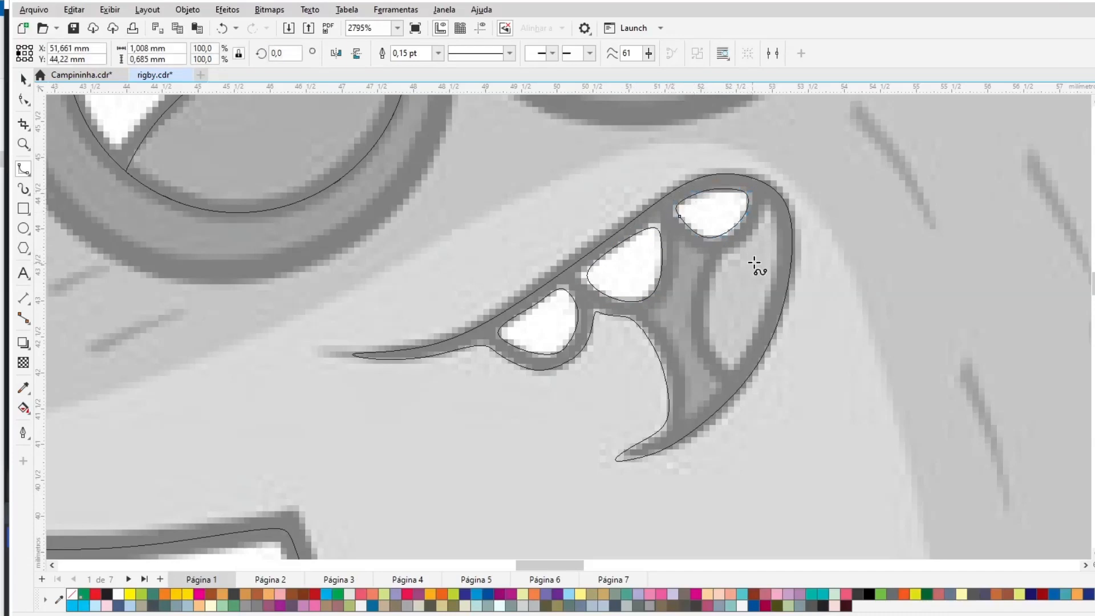
- Trace the mouth's right inner opening and the tongue strip beside it with B-splines
{"action": "left_click", "coordinate": [768, 202]}
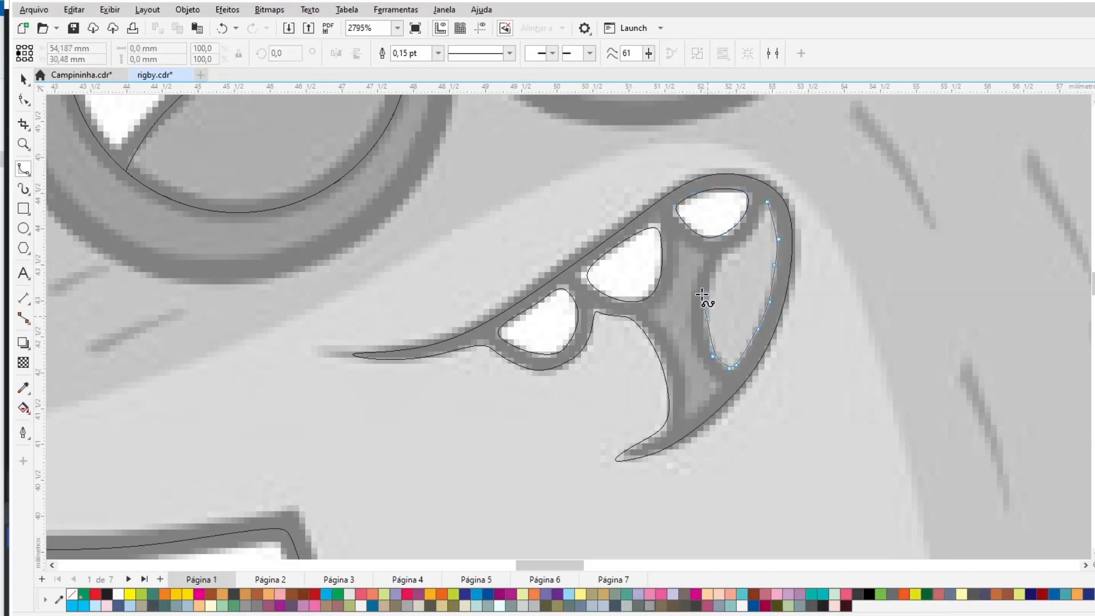
{"action": "left_click", "coordinate": [767, 202]}
{"action": "left_click", "coordinate": [675, 240]}
{"action": "left_click", "coordinate": [697, 252]}
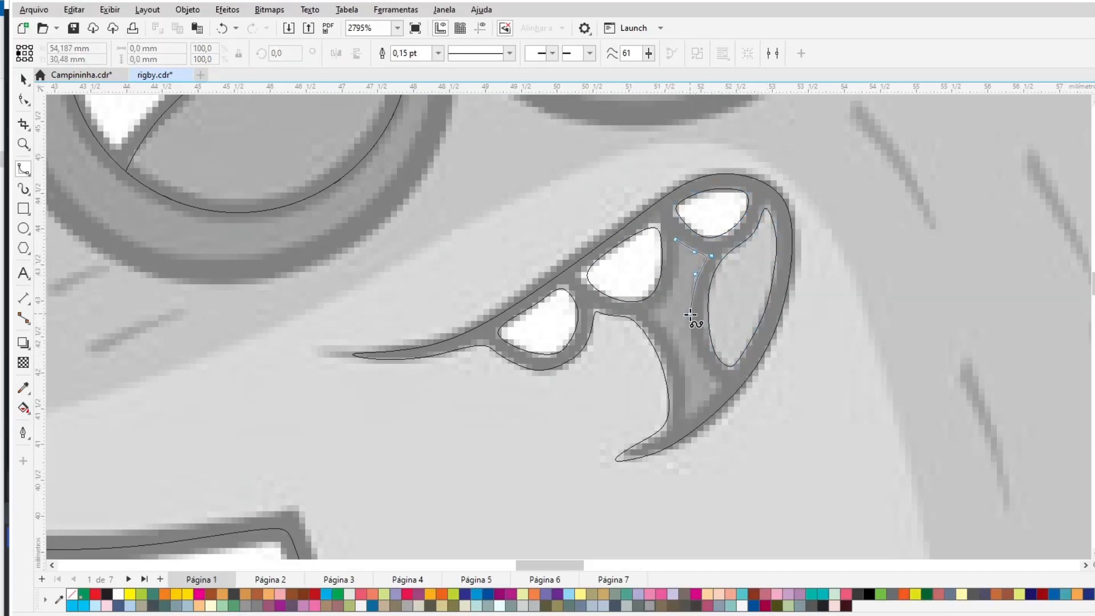
{"action": "left_click", "coordinate": [694, 414]}
{"action": "left_click", "coordinate": [683, 421]}
{"action": "left_click", "coordinate": [686, 390]}
{"action": "left_click", "coordinate": [678, 357]}
{"action": "left_click", "coordinate": [664, 328]}
{"action": "left_click", "coordinate": [676, 240]}
{"action": "left_click", "coordinate": [24, 80]}
{"action": "key", "text": "F4"}
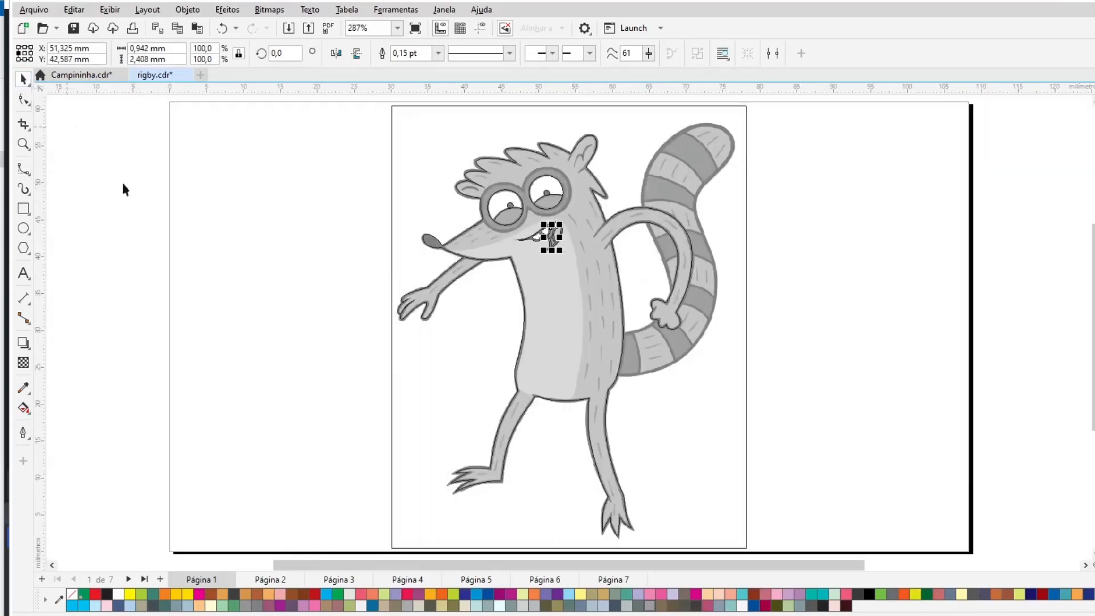
- Trace the curled tail from the hand around its tip as a closed B-spline shape
{"action": "left_click", "coordinate": [256, 204]}
{"action": "key", "text": "z"}
{"action": "left_click_drag", "start_coordinate": [710, 404], "coordinate": [710, 404]}
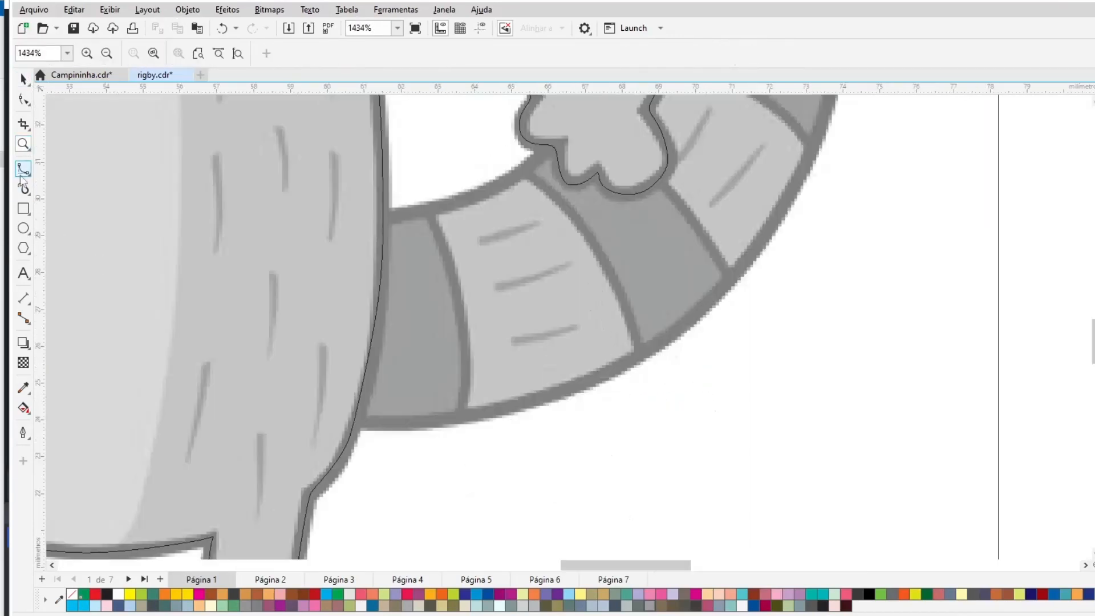
{"action": "left_click", "coordinate": [24, 170]}
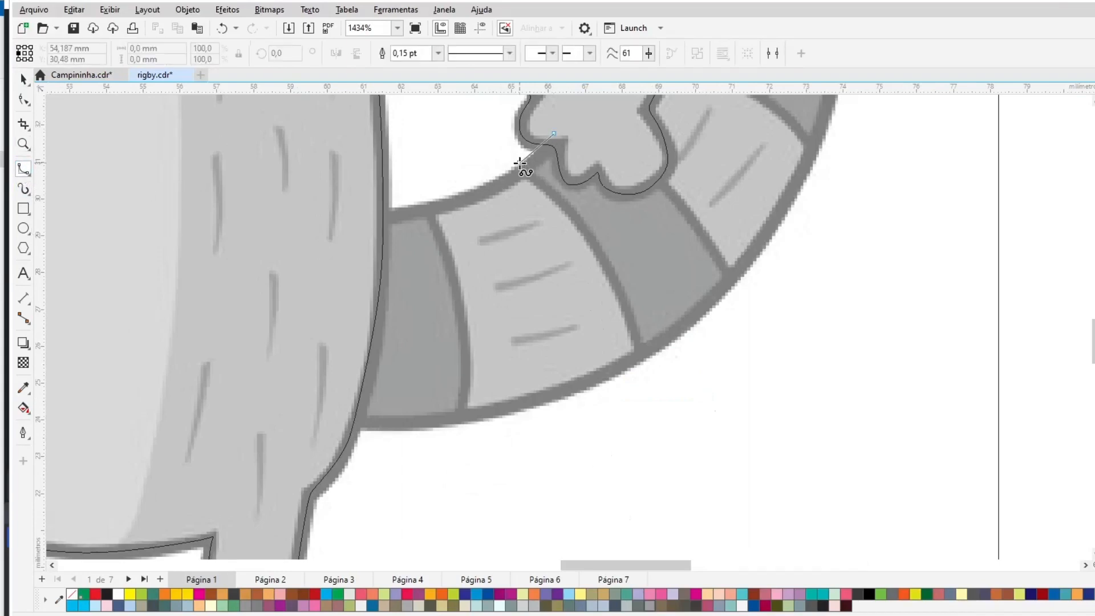
{"action": "mouse_move", "coordinate": [521, 165]}
{"action": "left_mouse_down"}
{"action": "mouse_move", "coordinate": [188, 279]}
{"action": "mouse_move", "coordinate": [307, 425]}
{"action": "mouse_move", "coordinate": [470, 425]}
{"action": "mouse_move", "coordinate": [570, 396]}
{"action": "mouse_move", "coordinate": [676, 339]}
{"action": "mouse_move", "coordinate": [726, 296]}
{"action": "mouse_move", "coordinate": [788, 219]}
{"action": "mouse_move", "coordinate": [860, 61]}
{"action": "left_mouse_up"}
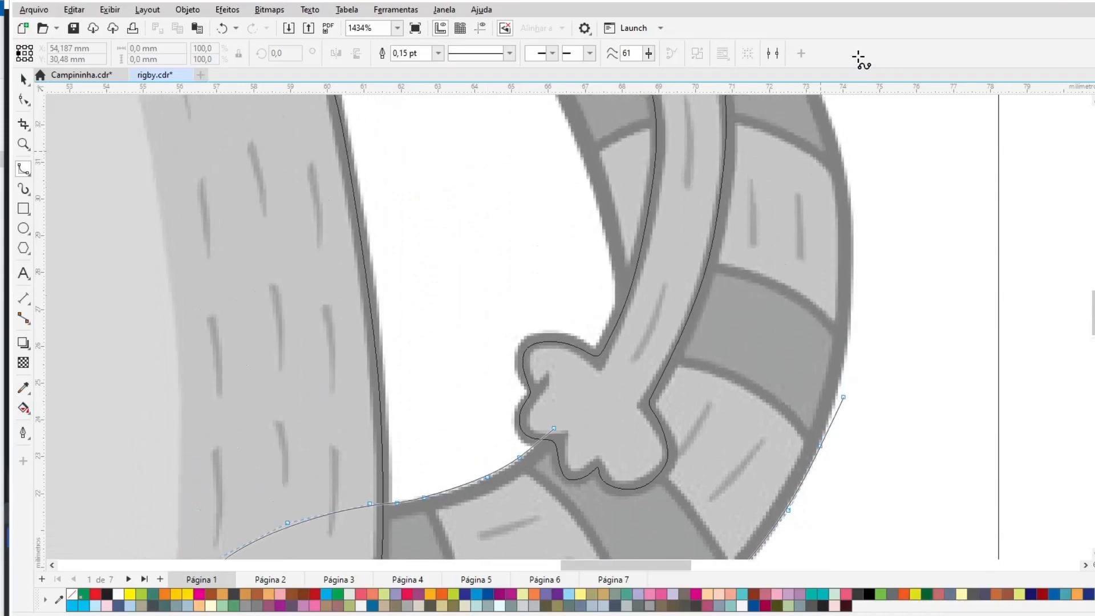
{"action": "left_click_drag", "start_coordinate": [843, 415], "coordinate": [850, 335]}
{"action": "left_click_drag", "start_coordinate": [841, 185], "coordinate": [840, 104]}
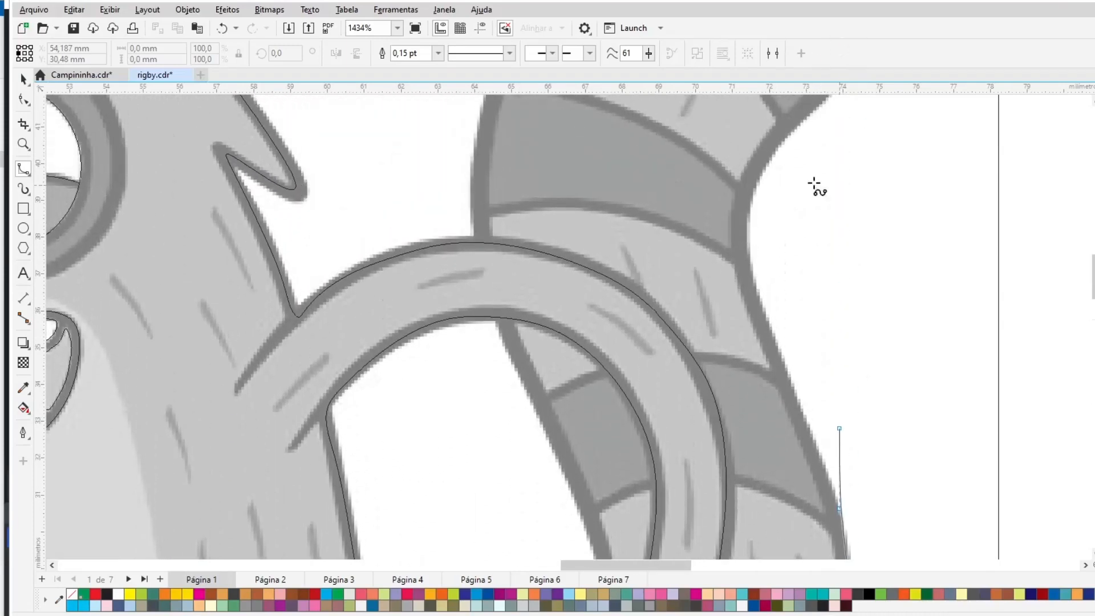
{"action": "left_click", "coordinate": [808, 435]}
{"action": "left_click", "coordinate": [771, 338]}
{"action": "left_click", "coordinate": [749, 275]}
{"action": "left_click", "coordinate": [772, 169]}
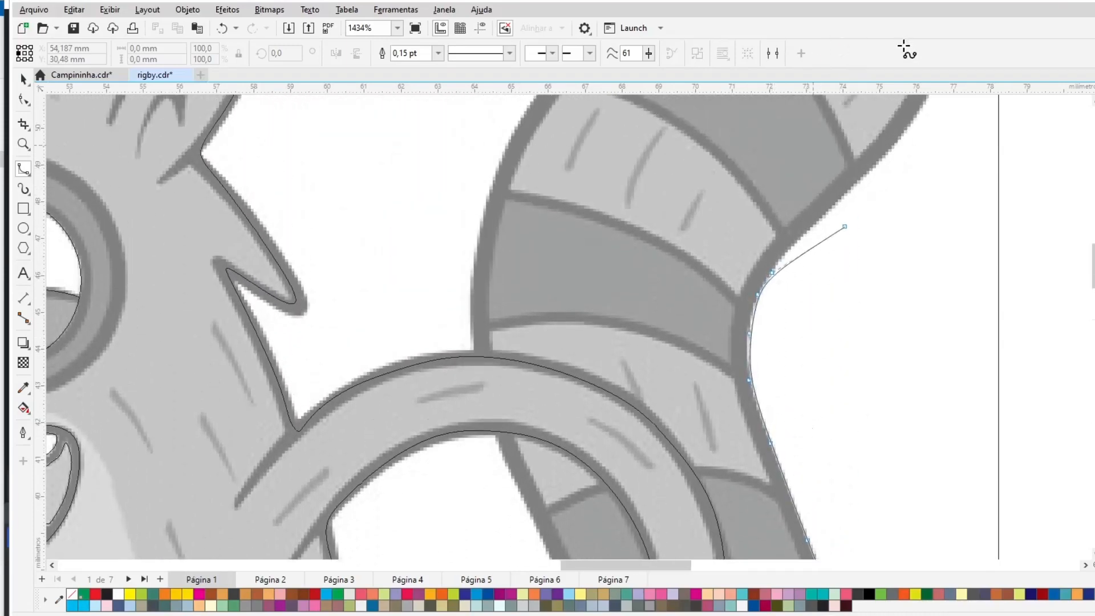
{"action": "left_click", "coordinate": [791, 337]}
{"action": "left_click", "coordinate": [846, 288]}
{"action": "left_click", "coordinate": [908, 223]}
{"action": "left_click", "coordinate": [932, 180]}
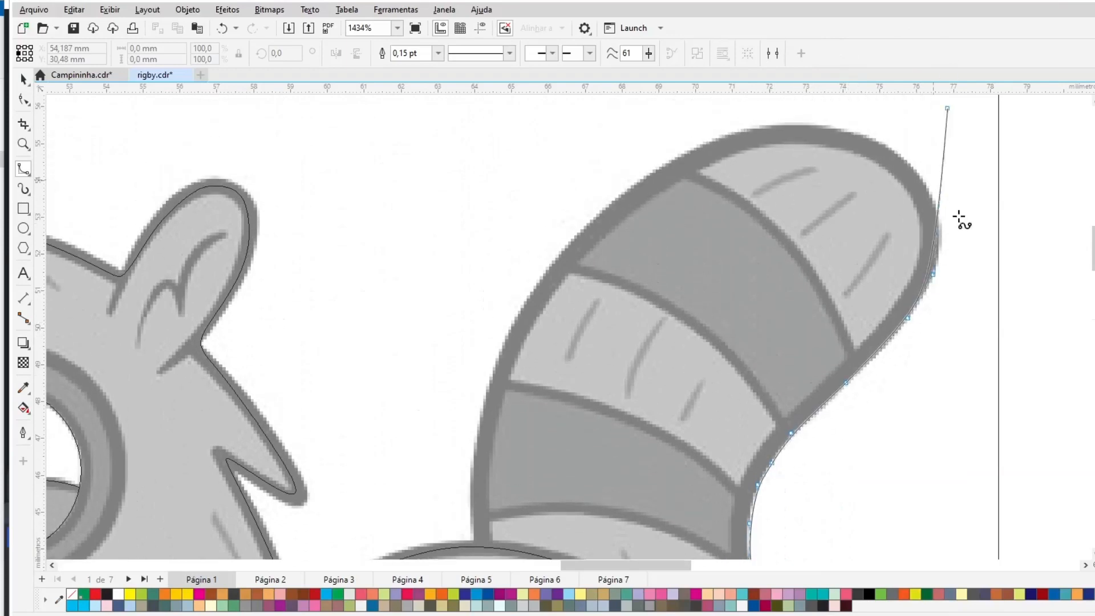
{"action": "left_click", "coordinate": [943, 229]}
{"action": "left_click", "coordinate": [920, 169]}
{"action": "left_click", "coordinate": [881, 142]}
{"action": "left_click", "coordinate": [825, 129]}
{"action": "left_click", "coordinate": [749, 130]}
{"action": "left_click", "coordinate": [673, 160]}
{"action": "left_click", "coordinate": [581, 231]}
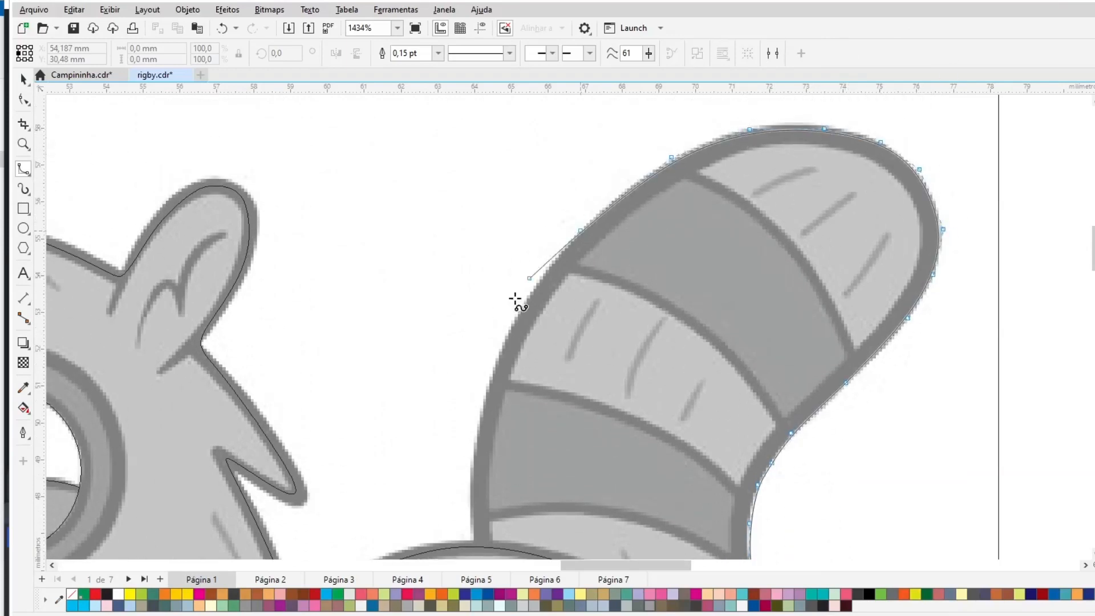
{"action": "left_click", "coordinate": [515, 318]}
{"action": "left_click", "coordinate": [485, 388]}
{"action": "left_click", "coordinate": [472, 452]}
{"action": "left_click", "coordinate": [473, 521]}
{"action": "left_click", "coordinate": [493, 473]}
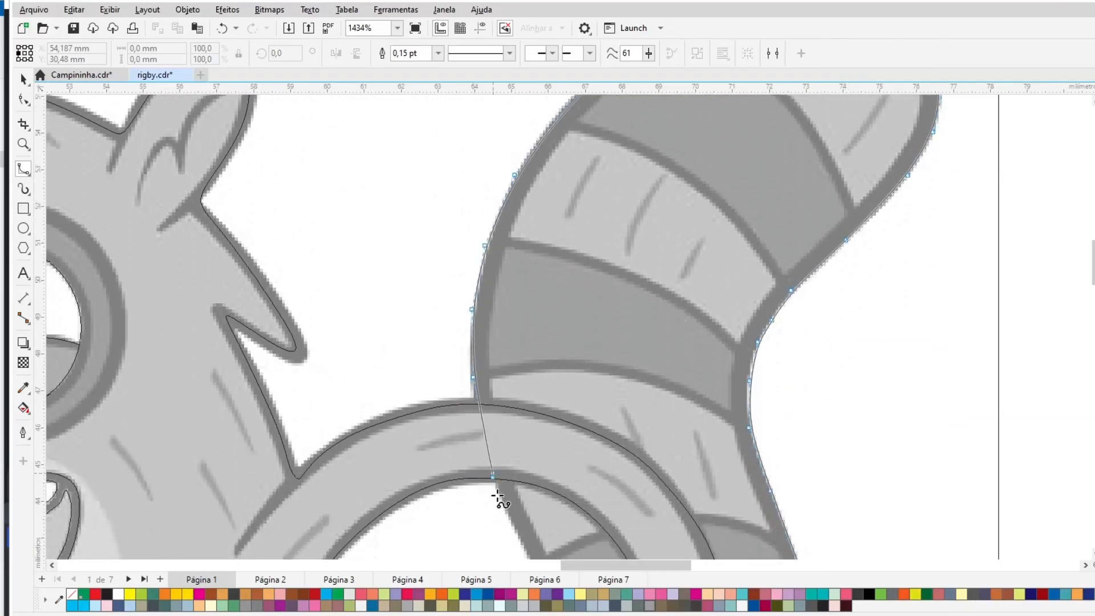
{"action": "left_click", "coordinate": [502, 509]}
{"action": "left_click", "coordinate": [565, 533]}
{"action": "left_click", "coordinate": [599, 445]}
{"action": "left_click", "coordinate": [616, 511]}
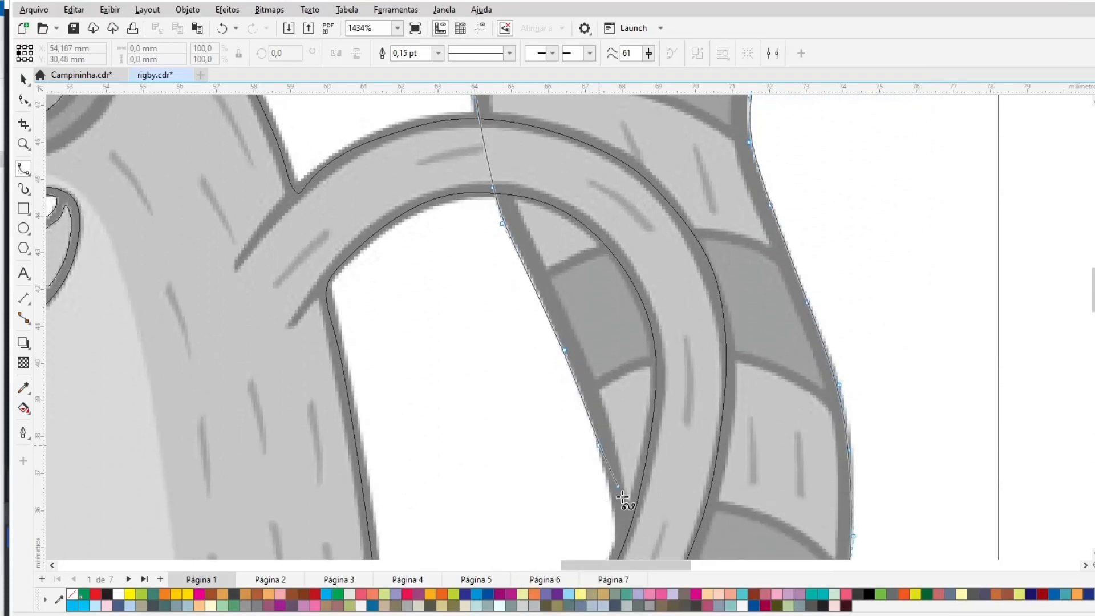
{"action": "left_click", "coordinate": [618, 543]}
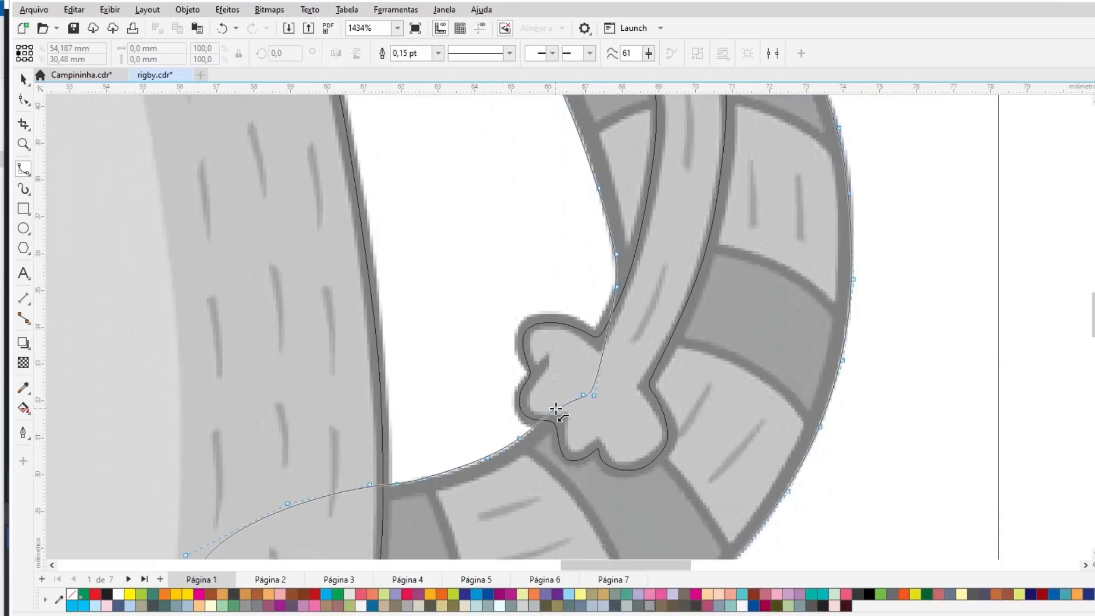
{"action": "left_click", "coordinate": [556, 408]}
{"action": "left_click", "coordinate": [437, 431]}
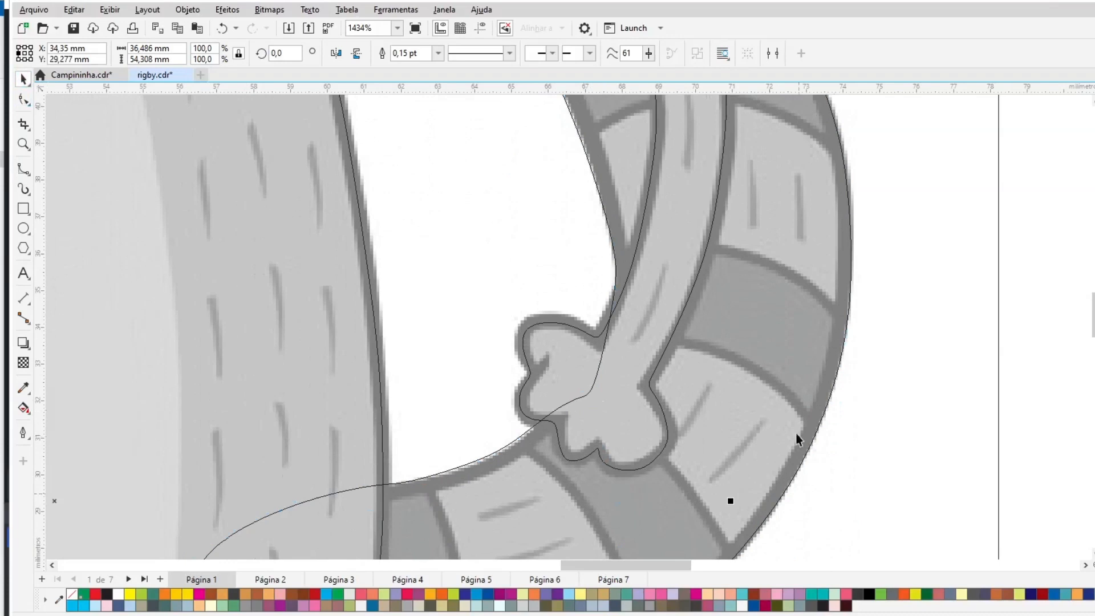
- Trim the overlap between the traced arm and tail shapes
{"action": "key", "text": "F4"}
{"action": "left_click", "coordinate": [892, 381]}
{"action": "left_click", "coordinate": [620, 213]}
{"action": "left_click", "coordinate": [644, 170], "text": "shift"}
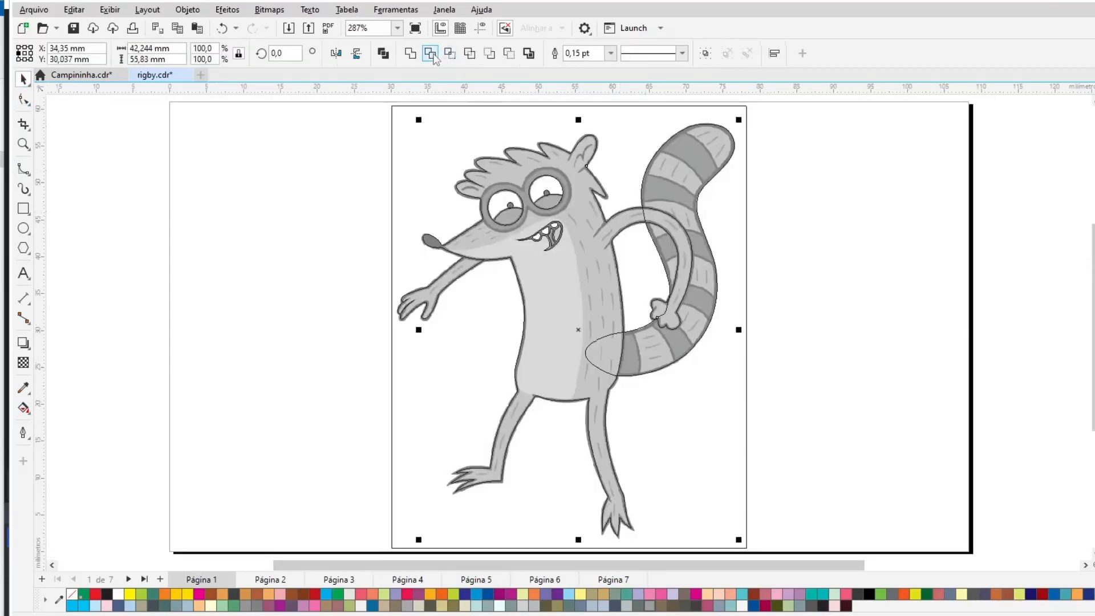
{"action": "left_click", "coordinate": [430, 54]}
{"action": "left_click", "coordinate": [848, 242]}
- Trace a closed B-spline band around the tail stripe nearest the body
{"action": "left_click", "coordinate": [26, 143]}
{"action": "left_click_drag", "start_coordinate": [572, 253], "coordinate": [797, 414]}
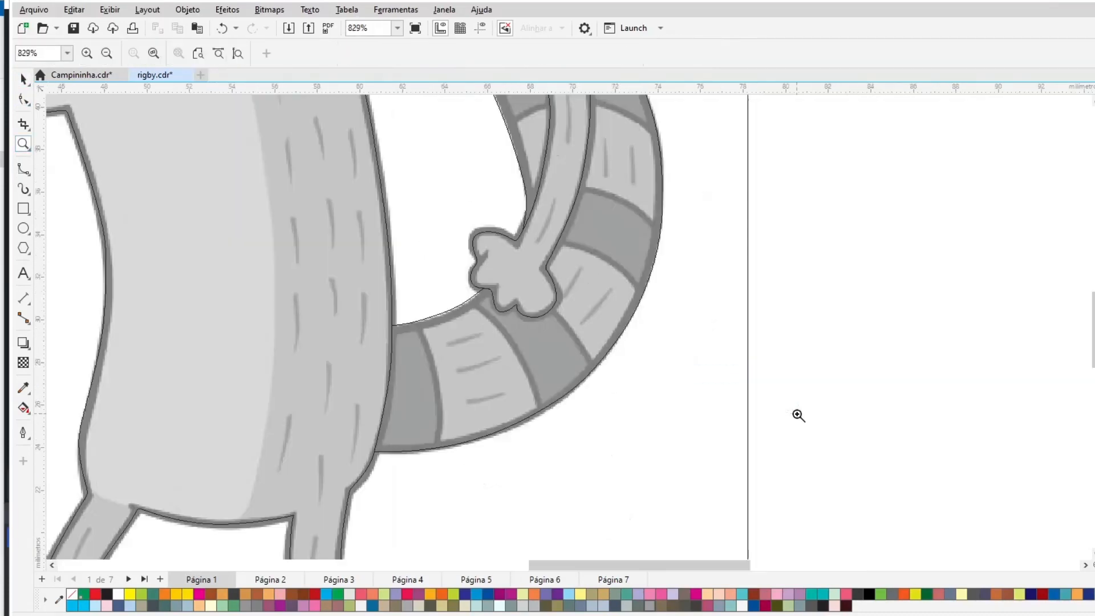
{"action": "left_click", "coordinate": [23, 170]}
{"action": "left_click", "coordinate": [406, 292]}
{"action": "left_click", "coordinate": [351, 319]}
{"action": "left_click", "coordinate": [319, 436]}
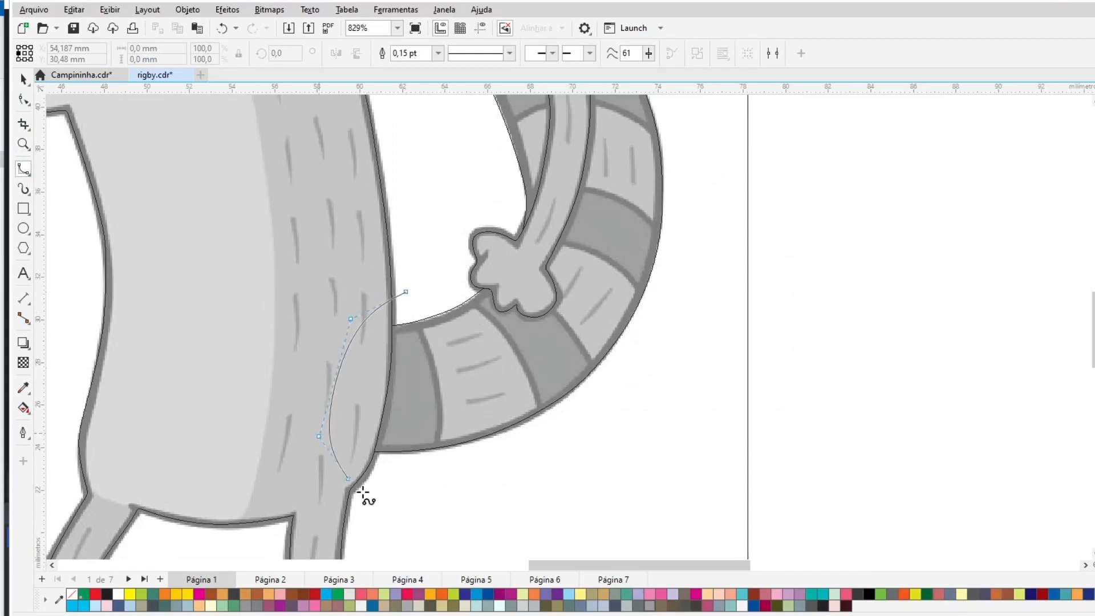
{"action": "left_click", "coordinate": [398, 503]}
{"action": "left_click", "coordinate": [437, 475]}
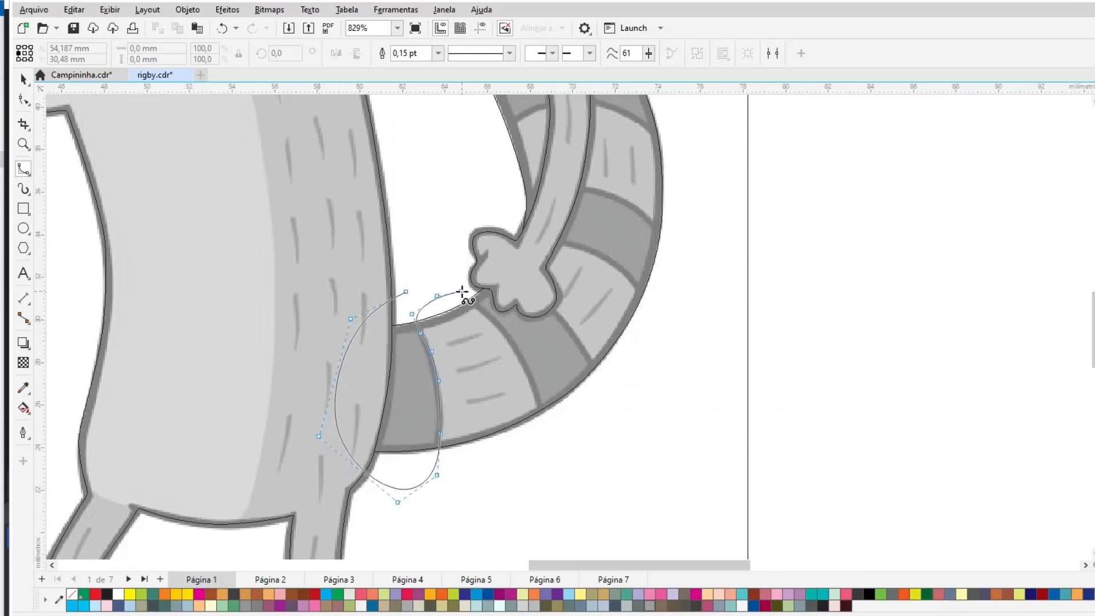
- Trace a second closed B-spline band around the next tail stripe
{"action": "left_click", "coordinate": [523, 356]}
{"action": "left_click", "coordinate": [532, 390]}
{"action": "left_click", "coordinate": [540, 426]}
{"action": "left_click", "coordinate": [550, 450]}
{"action": "left_click", "coordinate": [598, 422]}
{"action": "left_click", "coordinate": [609, 394]}
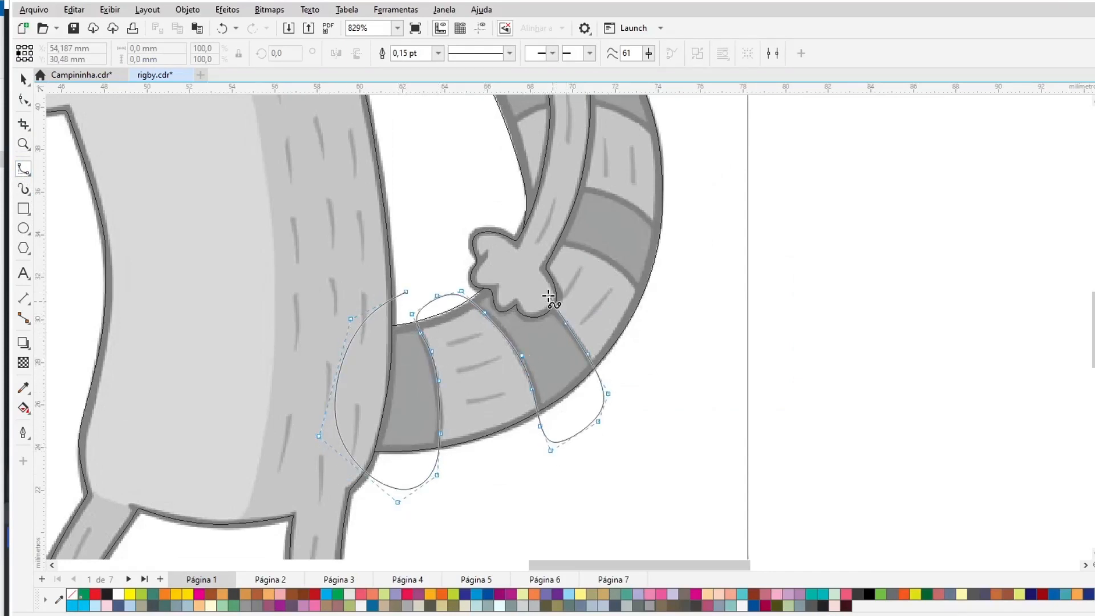
- Trace a closed B-spline band around the tail stripe beside the hand
{"action": "left_click", "coordinate": [636, 288]}
{"action": "left_click", "coordinate": [659, 320]}
{"action": "left_click", "coordinate": [671, 316]}
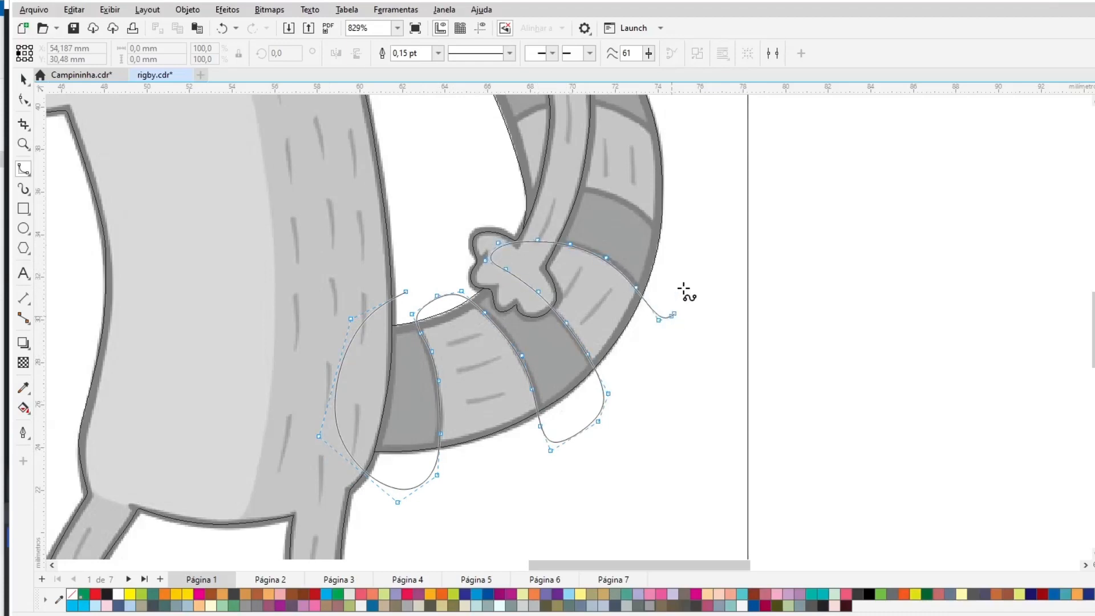
{"action": "left_click", "coordinate": [686, 267]}
{"action": "left_click", "coordinate": [686, 243]}
{"action": "left_click", "coordinate": [537, 193]}
{"action": "left_click", "coordinate": [499, 207]}
{"action": "mouse_move", "coordinate": [445, 52]}
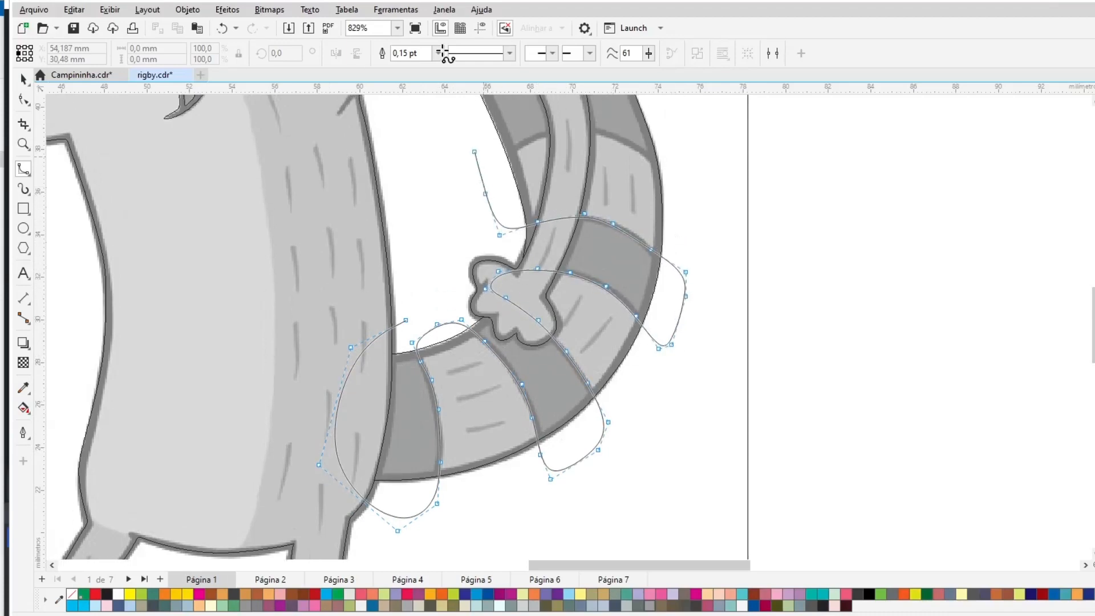
- Trace closed B-spline bands around the next two stripes higher up the tail
{"action": "left_click", "coordinate": [486, 318]}
{"action": "left_click", "coordinate": [486, 294]}
{"action": "left_click", "coordinate": [513, 274]}
{"action": "left_click", "coordinate": [618, 261]}
{"action": "left_click", "coordinate": [656, 285]}
{"action": "left_click", "coordinate": [690, 313]}
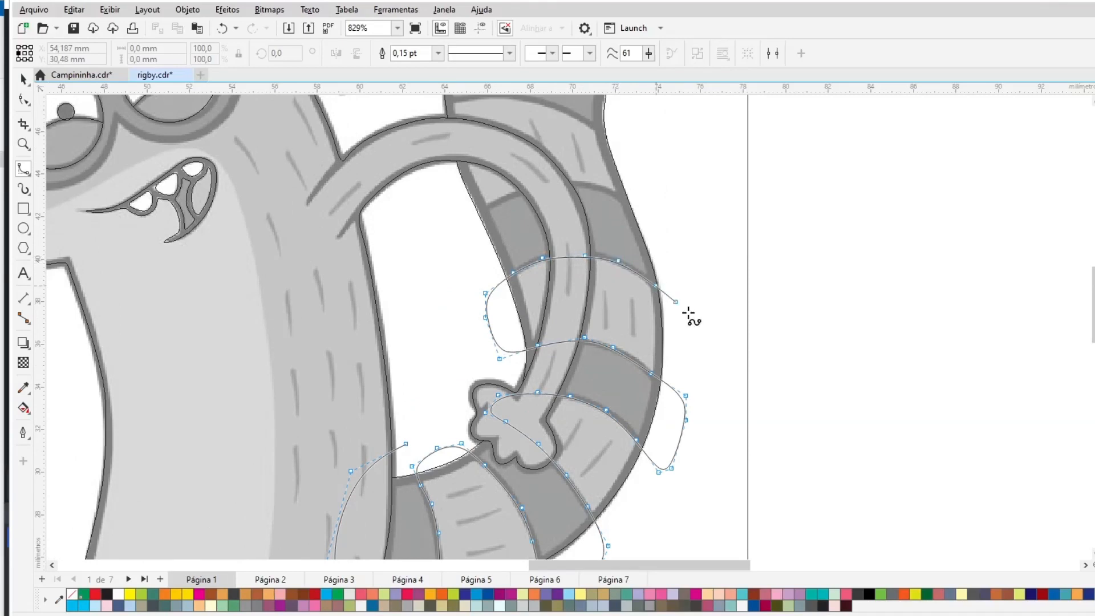
{"action": "left_click", "coordinate": [721, 244]}
{"action": "left_click", "coordinate": [652, 202]}
{"action": "left_click", "coordinate": [611, 190]}
{"action": "left_click", "coordinate": [532, 186]}
{"action": "left_click", "coordinate": [467, 220]}
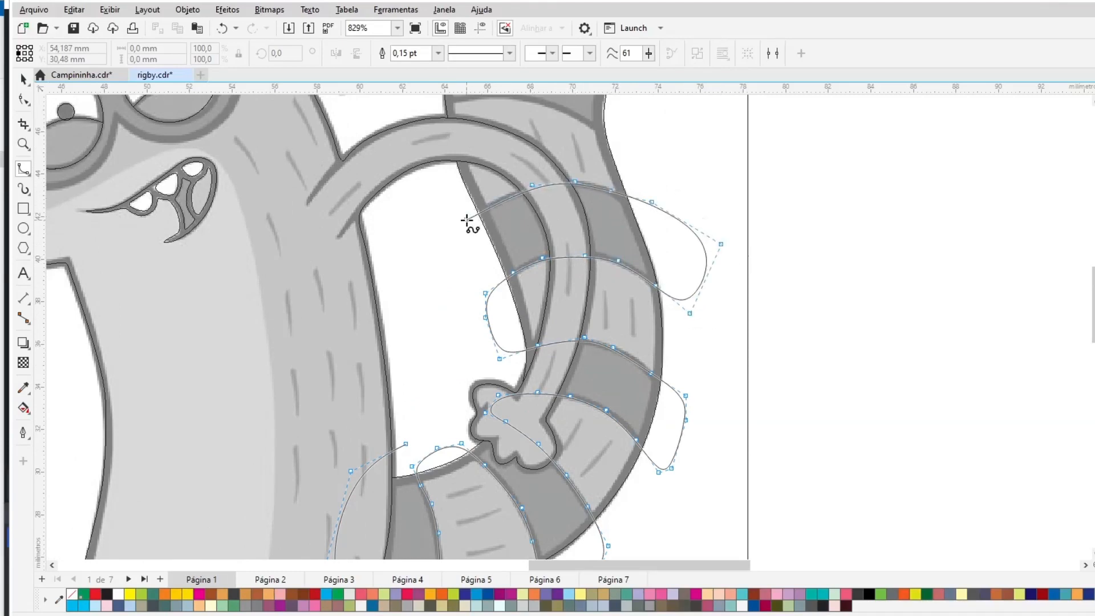
{"action": "left_click", "coordinate": [419, 230]}
- Trace a closed B-spline band around the stripe below the tail tip
{"action": "mouse_move", "coordinate": [384, 76]}
{"action": "left_click", "coordinate": [408, 218]}
{"action": "left_click", "coordinate": [459, 215]}
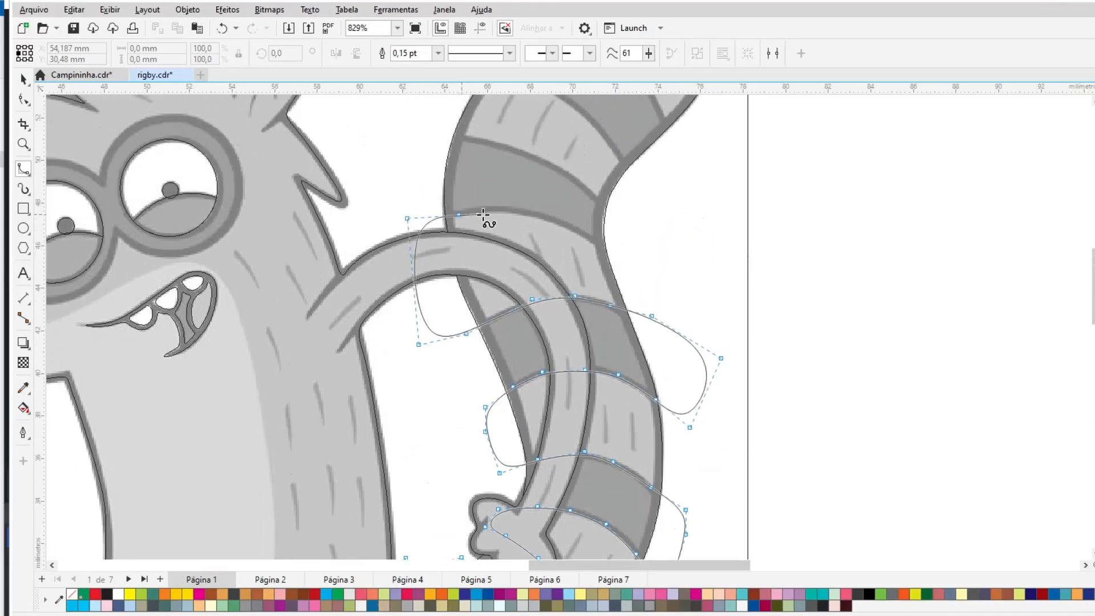
{"action": "left_click", "coordinate": [562, 222]}
{"action": "left_click", "coordinate": [630, 259]}
{"action": "left_click", "coordinate": [640, 250]}
{"action": "left_click", "coordinate": [629, 216]}
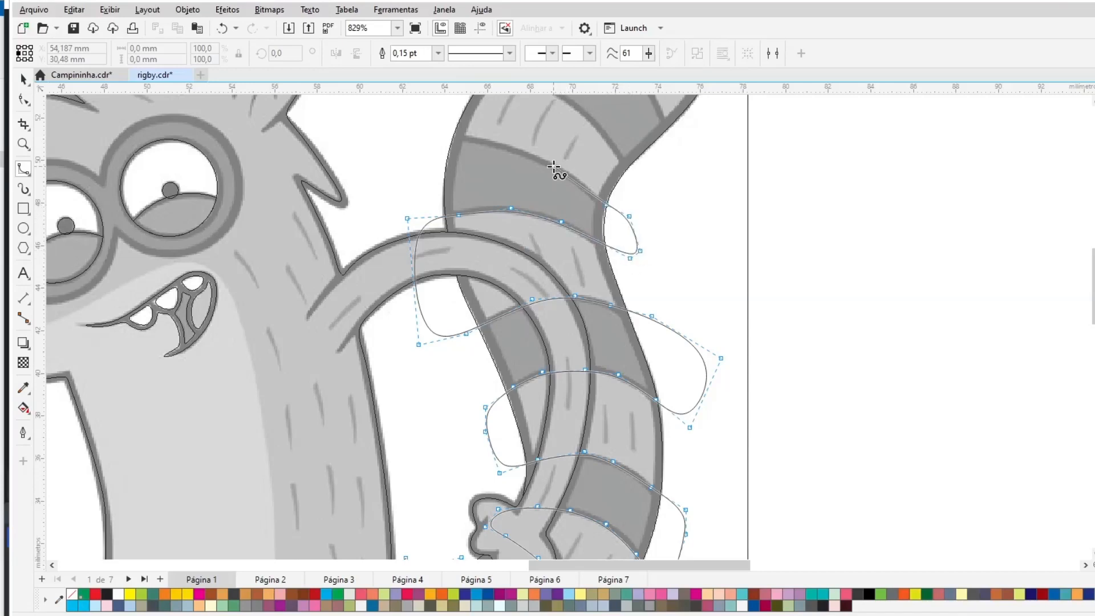
{"action": "left_click", "coordinate": [431, 181]}
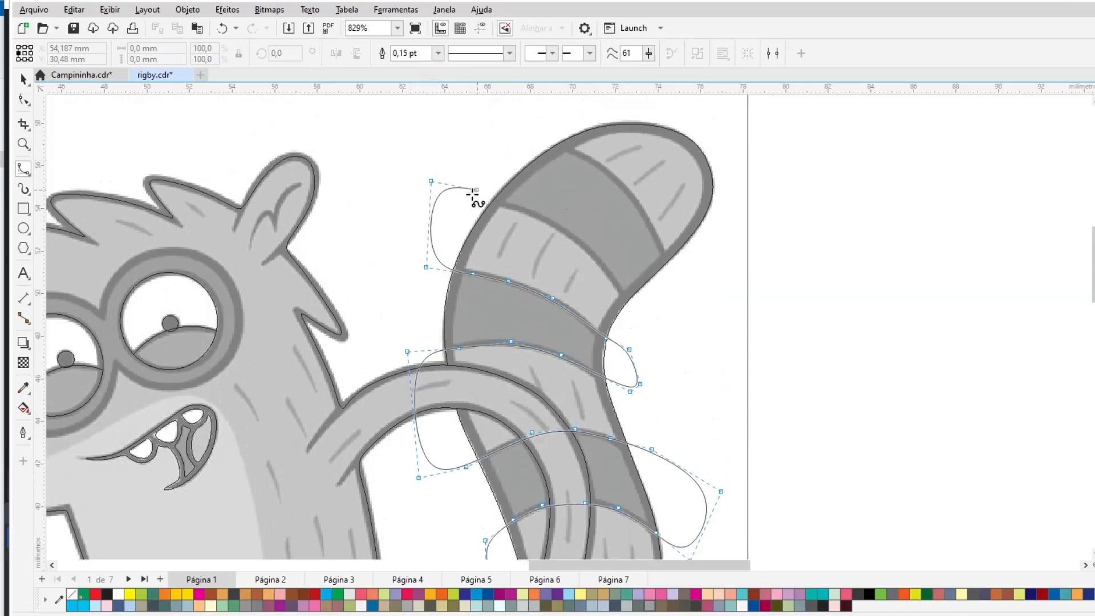
- Trace a large closed B-spline shape enclosing the tail tip
{"action": "left_click", "coordinate": [467, 198]}
{"action": "left_click", "coordinate": [510, 206]}
{"action": "left_click", "coordinate": [548, 225]}
{"action": "left_click", "coordinate": [617, 286]}
{"action": "left_click", "coordinate": [638, 317]}
{"action": "left_click", "coordinate": [667, 344]}
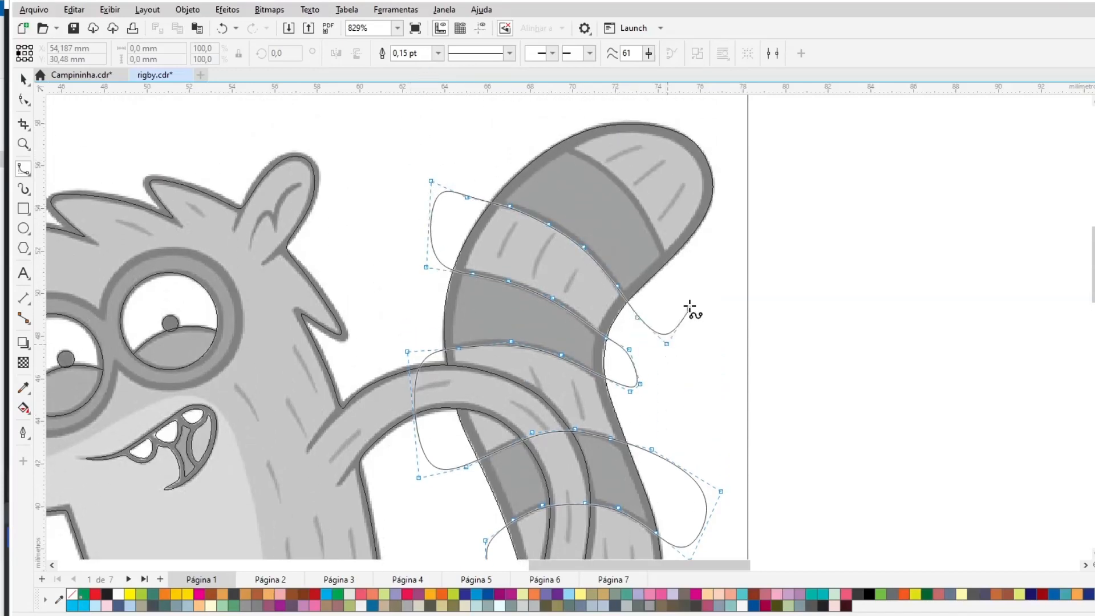
{"action": "left_click", "coordinate": [689, 308]}
{"action": "left_click", "coordinate": [675, 276]}
{"action": "left_click", "coordinate": [660, 243]}
{"action": "left_click", "coordinate": [631, 196]}
{"action": "left_click", "coordinate": [595, 168]}
{"action": "left_click", "coordinate": [559, 143]}
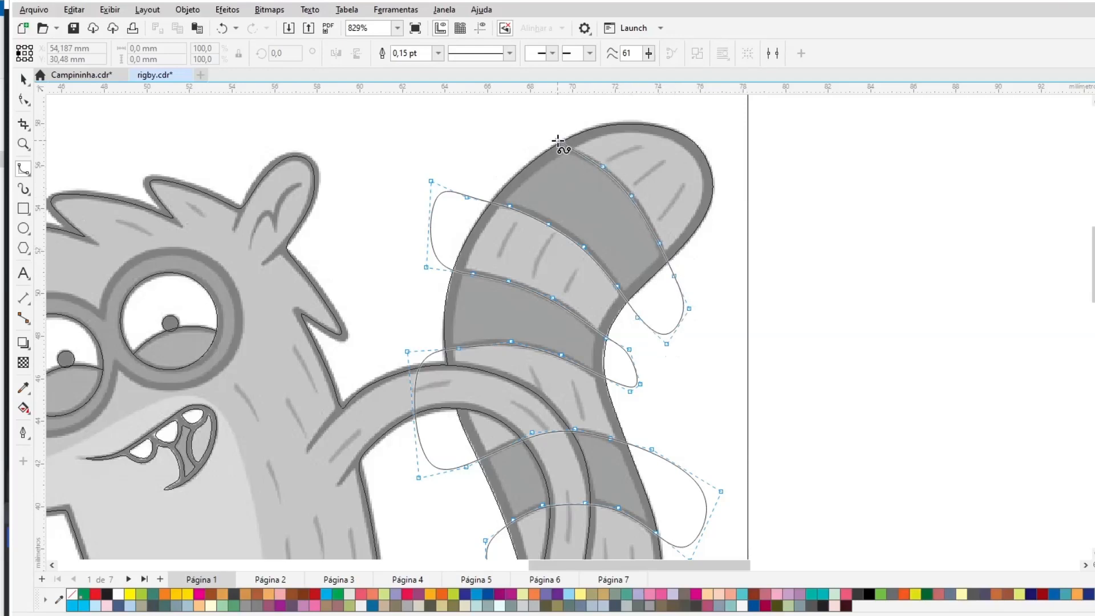
{"action": "left_click", "coordinate": [512, 125]}
{"action": "left_click", "coordinate": [350, 164]}
{"action": "left_click", "coordinate": [395, 462]}
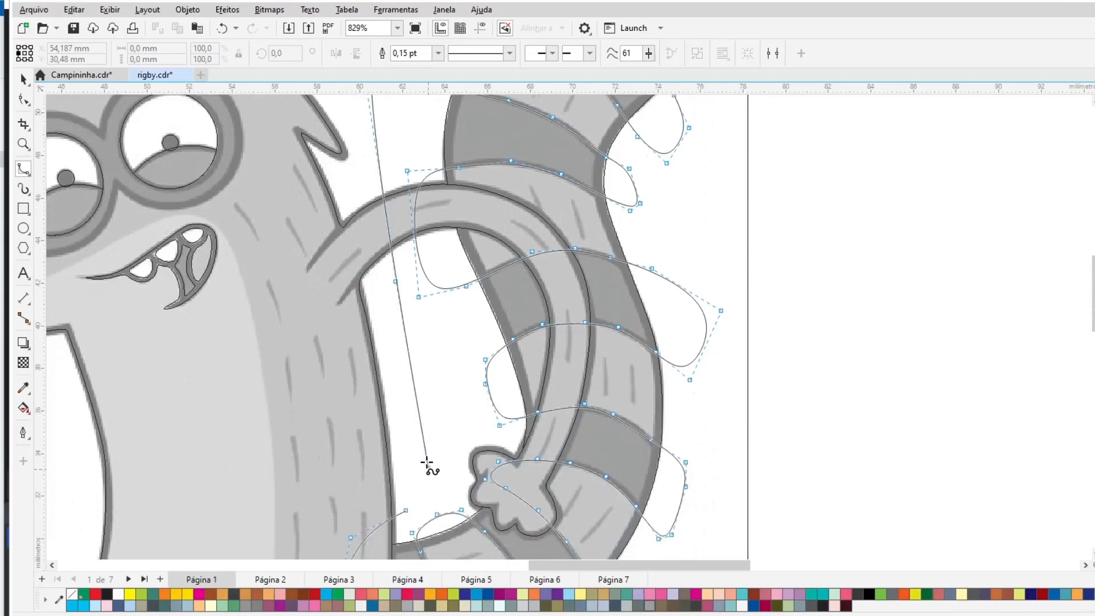
{"action": "left_click", "coordinate": [405, 510]}
- Intersect the stripe bands with the tail shape, then delete the leftover bands
{"action": "left_click", "coordinate": [25, 82]}
{"action": "left_click", "coordinate": [642, 208]}
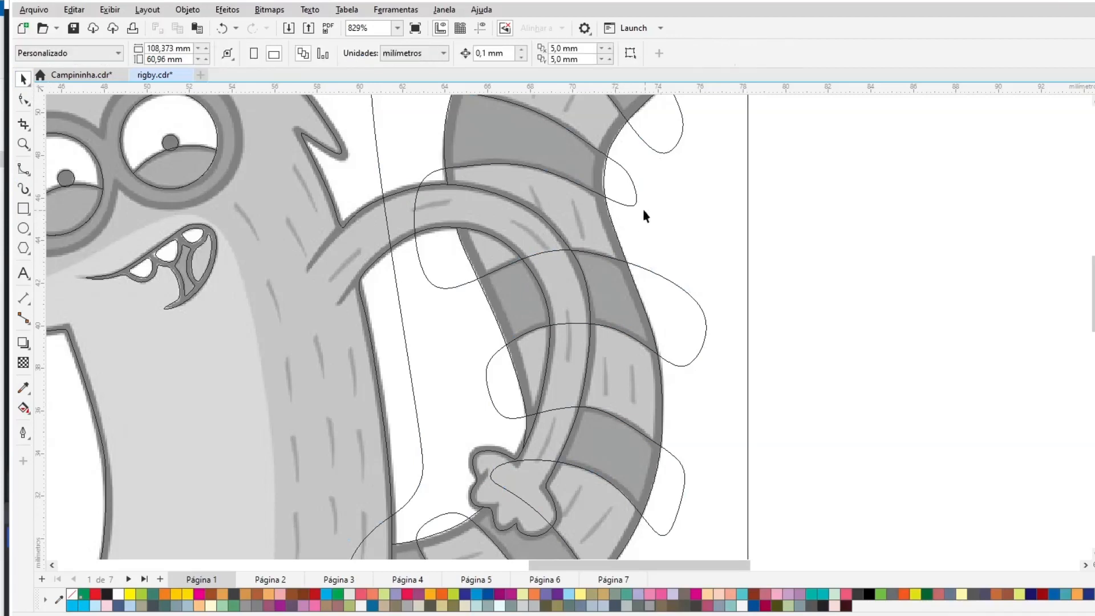
{"action": "left_click", "coordinate": [624, 215]}
{"action": "left_click", "coordinate": [611, 220], "text": "shift"}
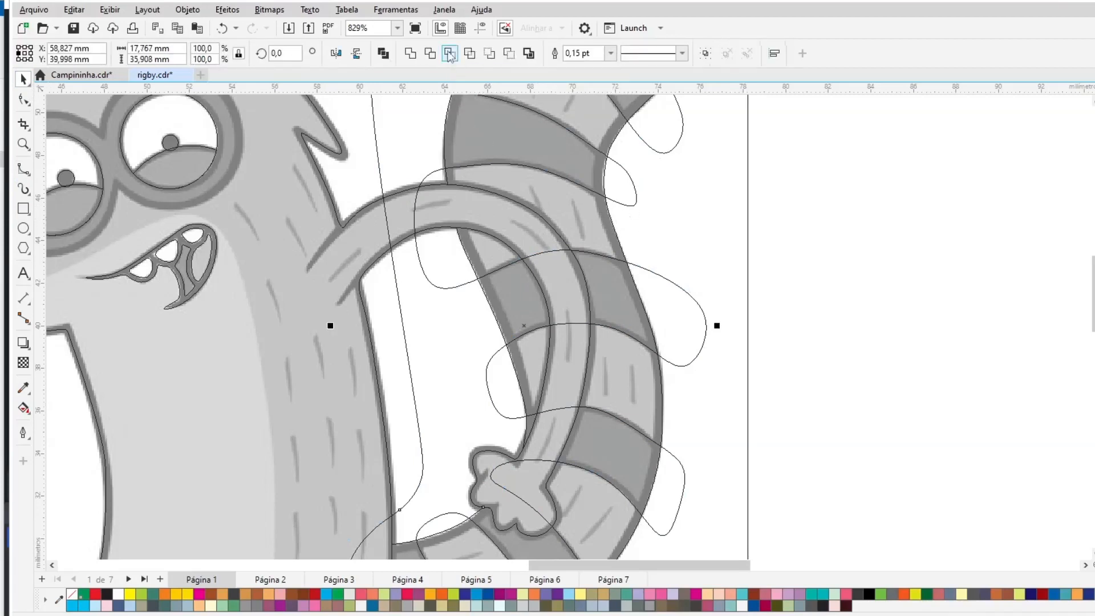
{"action": "left_click", "coordinate": [450, 54]}
{"action": "left_click_drag", "start_coordinate": [473, 291], "coordinate": [894, 298]}
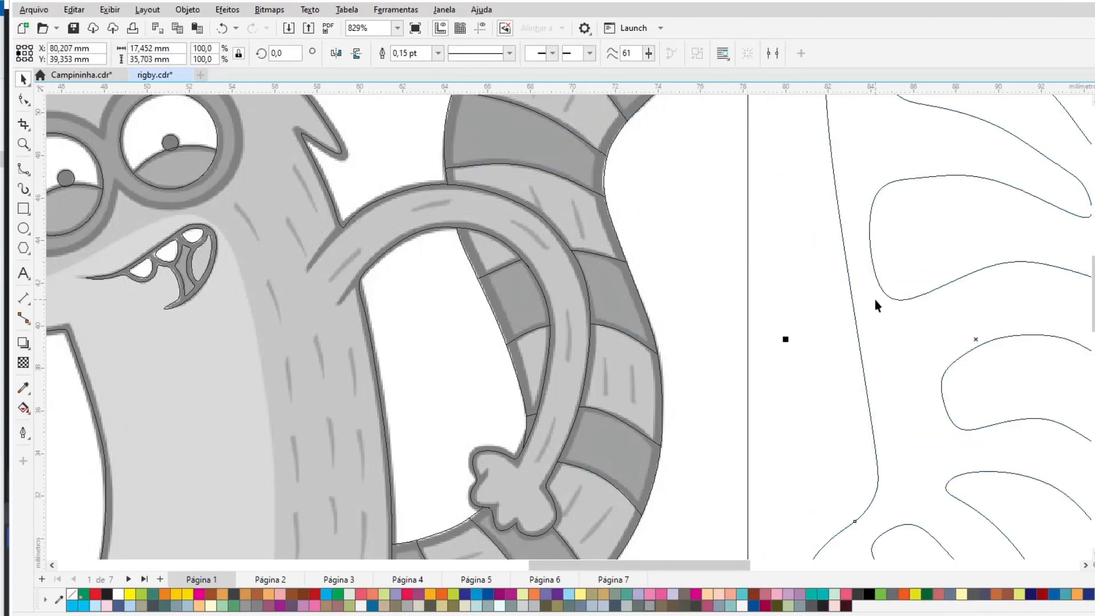
{"action": "key", "text": "Delete"}
- Trace a closed B-spline shape for the lighter chest area, from the snout down along the body
{"action": "scroll", "coordinate": [701, 338], "scroll_direction": "down", "scroll_amount": 4}
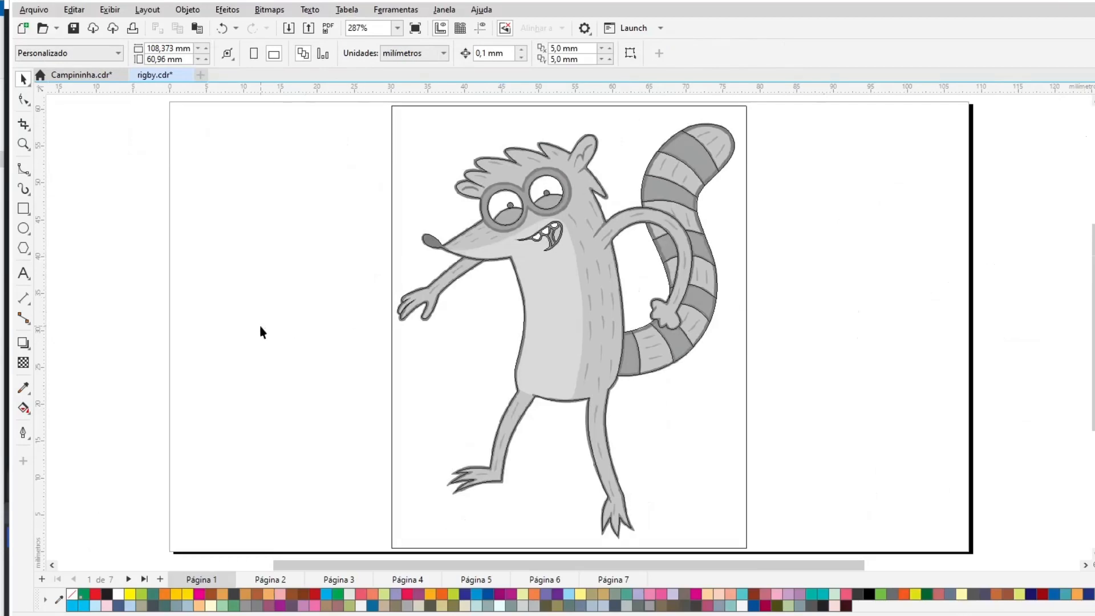
{"action": "left_click", "coordinate": [25, 151]}
{"action": "left_click_drag", "start_coordinate": [354, 187], "coordinate": [666, 441]}
{"action": "left_click_drag", "start_coordinate": [403, 110], "coordinate": [718, 285]}
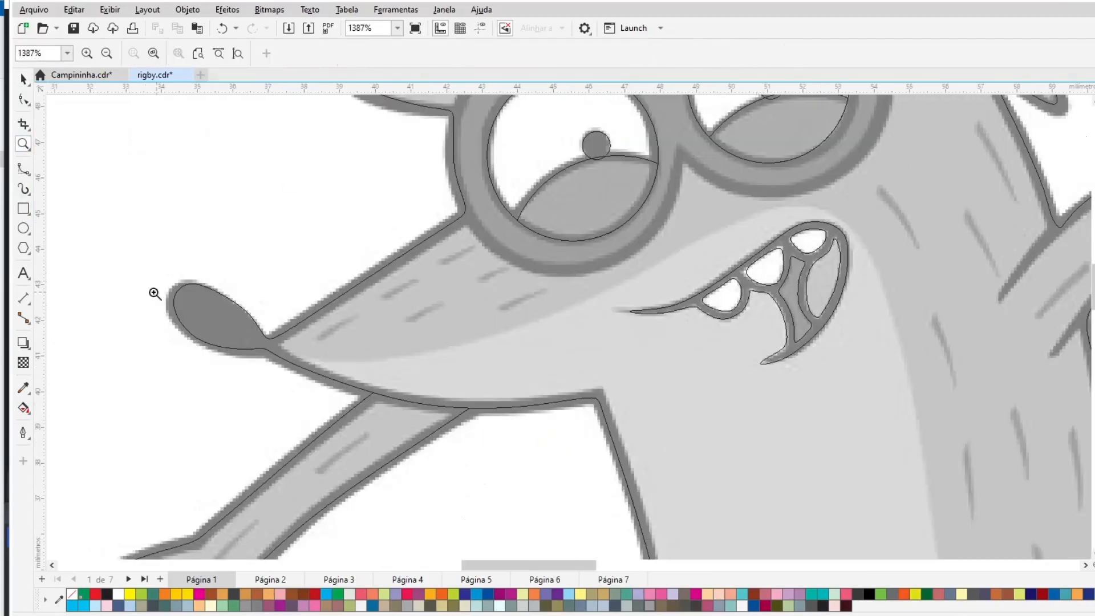
{"action": "key", "text": "F5"}
{"action": "mouse_move", "coordinate": [369, 364]}
{"action": "left_mouse_down"}
{"action": "mouse_move", "coordinate": [513, 340]}
{"action": "mouse_move", "coordinate": [750, 219]}
{"action": "mouse_move", "coordinate": [818, 204]}
{"action": "mouse_move", "coordinate": [861, 230]}
{"action": "mouse_move", "coordinate": [897, 322]}
{"action": "left_mouse_up"}
{"action": "left_click", "coordinate": [917, 398]}
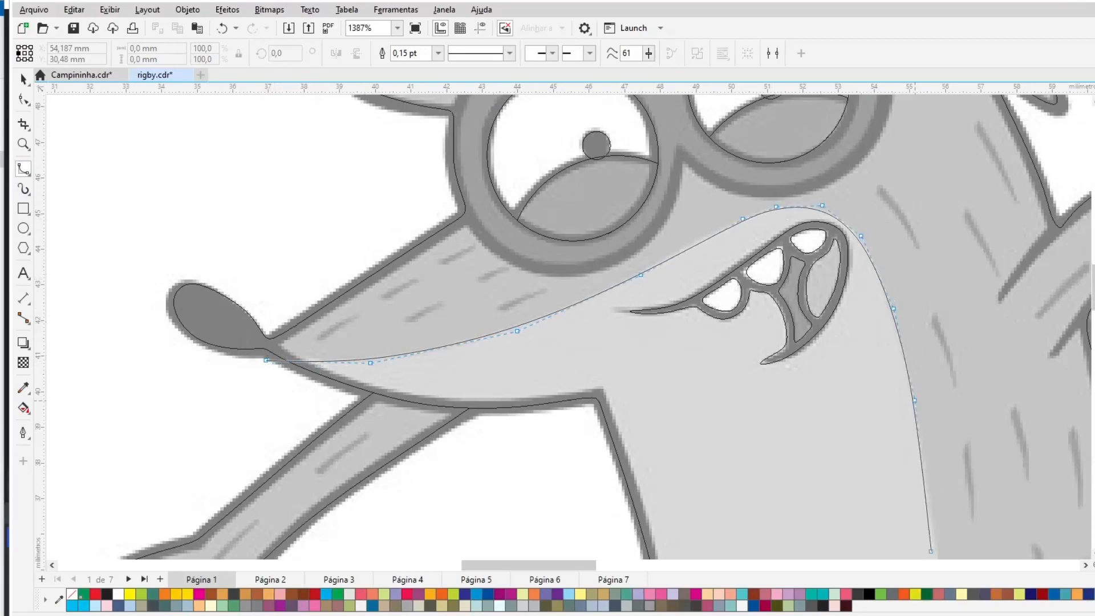
{"action": "scroll", "coordinate": [938, 502], "scroll_direction": "down", "scroll_amount": 2}
{"action": "left_click", "coordinate": [940, 470]}
{"action": "scroll", "coordinate": [950, 485], "scroll_direction": "down", "scroll_amount": 3}
{"action": "left_click", "coordinate": [947, 334]}
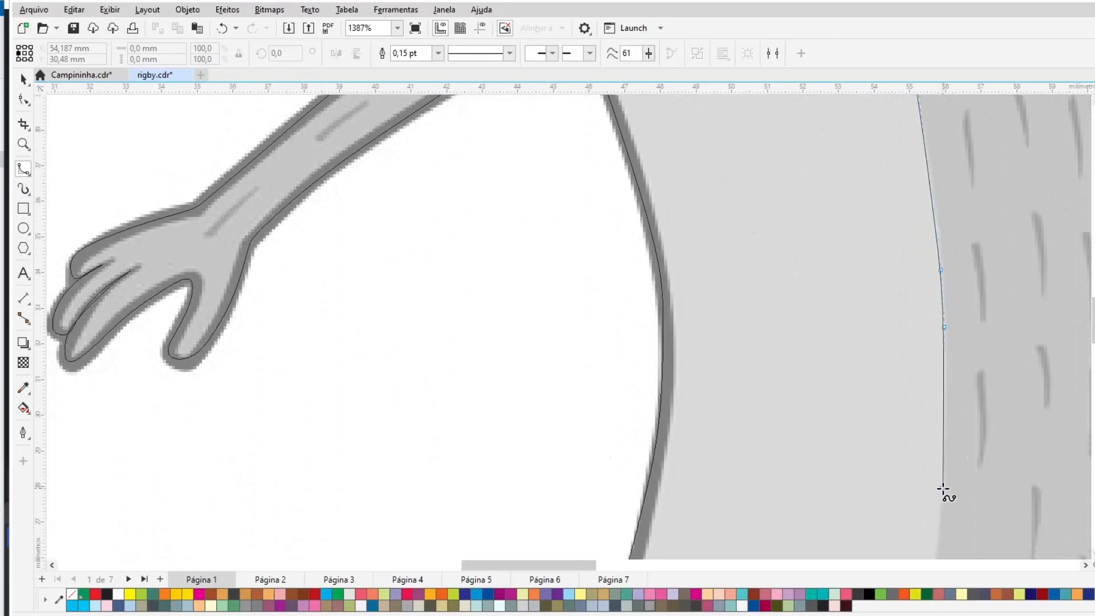
{"action": "left_click", "coordinate": [944, 488]}
{"action": "scroll", "coordinate": [944, 488], "scroll_direction": "down", "scroll_amount": 4}
{"action": "left_click", "coordinate": [935, 363]}
{"action": "left_click", "coordinate": [913, 441]}
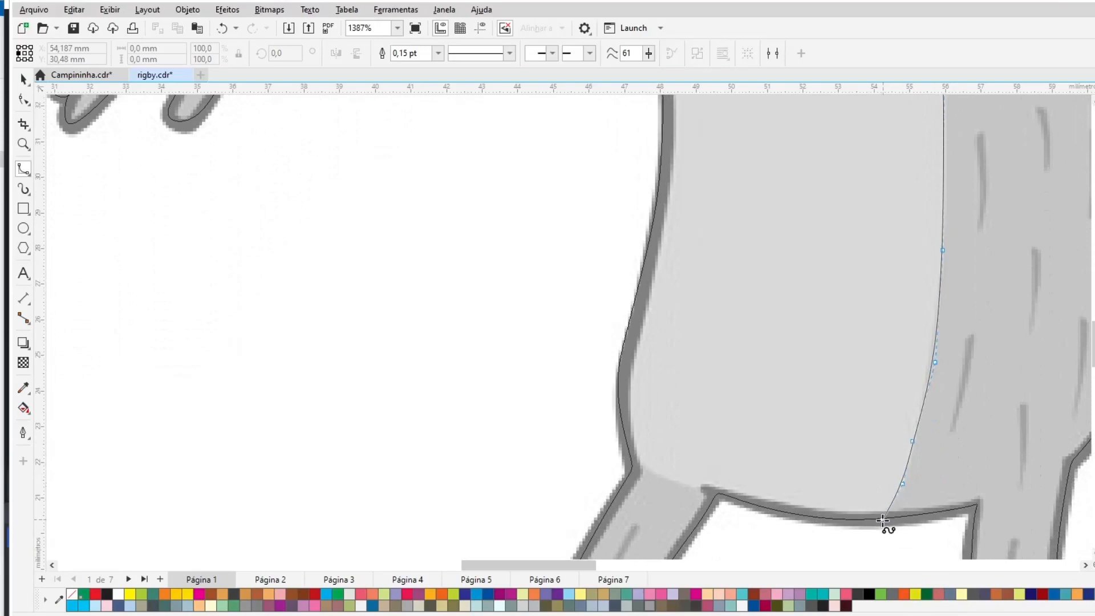
{"action": "left_click", "coordinate": [851, 547]}
{"action": "left_click", "coordinate": [722, 496]}
{"action": "left_click", "coordinate": [638, 470]}
{"action": "left_click", "coordinate": [553, 433]}
{"action": "left_click", "coordinate": [485, 260]}
{"action": "scroll", "coordinate": [414, 6], "scroll_direction": "up", "scroll_amount": 3}
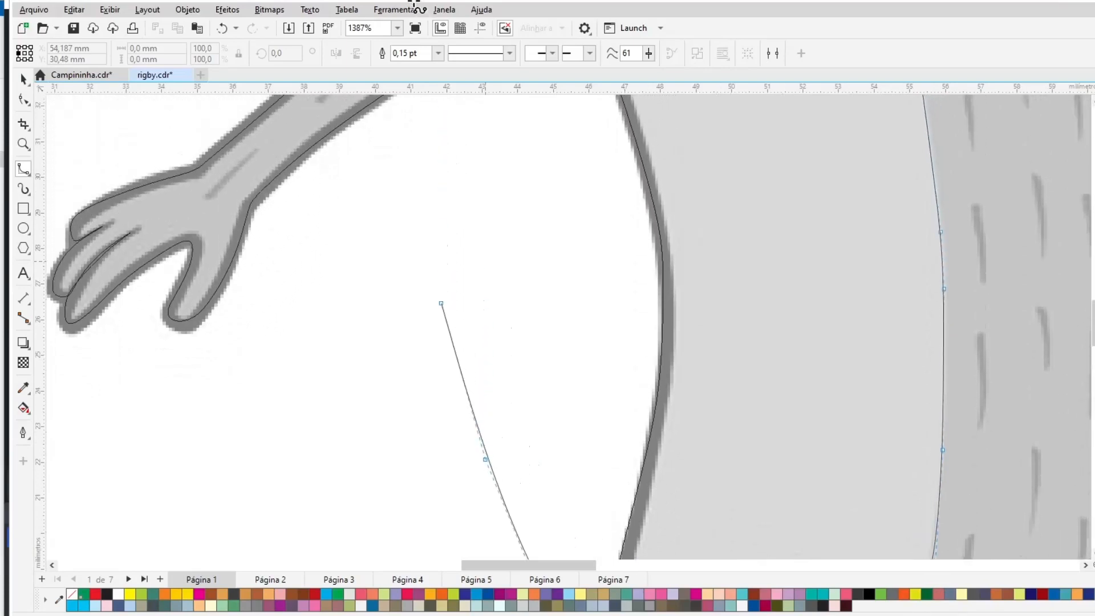
{"action": "scroll", "coordinate": [415, 5], "scroll_direction": "up", "scroll_amount": 2}
{"action": "left_click", "coordinate": [460, 243]}
{"action": "left_click", "coordinate": [288, 135]}
- Intersect the chest shape with the body outline and delete the excess shape
{"action": "left_click", "coordinate": [23, 80]}
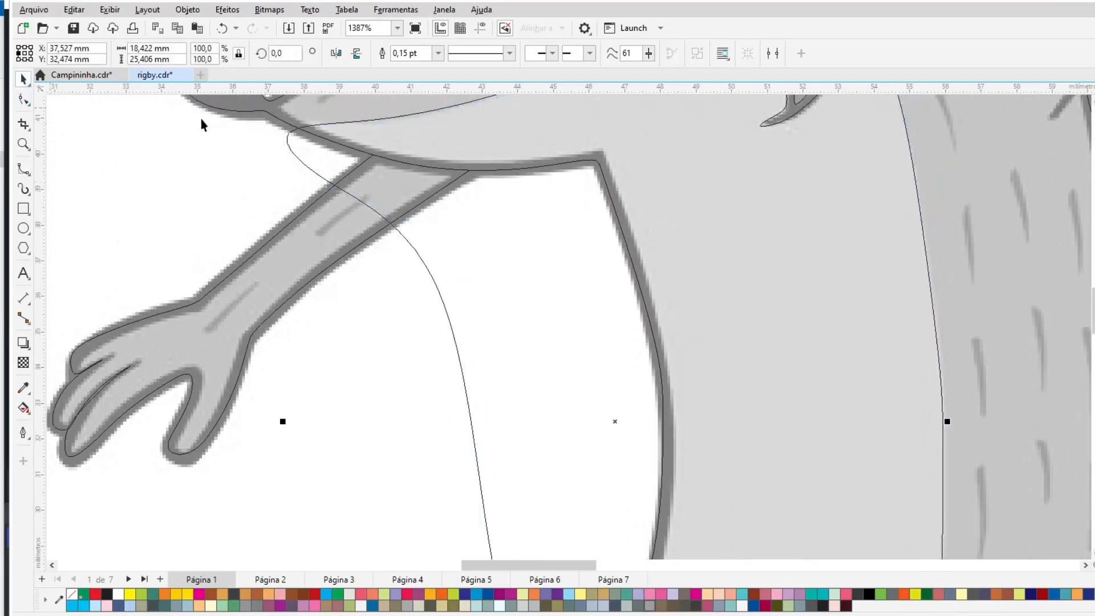
{"action": "left_click", "coordinate": [228, 111], "text": "shift"}
{"action": "left_click", "coordinate": [452, 54]}
{"action": "left_click", "coordinate": [300, 160]}
{"action": "key", "text": "Delete"}
- Draw a circle about 5.8 mm across over the left glasses lens
{"action": "key", "text": "F4"}
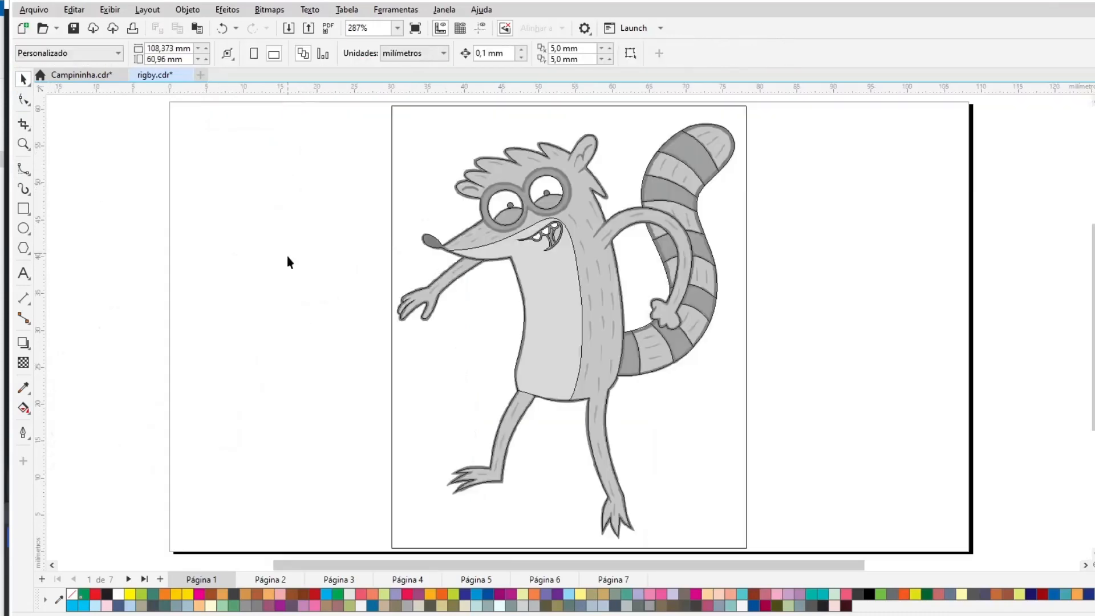
{"action": "left_click_drag", "start_coordinate": [519, 299], "coordinate": [584, 213]}
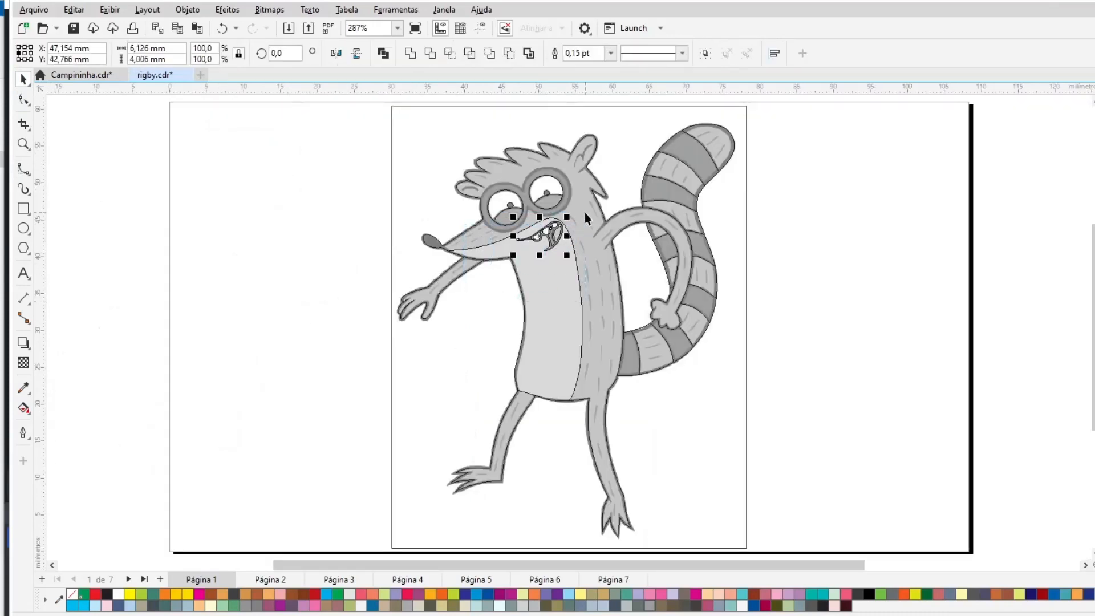
{"action": "key", "text": "Escape"}
{"action": "left_click", "coordinate": [24, 146]}
{"action": "left_click_drag", "start_coordinate": [436, 142], "coordinate": [597, 249]}
{"action": "key", "text": "F7"}
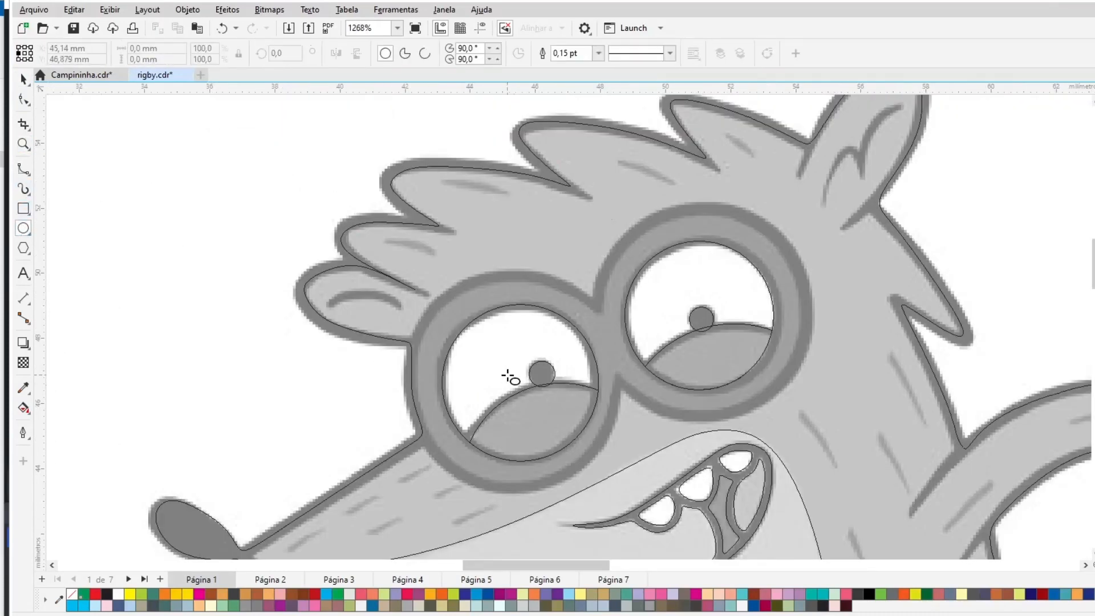
{"action": "left_click_drag", "start_coordinate": [508, 374], "coordinate": [441, 471]}
{"action": "left_click", "coordinate": [24, 80]}
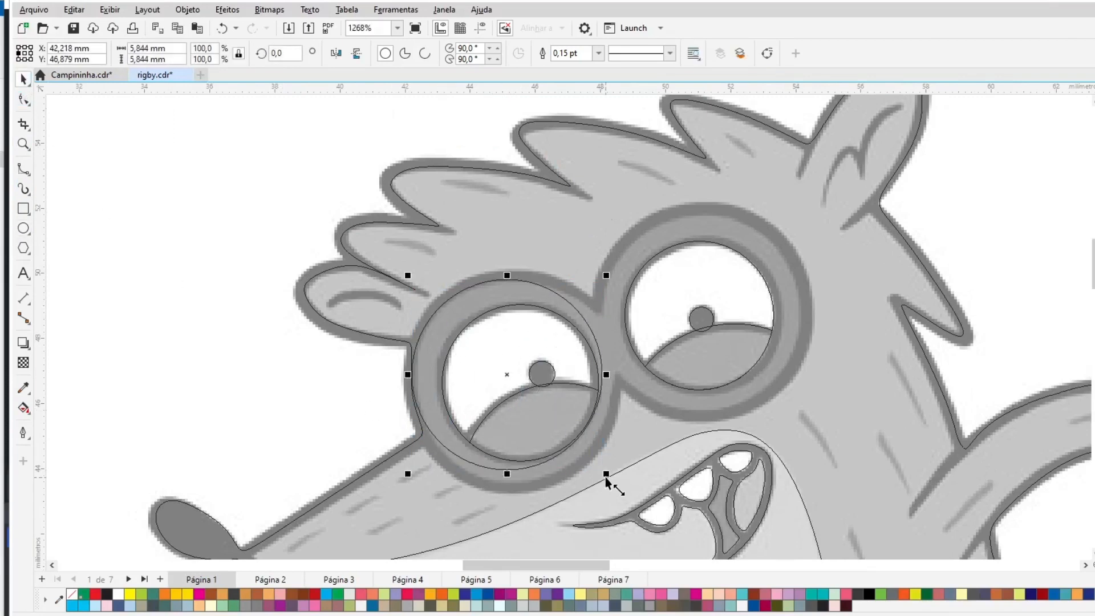
- Enlarge the circle to about 6.5 mm and place a copy over the right glasses lens
{"action": "left_click_drag", "start_coordinate": [606, 475], "coordinate": [623, 492]}
{"action": "left_click_drag", "start_coordinate": [408, 277], "coordinate": [406, 273]}
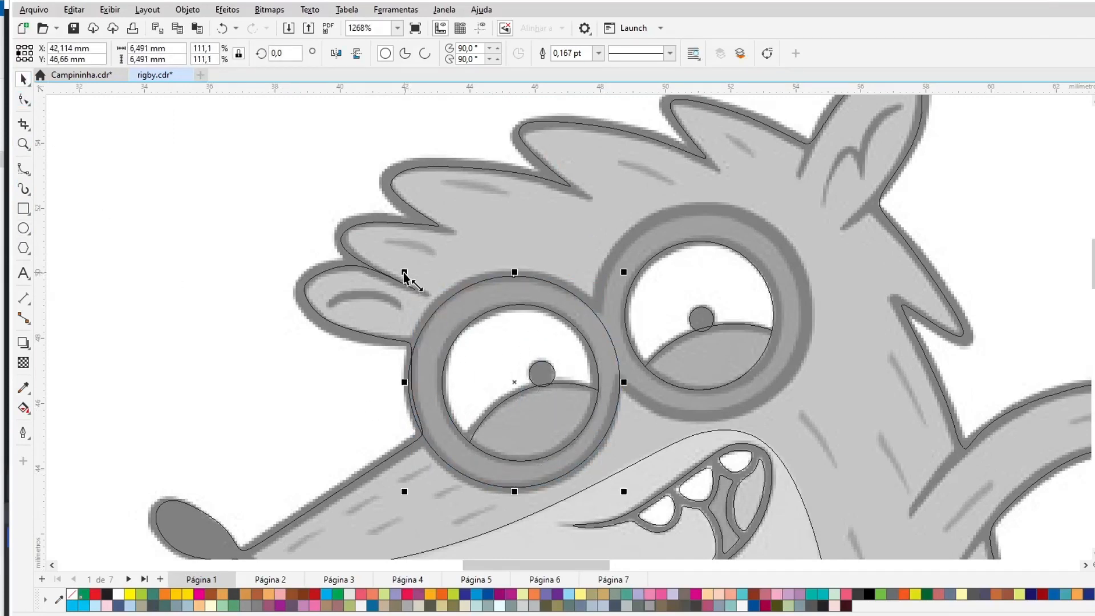
{"action": "left_click_drag", "start_coordinate": [516, 382], "coordinate": [703, 311]}
{"action": "right_click", "coordinate": [703, 311]}
{"action": "left_click", "coordinate": [561, 290], "text": "shift"}
{"action": "left_click", "coordinate": [208, 190]}
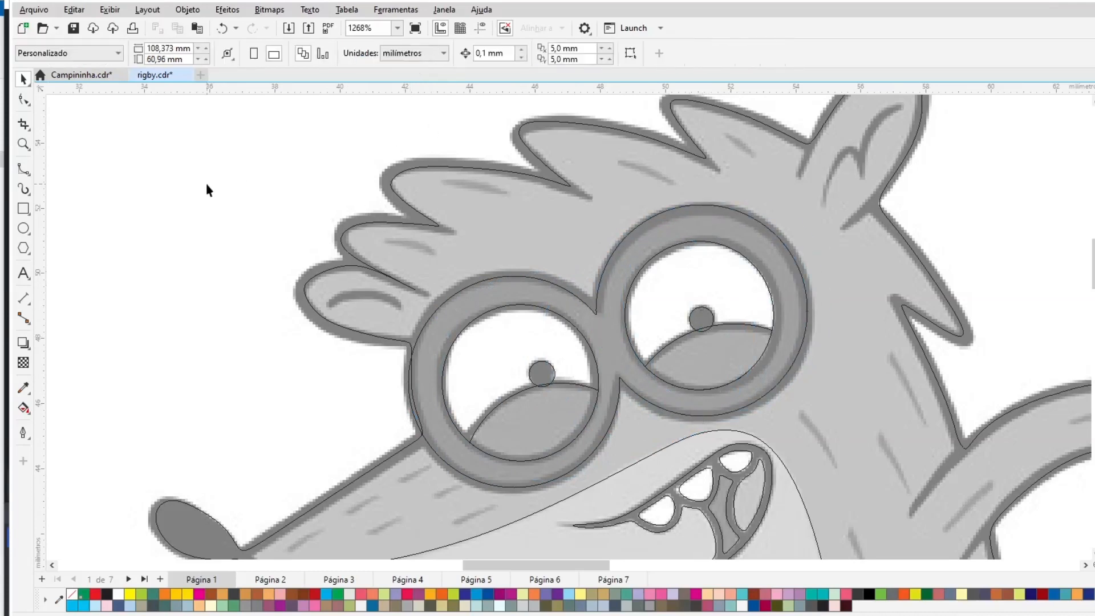
- Trace the short fur detail strokes on the head and ear as open B-splines
{"action": "left_click", "coordinate": [23, 170]}
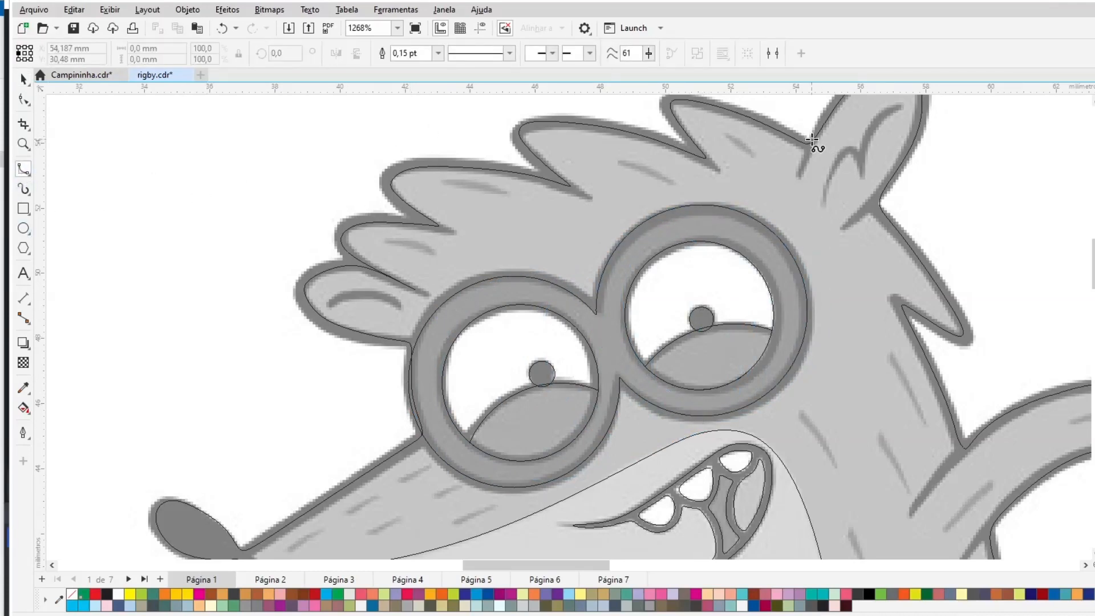
{"action": "left_click_drag", "start_coordinate": [821, 204], "coordinate": [832, 171]}
{"action": "left_click_drag", "start_coordinate": [729, 135], "coordinate": [749, 149]}
{"action": "left_click_drag", "start_coordinate": [503, 191], "coordinate": [445, 181]}
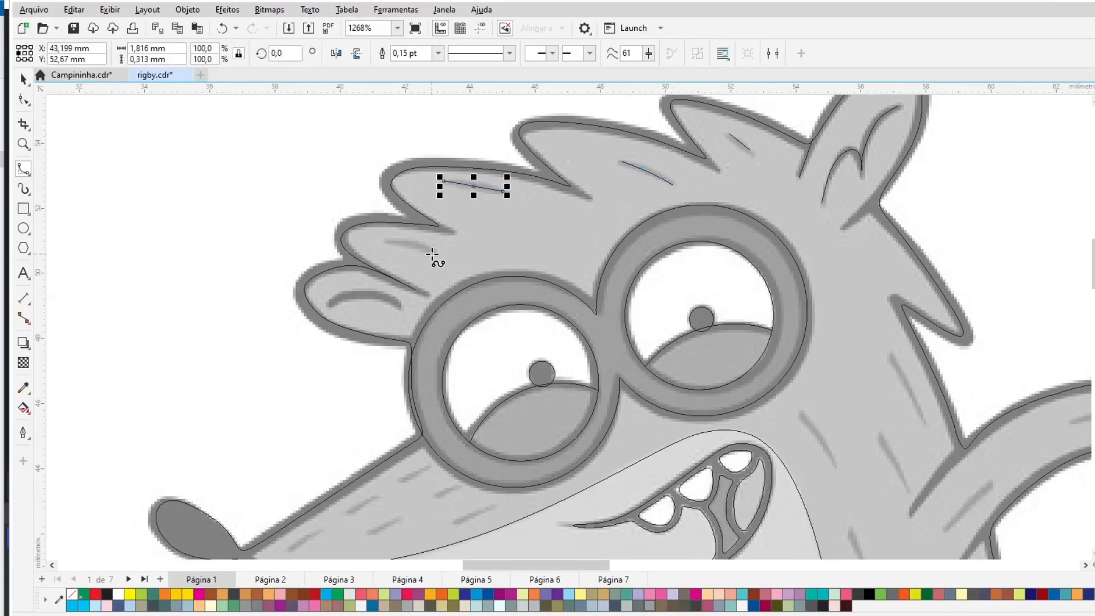
{"action": "left_click_drag", "start_coordinate": [432, 252], "coordinate": [389, 242]}
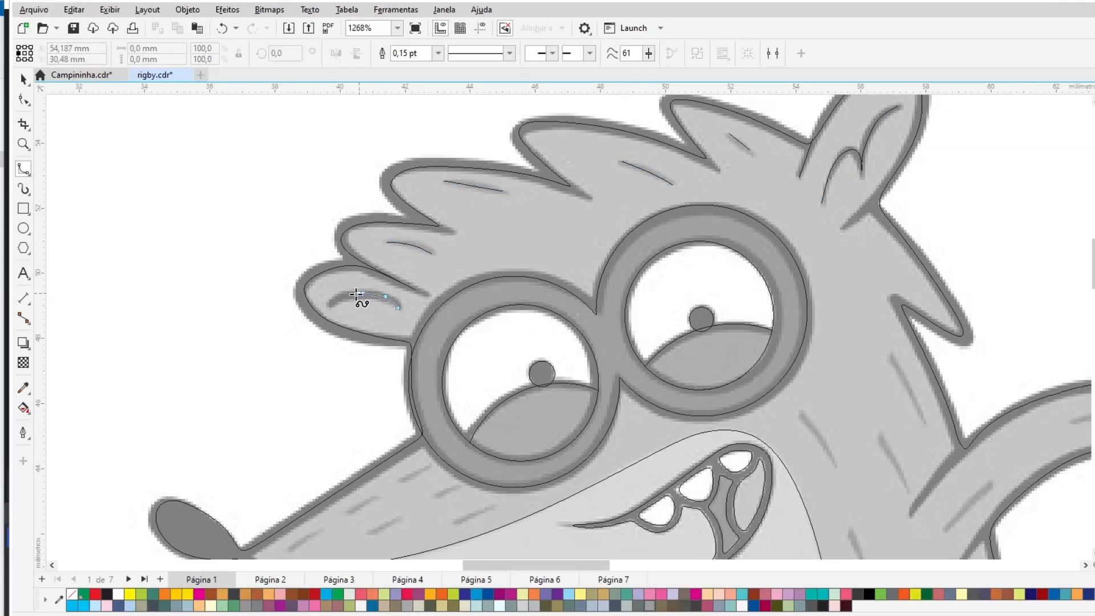
{"action": "left_click_drag", "start_coordinate": [329, 306], "coordinate": [328, 306]}
{"action": "scroll", "coordinate": [392, 538], "scroll_direction": "down", "scroll_amount": 3}
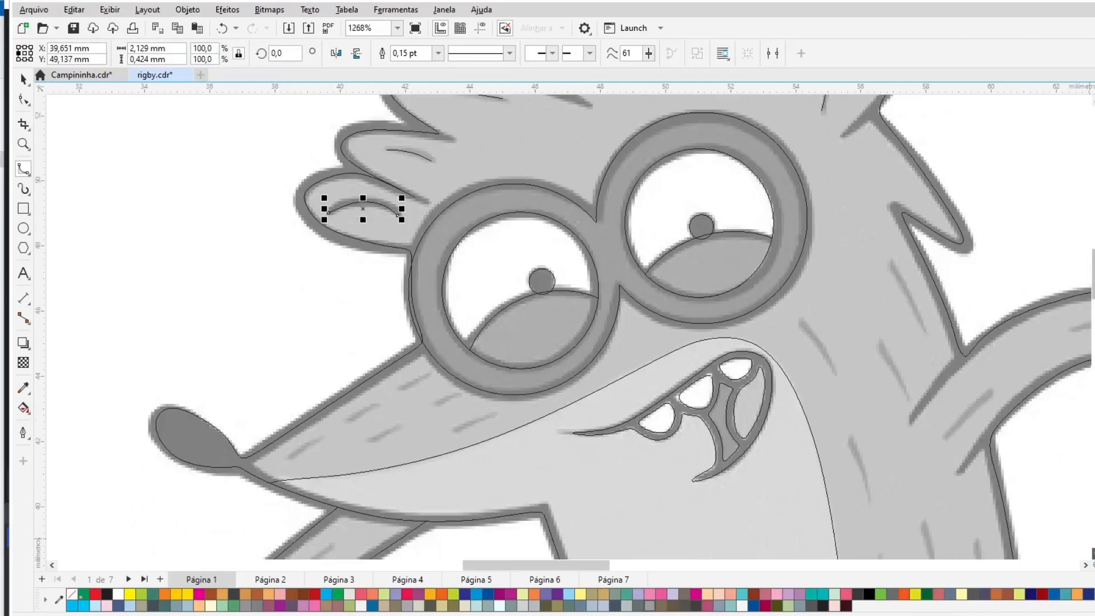
- Trace short fur strokes on the snout as open B-splines
{"action": "left_click", "coordinate": [28, 174]}
{"action": "left_click", "coordinate": [67, 170]}
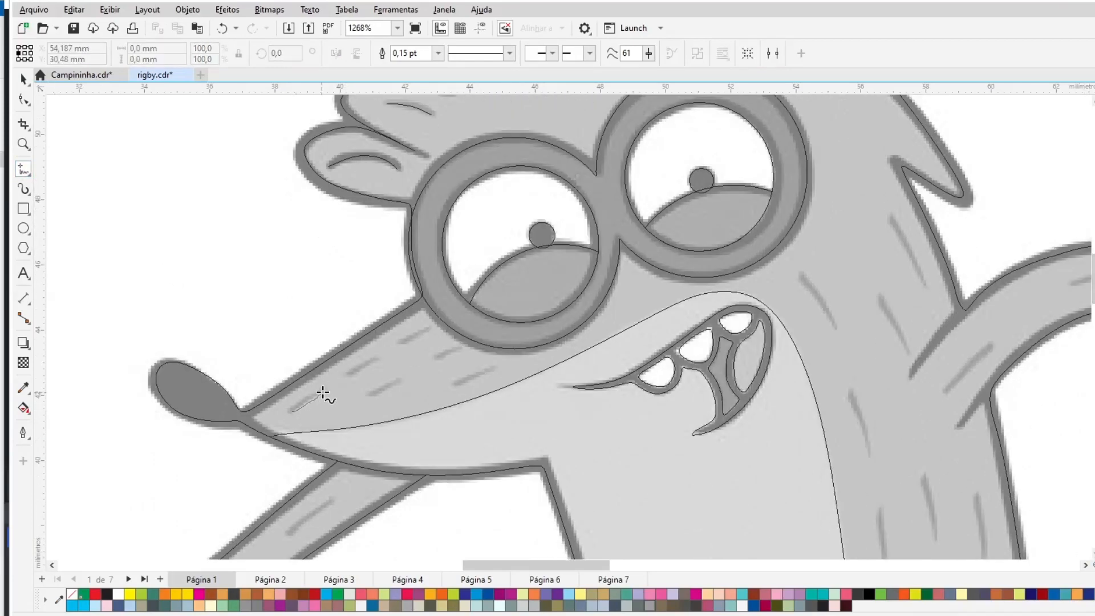
{"action": "left_click_drag", "start_coordinate": [323, 394], "coordinate": [428, 329]}
{"action": "left_click_drag", "start_coordinate": [368, 394], "coordinate": [402, 379]}
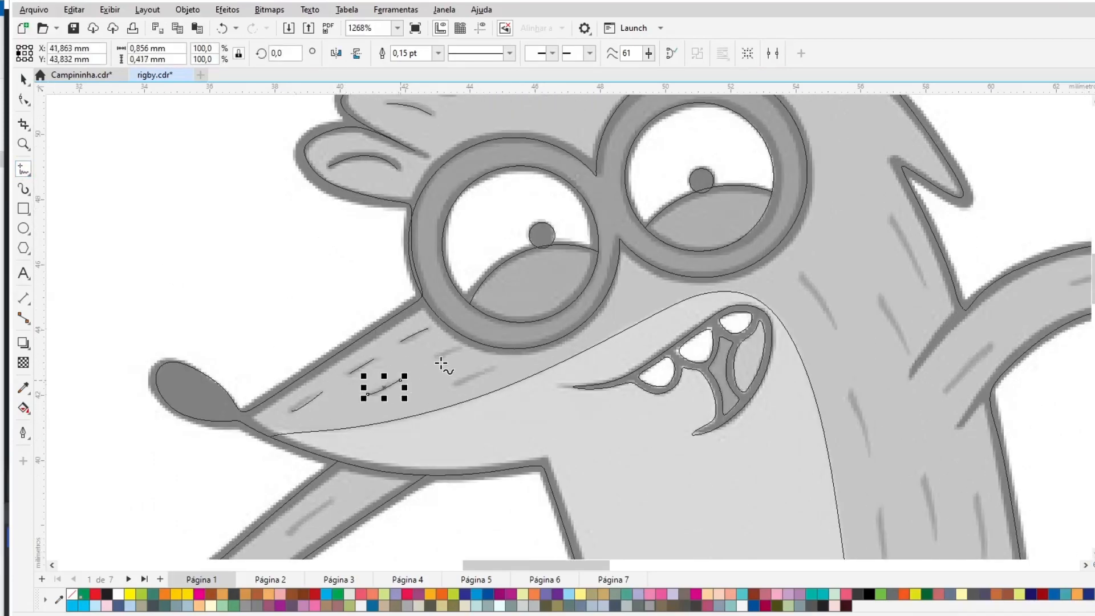
{"action": "left_click_drag", "start_coordinate": [462, 347], "coordinate": [461, 346]}
{"action": "left_click_drag", "start_coordinate": [457, 386], "coordinate": [495, 367]}
- Trace a short fur stroke on the extended arm near the hand
{"action": "left_click_drag", "start_coordinate": [549, 565], "coordinate": [527, 565]}
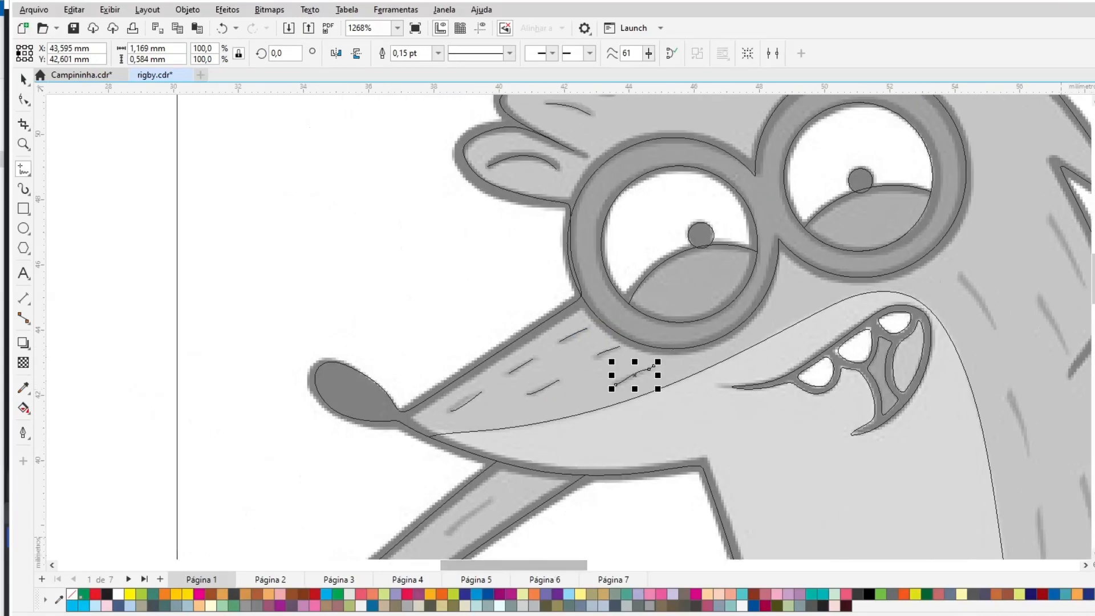
{"action": "left_click_drag", "start_coordinate": [1094, 284], "coordinate": [1094, 303]}
{"action": "left_click_drag", "start_coordinate": [454, 354], "coordinate": [450, 358]}
{"action": "left_click_drag", "start_coordinate": [392, 405], "coordinate": [344, 446]}
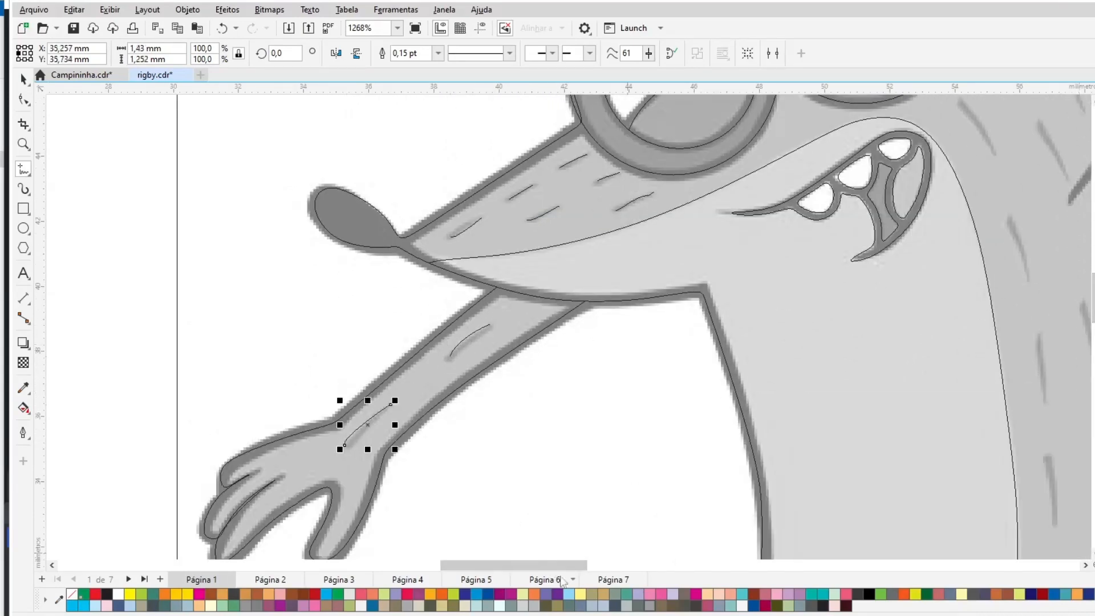
- Trace fur strokes on the neck and upper chest as open B-splines
{"action": "left_click_drag", "start_coordinate": [560, 566], "coordinate": [636, 565]}
{"action": "left_click", "coordinate": [1094, 100]}
{"action": "left_click", "coordinate": [1094, 101]}
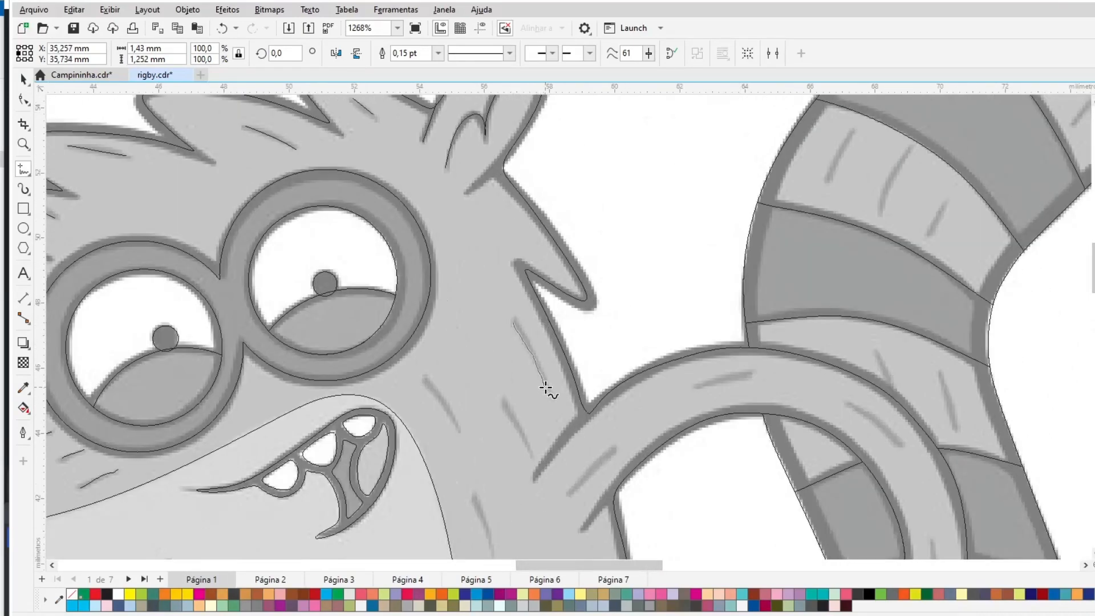
{"action": "left_click_drag", "start_coordinate": [546, 388], "coordinate": [546, 388]}
{"action": "left_click_drag", "start_coordinate": [501, 400], "coordinate": [530, 451]}
{"action": "mouse_move", "coordinate": [427, 380]}
{"action": "left_mouse_down"}
{"action": "mouse_move", "coordinate": [443, 398]}
{"action": "mouse_move", "coordinate": [455, 427]}
{"action": "left_mouse_up"}
{"action": "left_click", "coordinate": [1094, 554]}
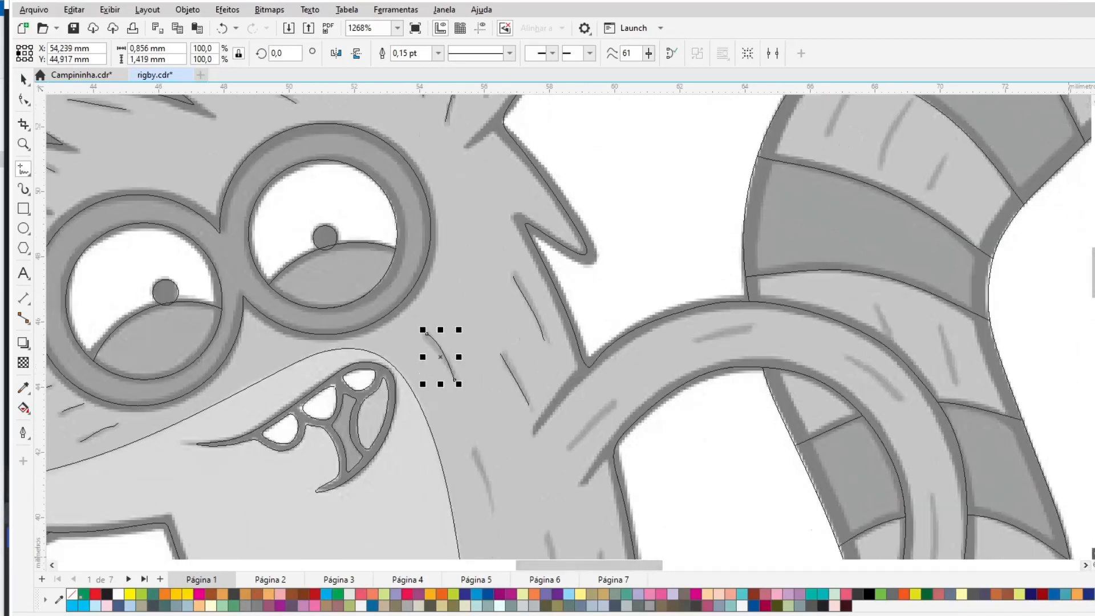
{"action": "left_click", "coordinate": [1093, 553]}
{"action": "left_click_drag", "start_coordinate": [487, 312], "coordinate": [489, 323]}
{"action": "left_click_drag", "start_coordinate": [549, 348], "coordinate": [559, 409]}
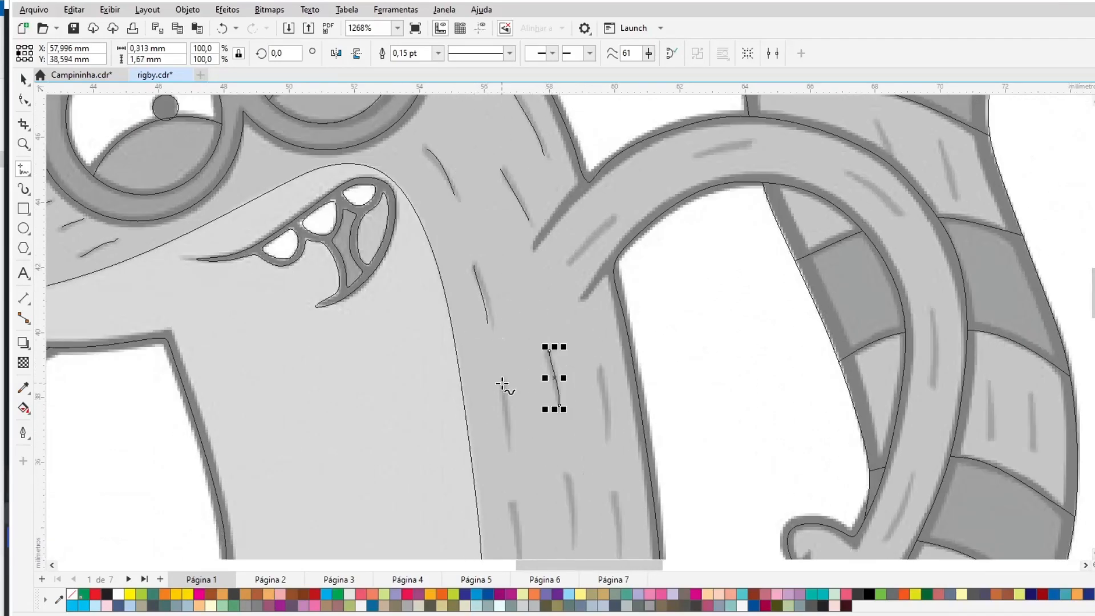
- Trace fur strokes along the body side and at the base of the raised arm
{"action": "left_click_drag", "start_coordinate": [503, 384], "coordinate": [509, 444]}
{"action": "left_click_drag", "start_coordinate": [598, 369], "coordinate": [607, 438]}
{"action": "left_click_drag", "start_coordinate": [612, 221], "coordinate": [585, 182]}
{"action": "left_click_drag", "start_coordinate": [617, 260], "coordinate": [616, 258]}
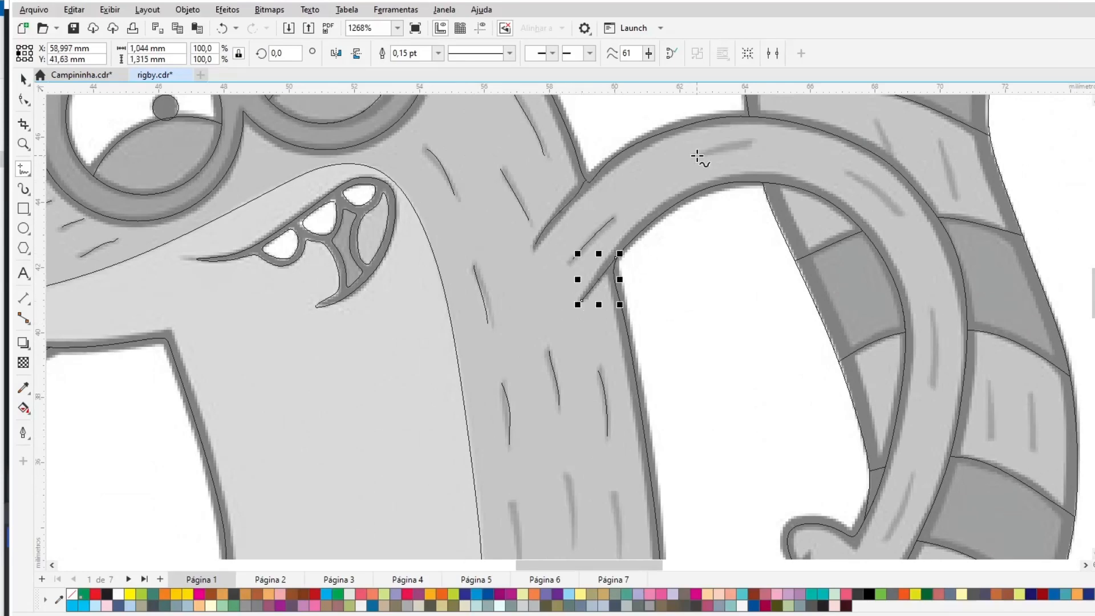
- Trace fur strokes along the raised arm
{"action": "left_click_drag", "start_coordinate": [697, 155], "coordinate": [751, 142]}
{"action": "left_click_drag", "start_coordinate": [899, 217], "coordinate": [901, 219]}
{"action": "left_click_drag", "start_coordinate": [935, 313], "coordinate": [939, 384]}
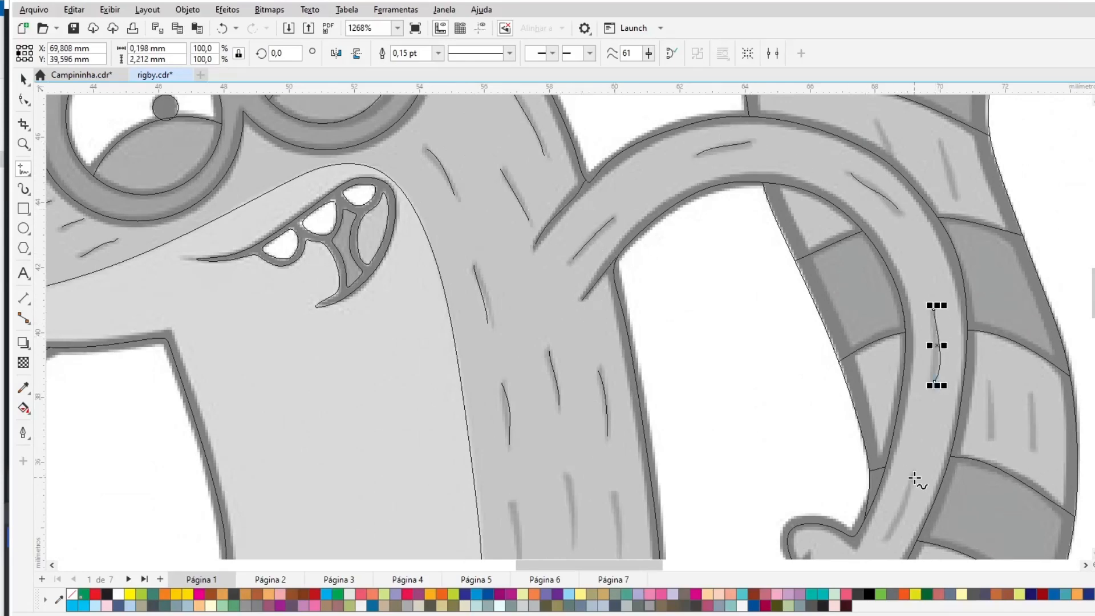
{"action": "left_click_drag", "start_coordinate": [912, 474], "coordinate": [890, 540]}
- Trace three fur strokes on the body side and delete them again
{"action": "scroll", "coordinate": [890, 540], "scroll_direction": "down", "scroll_amount": 1}
{"action": "scroll", "coordinate": [564, 326], "scroll_direction": "down", "scroll_amount": 3}
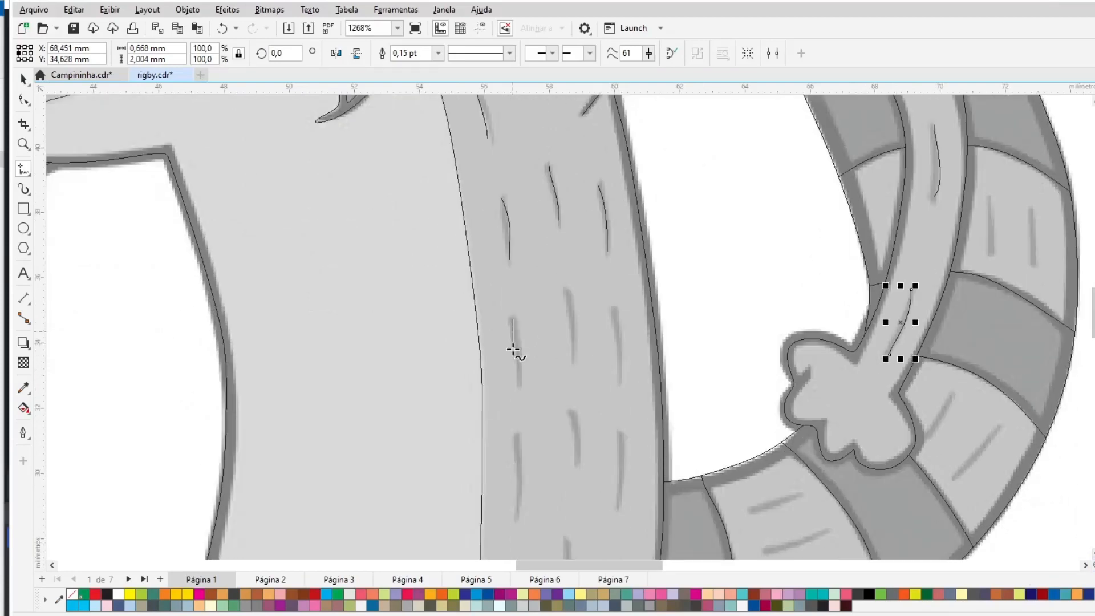
{"action": "left_click_drag", "start_coordinate": [513, 349], "coordinate": [516, 383]}
{"action": "left_click_drag", "start_coordinate": [562, 285], "coordinate": [563, 360]}
{"action": "left_click_drag", "start_coordinate": [615, 313], "coordinate": [626, 381]}
{"action": "key", "text": "Delete"}
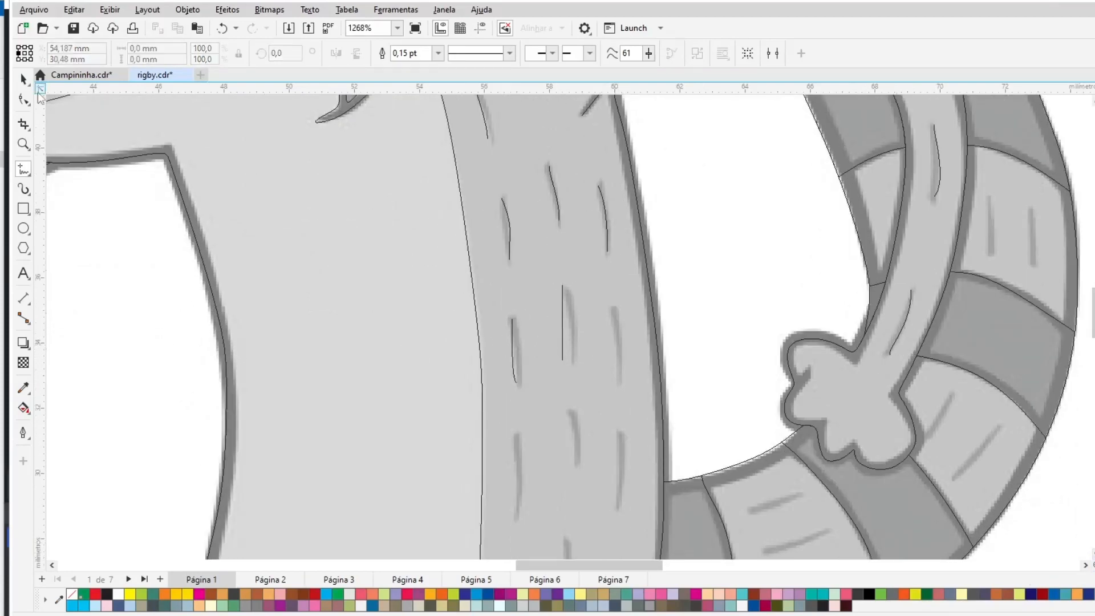
{"action": "left_click", "coordinate": [23, 79]}
{"action": "left_click", "coordinate": [511, 336]}
{"action": "key", "text": "Delete"}
{"action": "left_click", "coordinate": [563, 311]}
{"action": "key", "text": "Delete"}
- Retrace the fur strokes down the body side with the B-spline tool
{"action": "left_click", "coordinate": [29, 172]}
{"action": "left_click", "coordinate": [68, 229]}
{"action": "left_click_drag", "start_coordinate": [521, 383], "coordinate": [521, 384]}
{"action": "left_click_drag", "start_coordinate": [569, 290], "coordinate": [573, 355]}
{"action": "left_click_drag", "start_coordinate": [616, 307], "coordinate": [619, 386]}
{"action": "scroll", "coordinate": [690, 536], "scroll_direction": "down", "scroll_amount": 3}
{"action": "left_click_drag", "start_coordinate": [621, 250], "coordinate": [619, 324]}
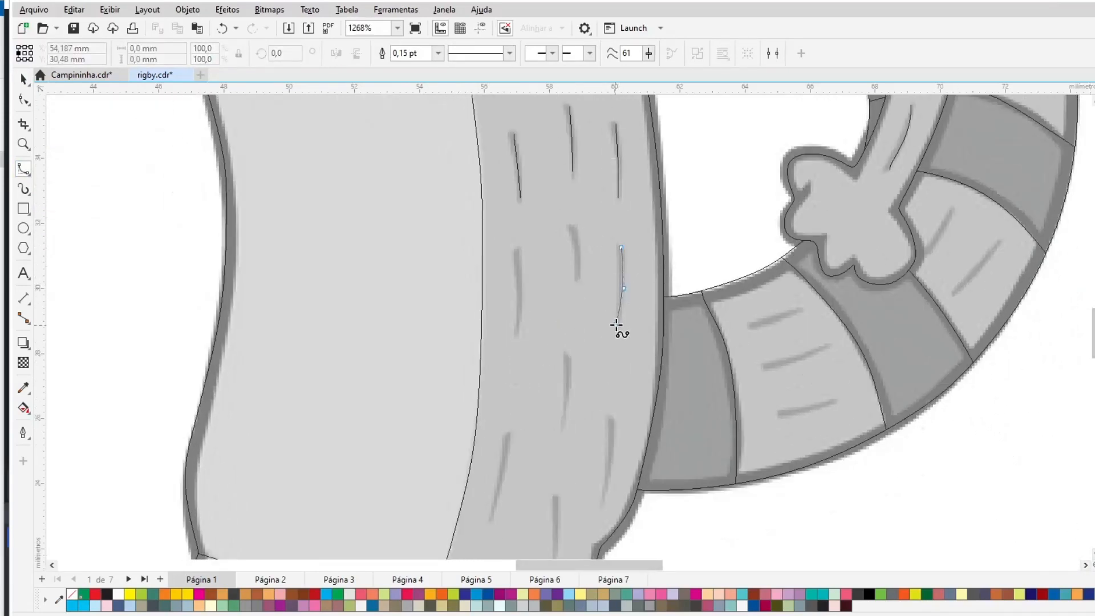
- Trace more fur strokes lower on the body side
{"action": "left_click_drag", "start_coordinate": [573, 227], "coordinate": [574, 280]}
{"action": "mouse_move", "coordinate": [517, 251]}
{"action": "left_mouse_down"}
{"action": "mouse_move", "coordinate": [516, 334]}
{"action": "mouse_move", "coordinate": [563, 425]}
{"action": "left_mouse_up"}
{"action": "left_click_drag", "start_coordinate": [507, 435], "coordinate": [489, 515]}
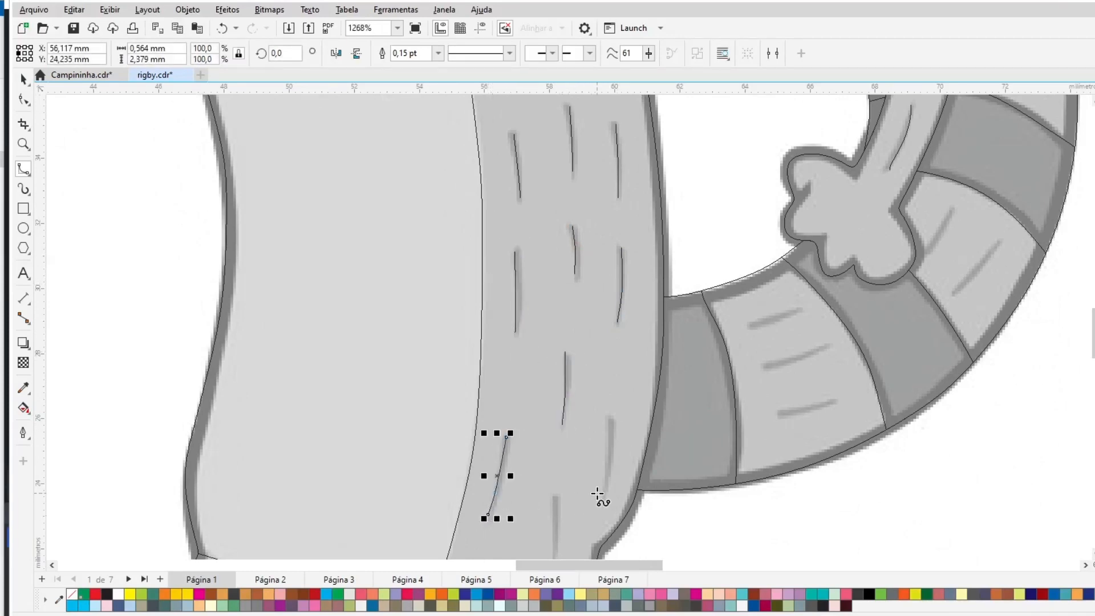
{"action": "left_click_drag", "start_coordinate": [604, 496], "coordinate": [611, 425]}
- Trace fur strokes along both upper legs
{"action": "scroll", "coordinate": [558, 128], "scroll_direction": "down", "scroll_amount": 6}
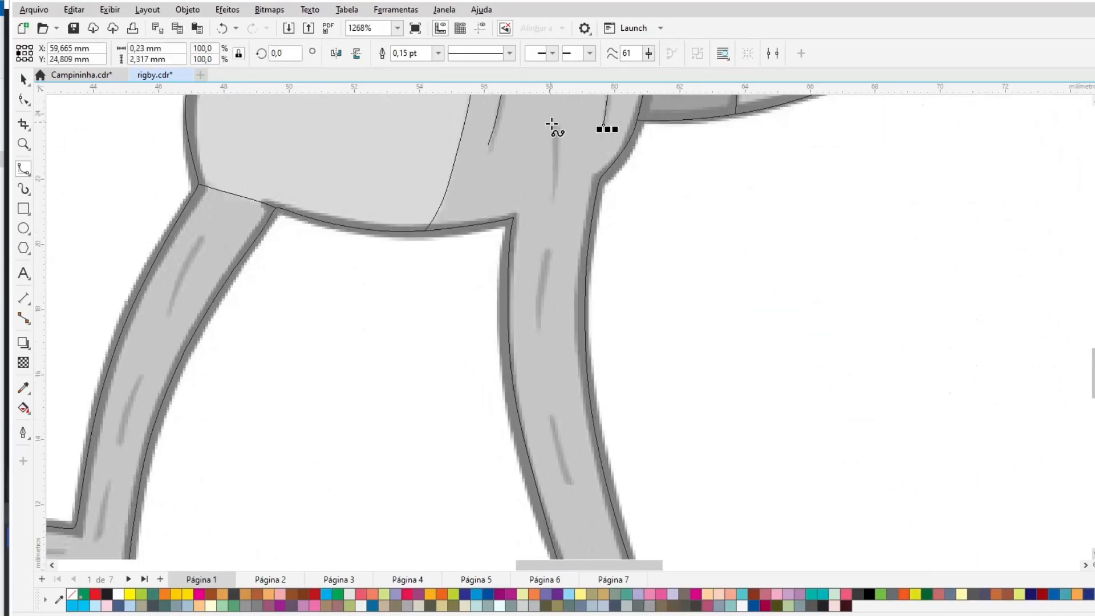
{"action": "left_click_drag", "start_coordinate": [554, 126], "coordinate": [554, 197]}
{"action": "left_click_drag", "start_coordinate": [547, 250], "coordinate": [540, 326]}
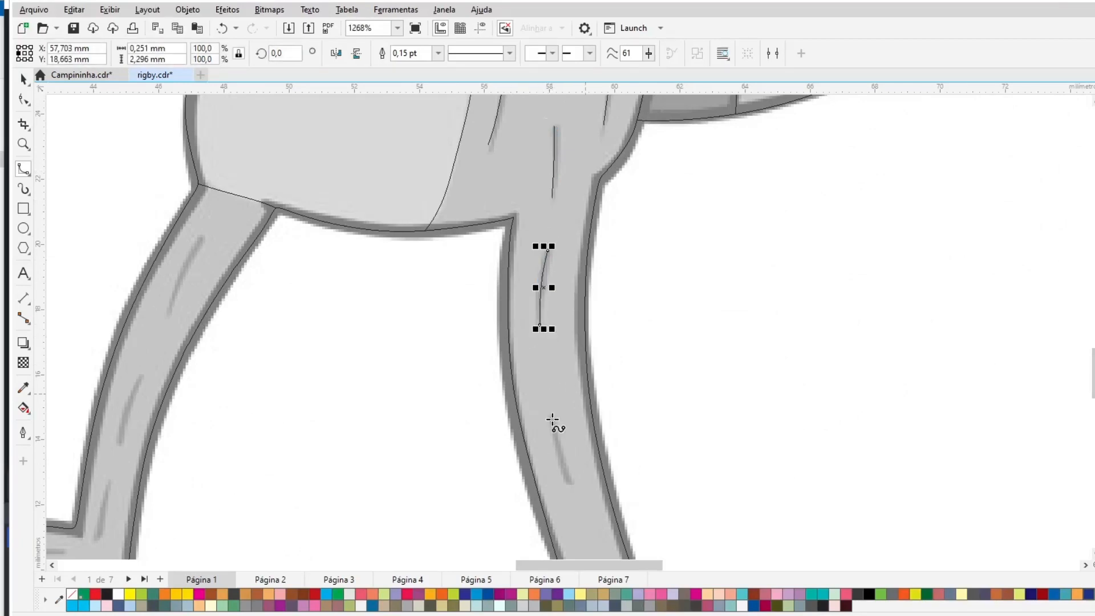
{"action": "left_click_drag", "start_coordinate": [552, 420], "coordinate": [569, 482]}
{"action": "left_click_drag", "start_coordinate": [199, 236], "coordinate": [171, 310]}
{"action": "left_click_drag", "start_coordinate": [142, 377], "coordinate": [117, 443]}
- Trace fur strokes on the left lower leg, left foot and right lower leg
{"action": "scroll", "coordinate": [354, 354], "scroll_direction": "left", "scroll_amount": 4}
{"action": "scroll", "coordinate": [355, 347], "scroll_direction": "down", "scroll_amount": 2}
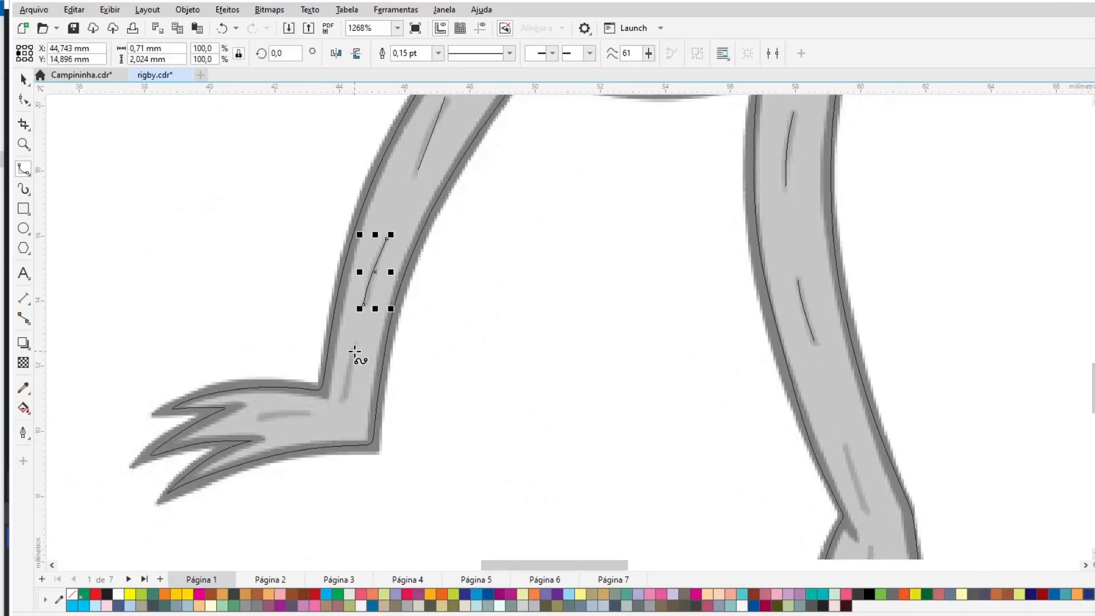
{"action": "left_click_drag", "start_coordinate": [354, 346], "coordinate": [340, 407]}
{"action": "left_click_drag", "start_coordinate": [263, 416], "coordinate": [253, 415]}
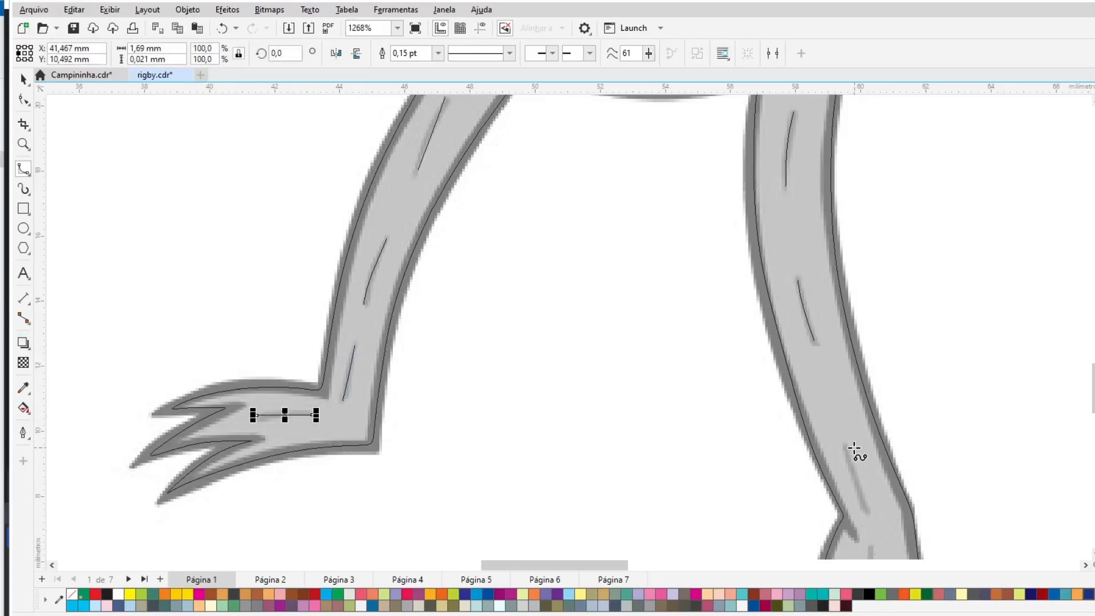
{"action": "left_click_drag", "start_coordinate": [847, 444], "coordinate": [866, 511]}
- Trace fur strokes above the right foot
{"action": "scroll", "coordinate": [931, 455], "scroll_direction": "down", "scroll_amount": 3}
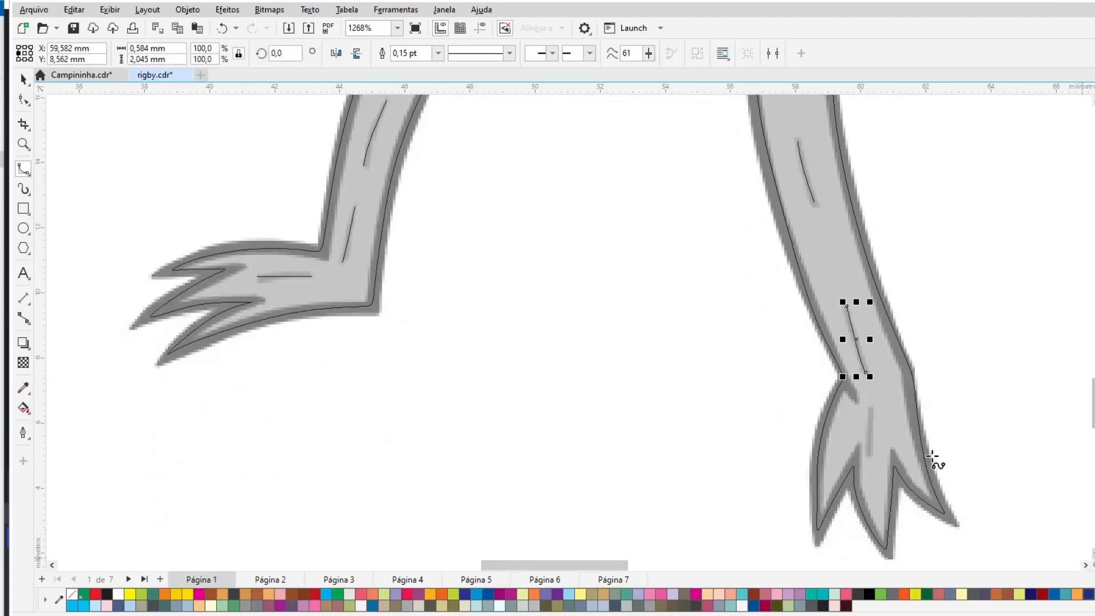
{"action": "mouse_move", "coordinate": [872, 407]}
{"action": "left_mouse_down"}
{"action": "mouse_move", "coordinate": [868, 454]}
{"action": "mouse_move", "coordinate": [843, 377]}
{"action": "left_mouse_up"}
{"action": "left_click", "coordinate": [868, 454]}
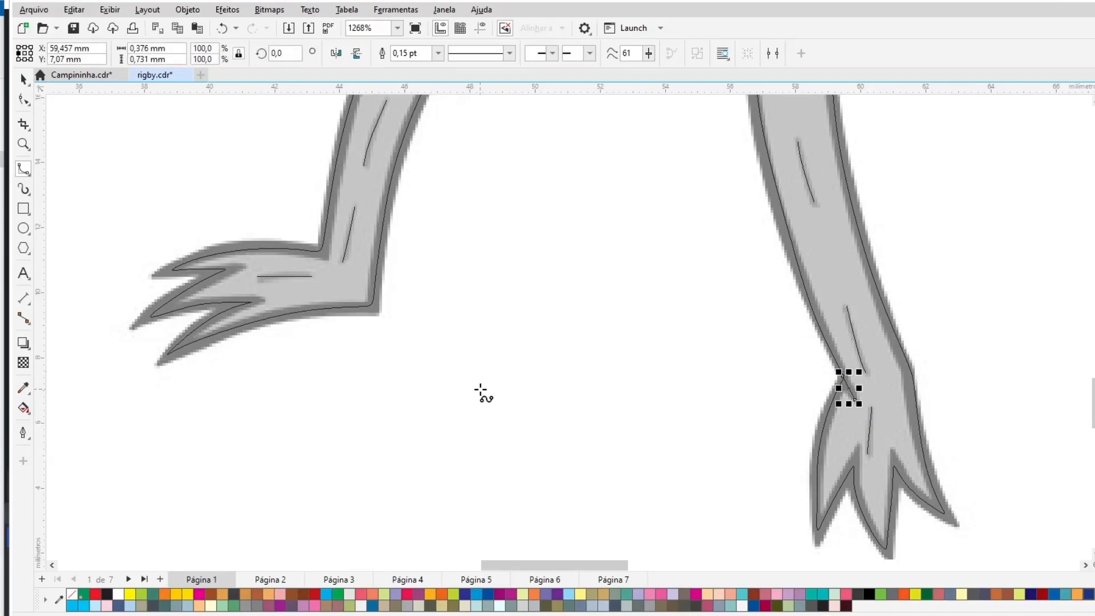
- Trace the fur strokes on the lower tail stripes as open B-splines
{"action": "key", "text": "shift+F4"}
{"action": "key", "text": "z"}
{"action": "left_click_drag", "start_coordinate": [717, 317], "coordinate": [769, 414]}
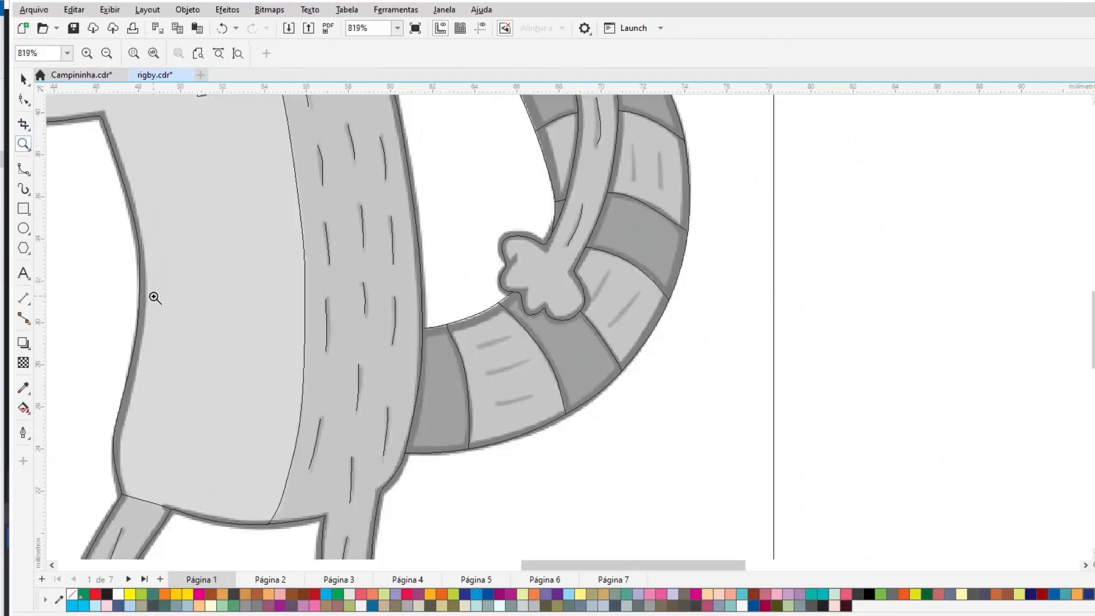
{"action": "left_click", "coordinate": [22, 79]}
{"action": "left_click", "coordinate": [476, 396]}
{"action": "left_click_drag", "start_coordinate": [374, 168], "coordinate": [769, 443]}
{"action": "key", "text": "z"}
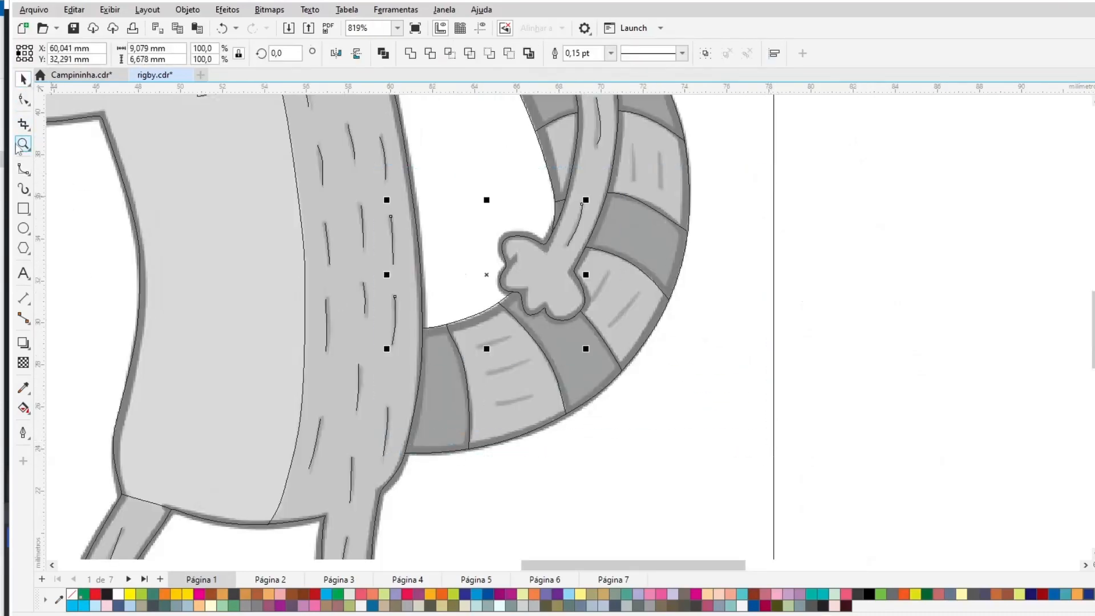
{"action": "left_click_drag", "start_coordinate": [733, 226], "coordinate": [338, 481]}
{"action": "left_click", "coordinate": [23, 170]}
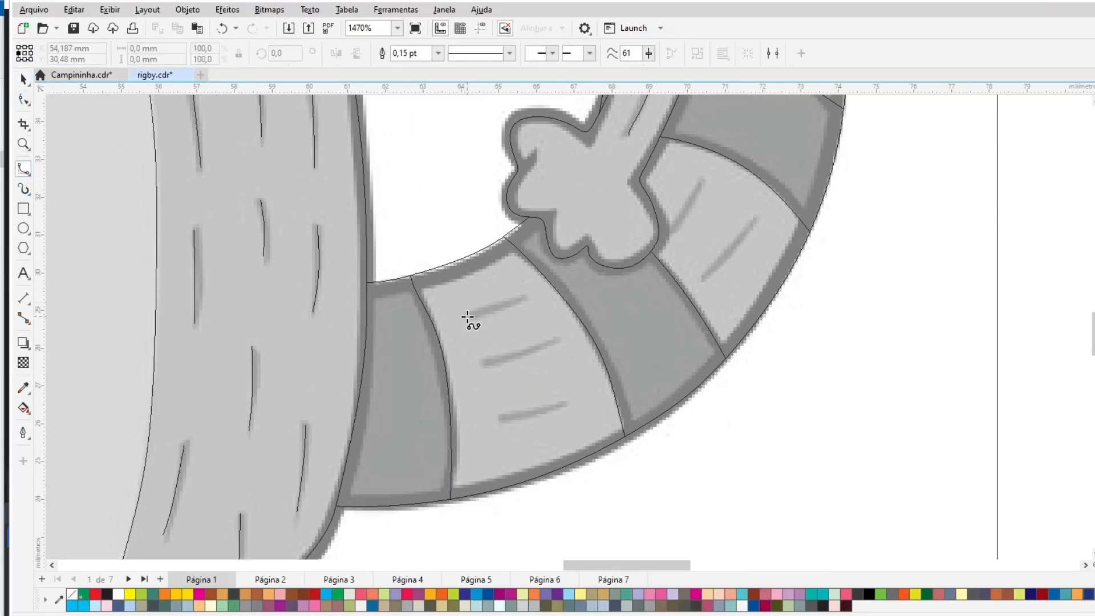
{"action": "left_click_drag", "start_coordinate": [530, 296], "coordinate": [529, 295]}
{"action": "left_click_drag", "start_coordinate": [482, 362], "coordinate": [561, 339]}
{"action": "left_click_drag", "start_coordinate": [565, 405], "coordinate": [496, 420]}
{"action": "left_click_drag", "start_coordinate": [707, 272], "coordinate": [755, 215]}
{"action": "mouse_move", "coordinate": [666, 230]}
{"action": "left_mouse_down"}
{"action": "mouse_move", "coordinate": [690, 215]}
{"action": "mouse_move", "coordinate": [703, 173]}
{"action": "left_mouse_up"}
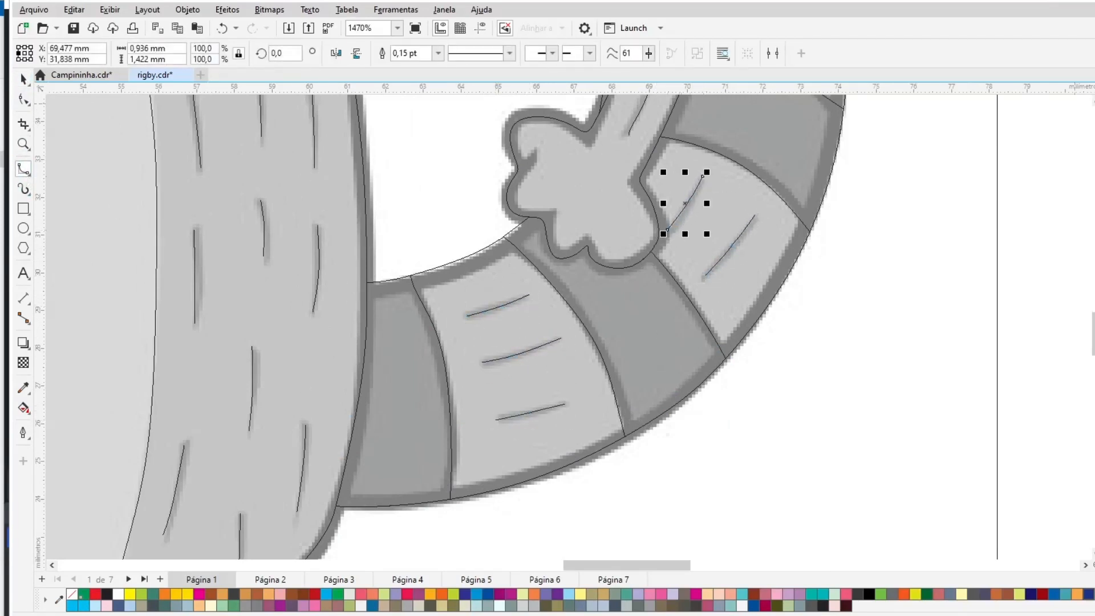
- Trace fur strokes on the middle tail stripes and the tail arc
{"action": "scroll", "coordinate": [703, 173], "scroll_direction": "up", "scroll_amount": 3}
{"action": "scroll", "coordinate": [795, 501], "scroll_direction": "up", "scroll_amount": 5}
{"action": "left_click_drag", "start_coordinate": [793, 494], "coordinate": [792, 429]}
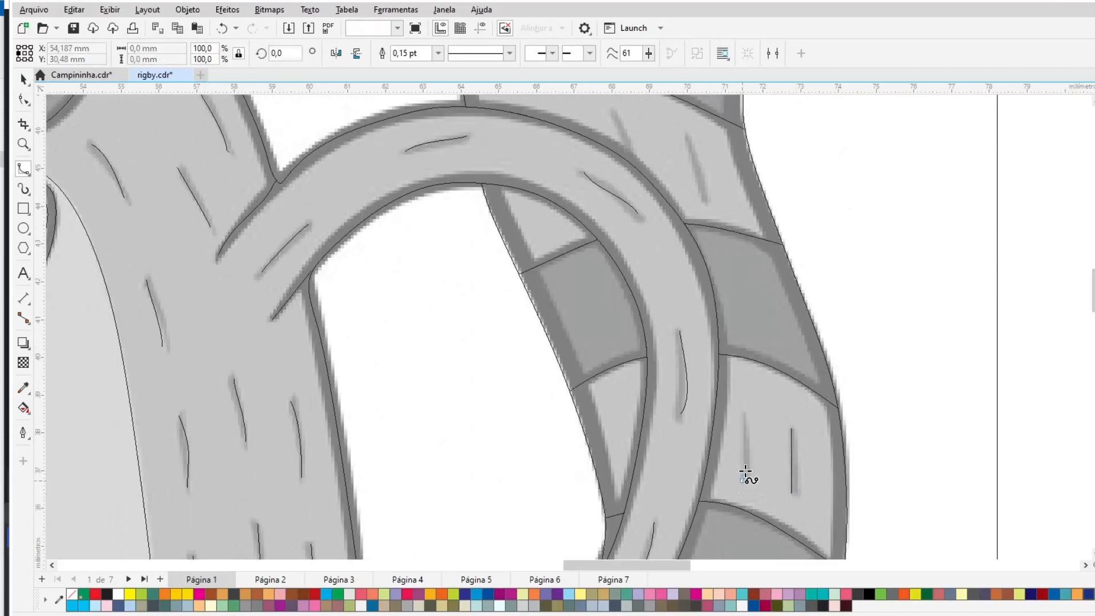
{"action": "left_click_drag", "start_coordinate": [743, 484], "coordinate": [746, 408]}
{"action": "scroll", "coordinate": [761, 386], "scroll_direction": "up", "scroll_amount": 5}
{"action": "left_click_drag", "start_coordinate": [690, 368], "coordinate": [706, 433]}
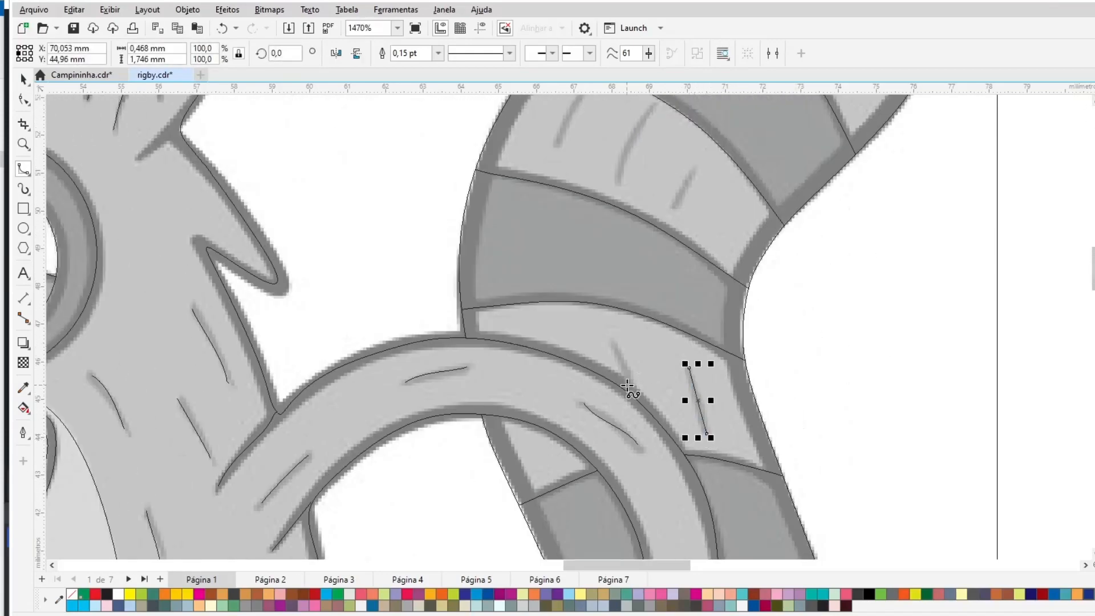
- Trace the remaining fur strokes on the tail arc and the tail tip stripes
{"action": "left_click_drag", "start_coordinate": [626, 385], "coordinate": [616, 341]}
{"action": "scroll", "coordinate": [700, 489], "scroll_direction": "up", "scroll_amount": 6}
{"action": "left_click_drag", "start_coordinate": [673, 484], "coordinate": [695, 441]}
{"action": "left_click_drag", "start_coordinate": [618, 460], "coordinate": [659, 383]}
{"action": "left_click_drag", "start_coordinate": [585, 365], "coordinate": [558, 423]}
{"action": "left_click_drag", "start_coordinate": [748, 251], "coordinate": [812, 227]}
{"action": "left_click_drag", "start_coordinate": [807, 294], "coordinate": [855, 252]}
{"action": "left_click_drag", "start_coordinate": [842, 357], "coordinate": [886, 292]}
- Show the whole page and switch the view to Enhanced display mode
{"action": "left_click", "coordinate": [25, 84]}
{"action": "left_click", "coordinate": [392, 215]}
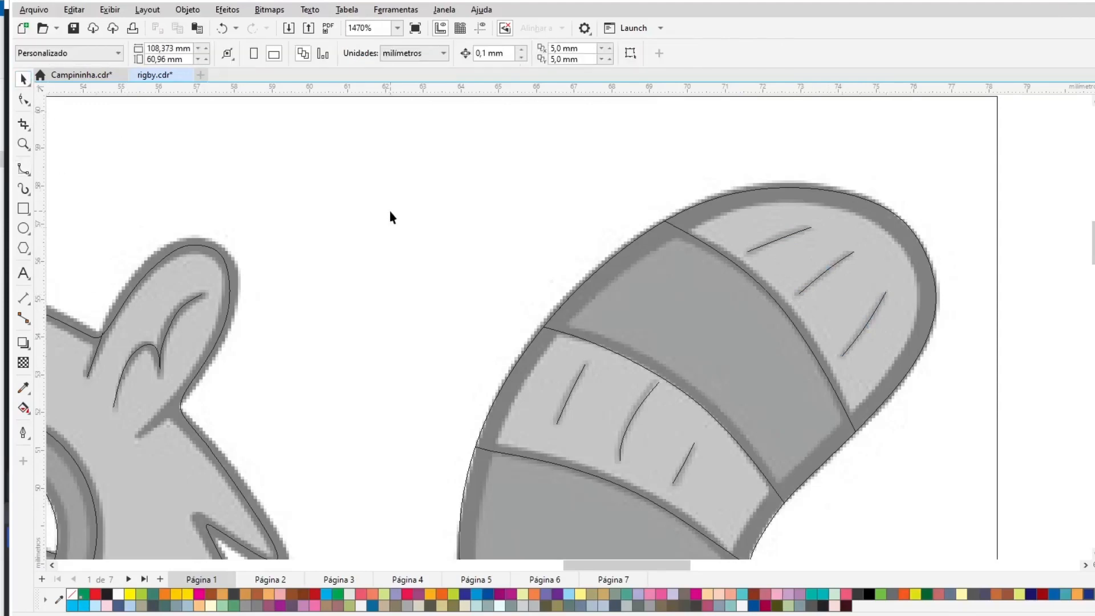
{"action": "key", "text": "shift+F4"}
{"action": "left_click", "coordinate": [110, 10]}
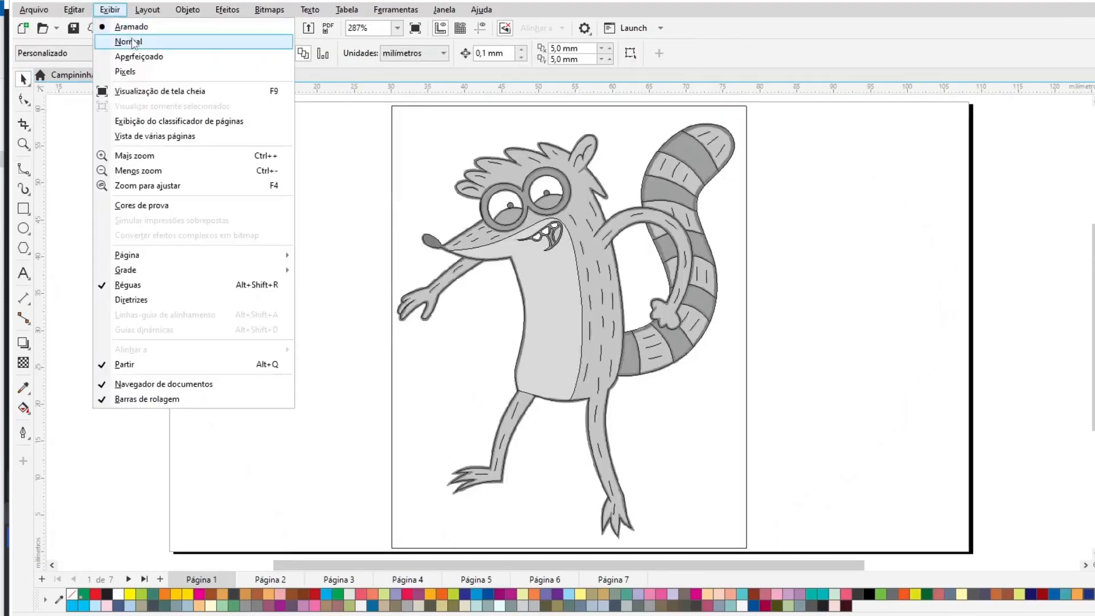
{"action": "left_click", "coordinate": [137, 60]}
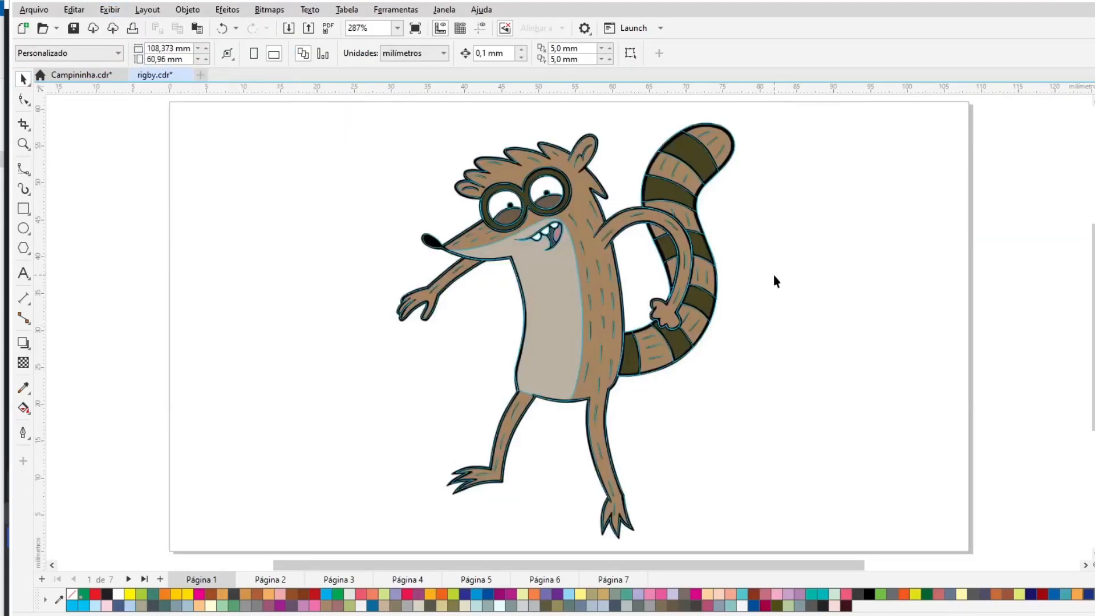
- Move the reference image beside the tracing so both are visible
{"action": "right_click", "coordinate": [703, 398]}
{"action": "left_click", "coordinate": [729, 427]}
{"action": "left_click_drag", "start_coordinate": [653, 467], "coordinate": [1011, 480]}
{"action": "key", "text": "ctrl+a"}
{"action": "left_click_drag", "start_coordinate": [819, 346], "coordinate": [679, 349]}
{"action": "left_click", "coordinate": [96, 311]}
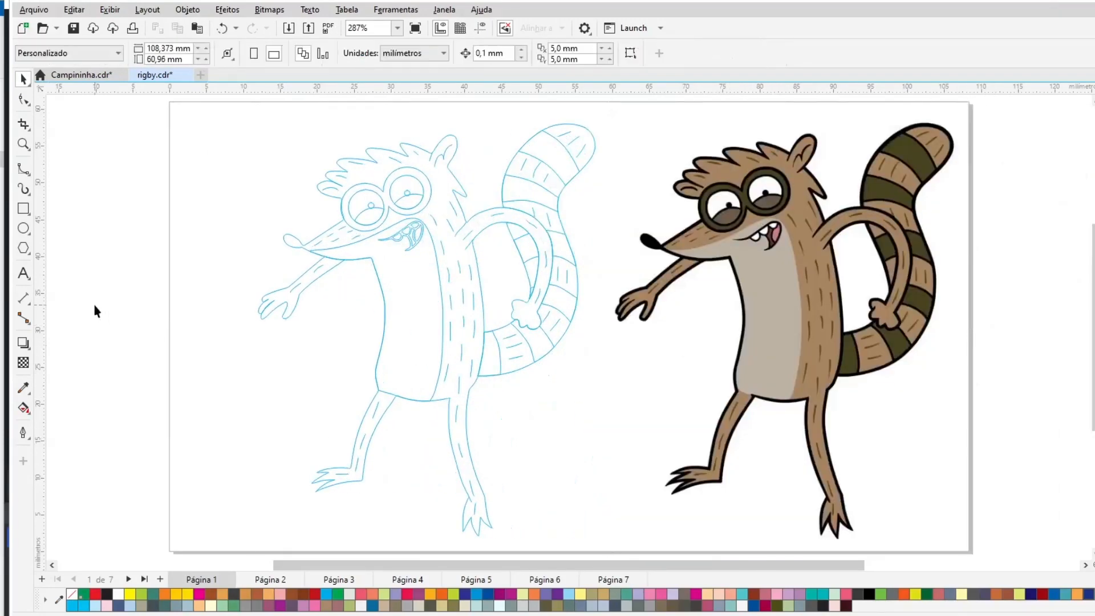
- Set the body outline's width to 1.5 pt
{"action": "left_click", "coordinate": [331, 234]}
{"action": "left_click", "coordinate": [438, 53]}
{"action": "left_click", "coordinate": [428, 128]}
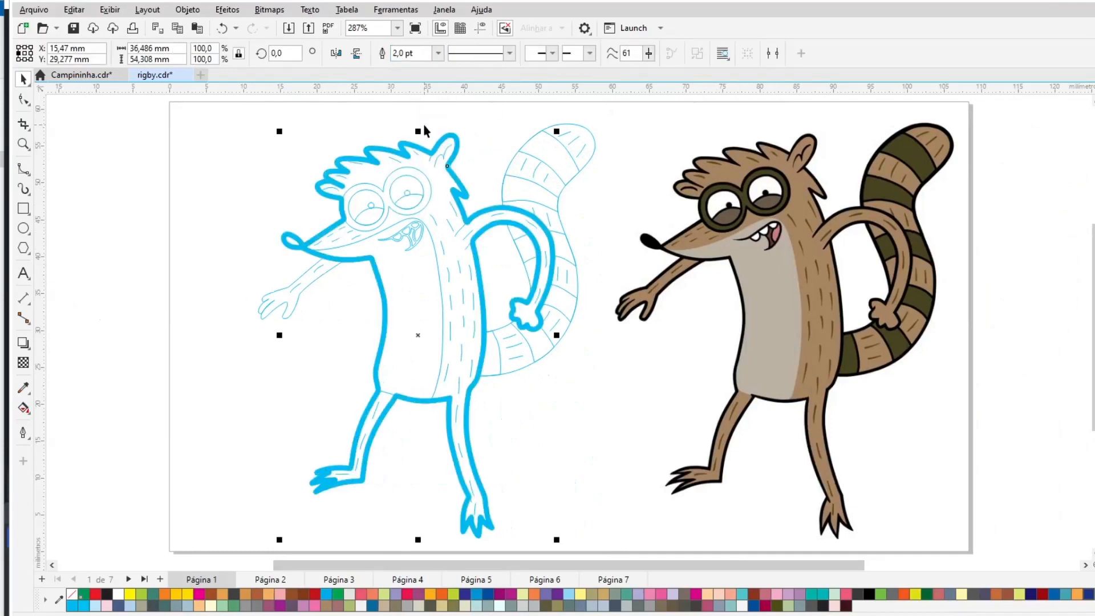
{"action": "left_click", "coordinate": [438, 53]}
{"action": "left_click", "coordinate": [428, 117]}
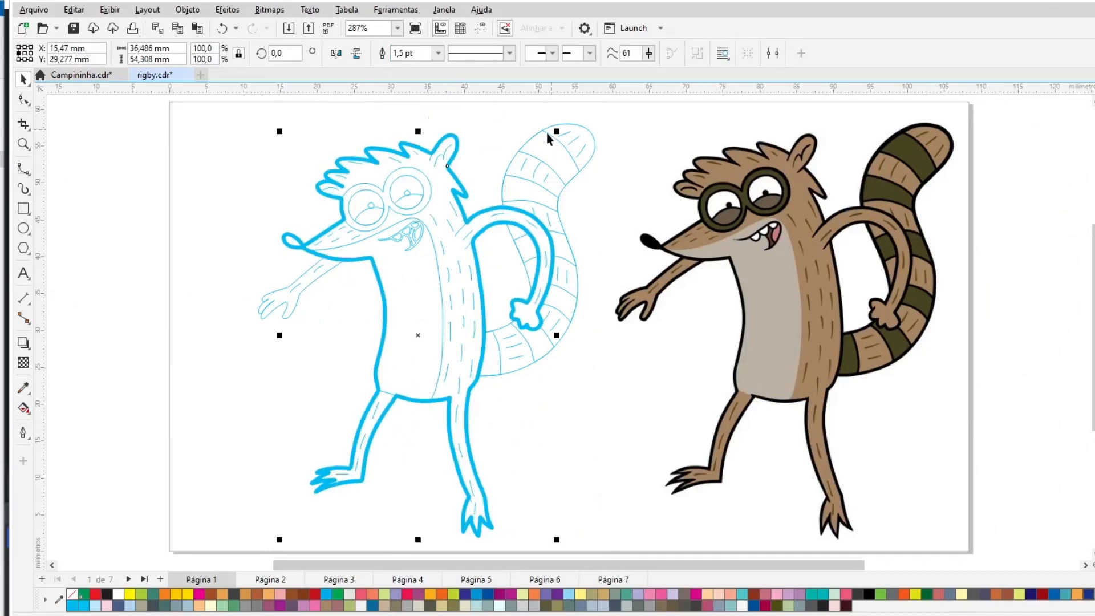
- Set the tail and arm outlines' width to 1.5 pt
{"action": "left_click", "coordinate": [591, 131]}
{"action": "left_click", "coordinate": [438, 53]}
{"action": "left_click", "coordinate": [439, 120]}
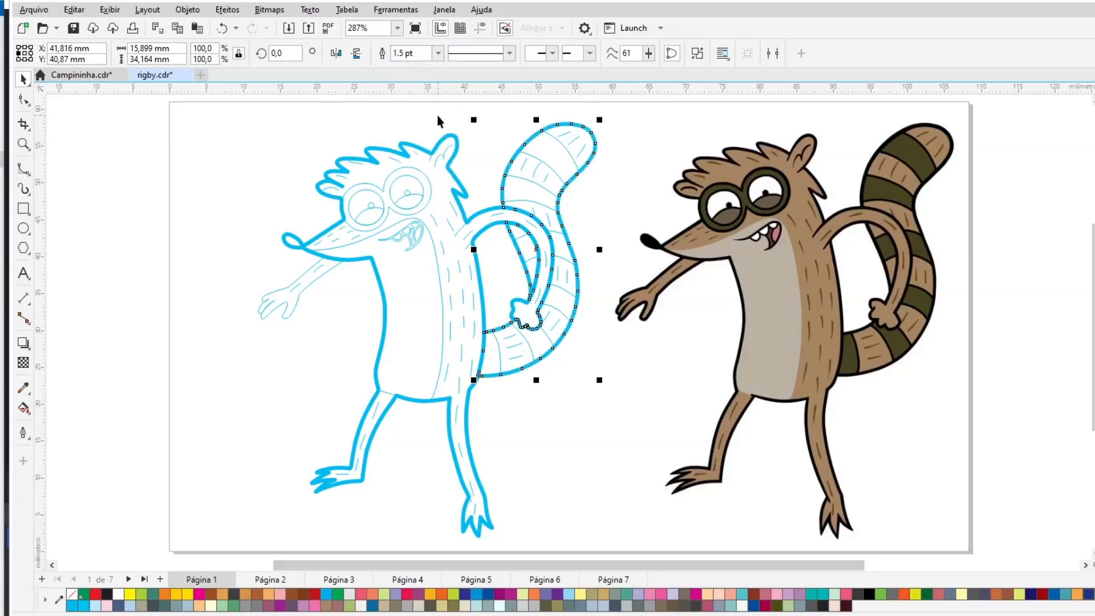
{"action": "left_click", "coordinate": [341, 256]}
{"action": "left_click", "coordinate": [438, 53]}
{"action": "left_click", "coordinate": [440, 120]}
{"action": "left_click", "coordinate": [320, 298]}
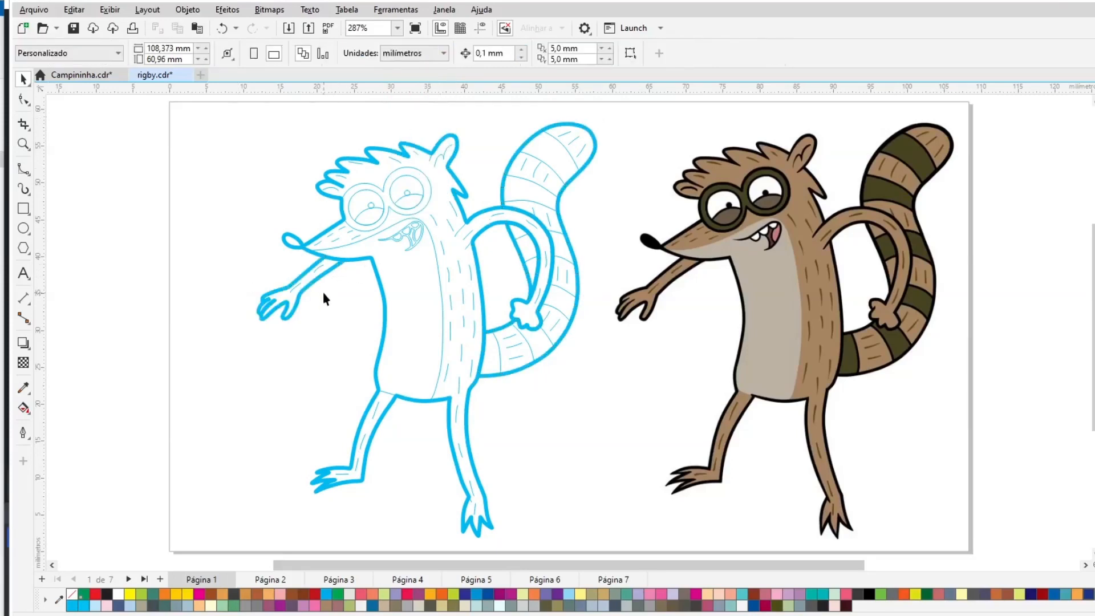
- Color the selected outer outlines black
{"action": "left_click", "coordinate": [320, 255]}
{"action": "left_click", "coordinate": [286, 235], "text": "shift"}
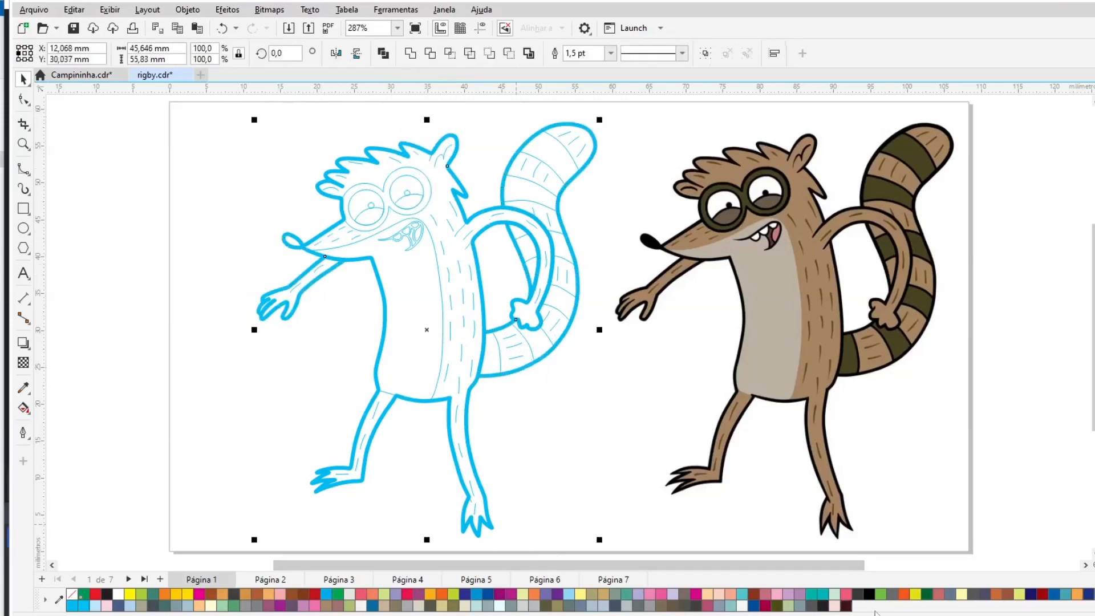
{"action": "right_click", "coordinate": [870, 594]}
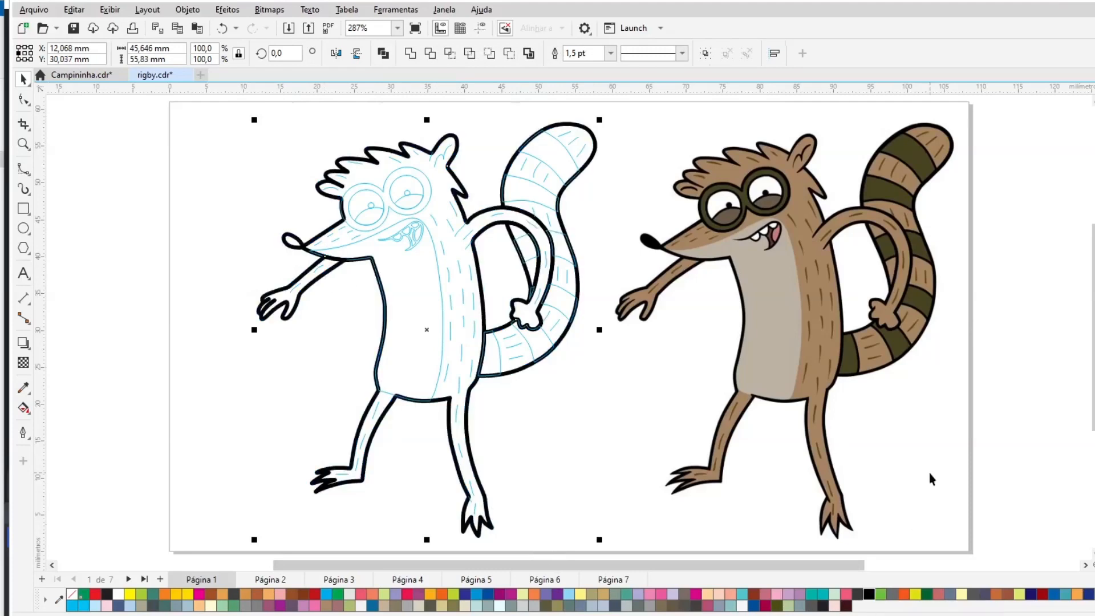
- Color the tail stripe lines black and set their outline width to 1.0 pt
{"action": "left_click", "coordinate": [608, 159]}
{"action": "left_click", "coordinate": [512, 177]}
{"action": "right_click", "coordinate": [869, 594]}
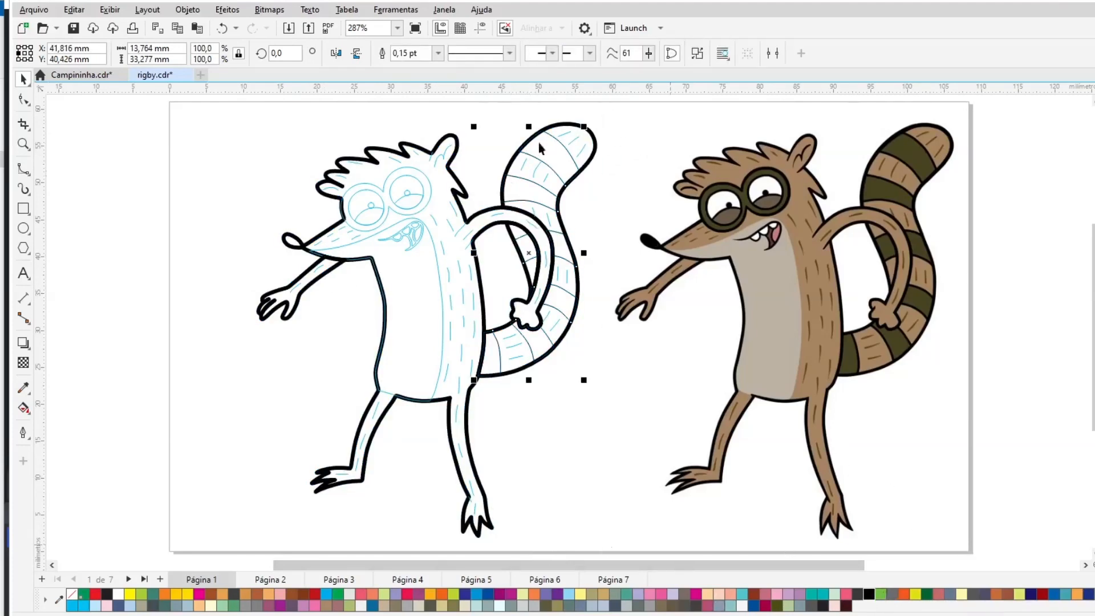
{"action": "left_click", "coordinate": [438, 53]}
{"action": "left_click", "coordinate": [434, 115]}
{"action": "left_click", "coordinate": [440, 54]}
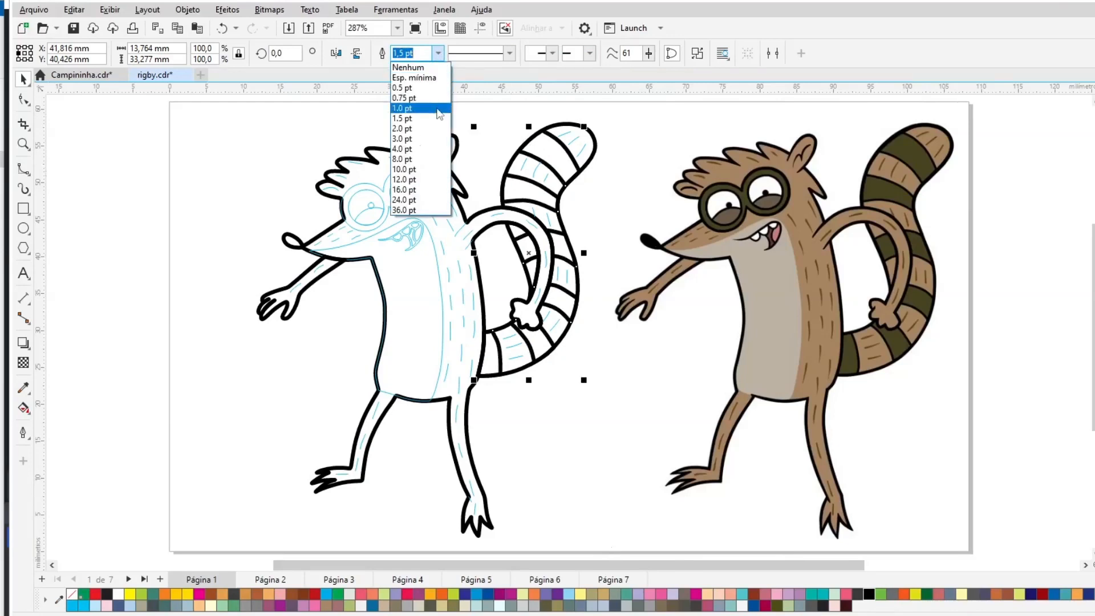
{"action": "left_click", "coordinate": [439, 109]}
- Set the glasses outlines' width to 1.0 pt
{"action": "left_click", "coordinate": [655, 139]}
{"action": "left_click", "coordinate": [409, 168]}
{"action": "left_click", "coordinate": [438, 53]}
{"action": "left_click", "coordinate": [433, 109]}
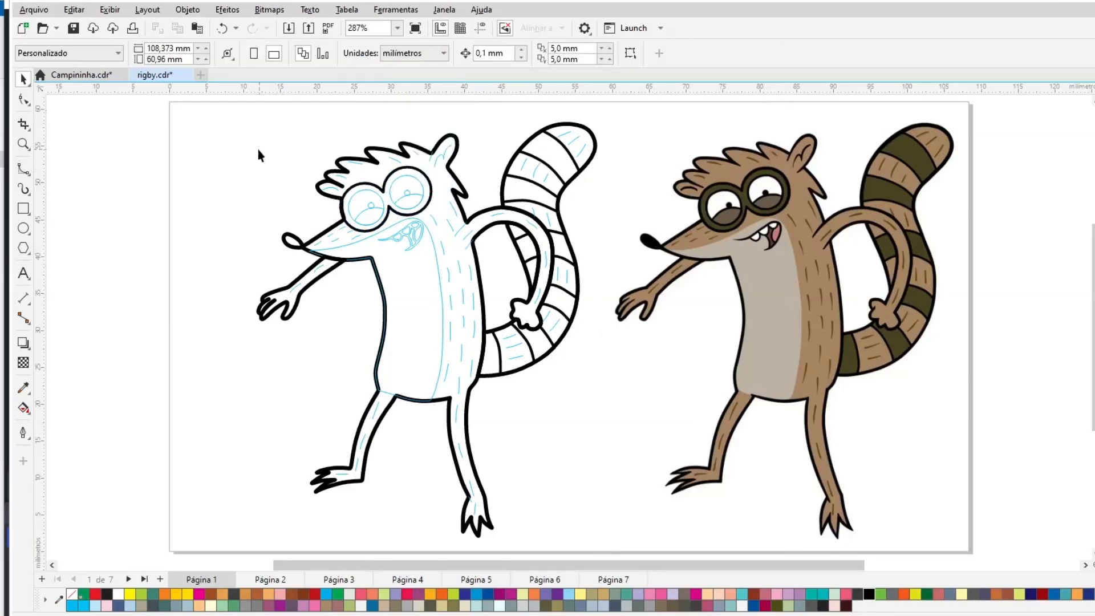
- Set the left eye's circle and eyelid line to 0.75 pt and color them black
{"action": "left_click_drag", "start_coordinate": [258, 150], "coordinate": [429, 234]}
{"action": "left_click", "coordinate": [287, 203]}
{"action": "key", "text": "z"}
{"action": "left_click_drag", "start_coordinate": [189, 129], "coordinate": [635, 401]}
{"action": "key", "text": "space"}
{"action": "left_click", "coordinate": [492, 201]}
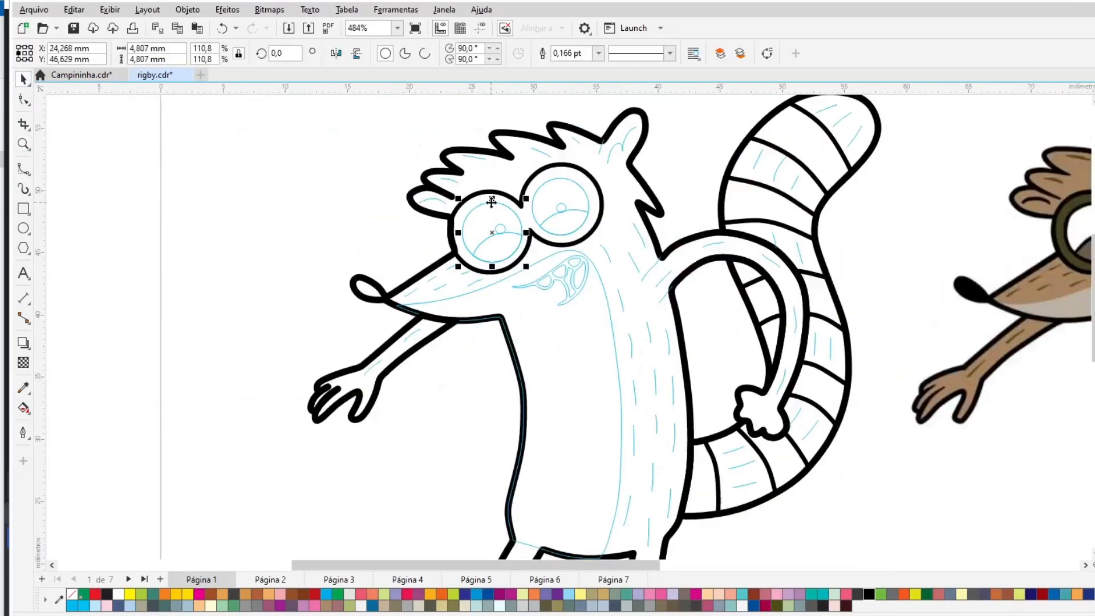
{"action": "left_click", "coordinate": [492, 237]}
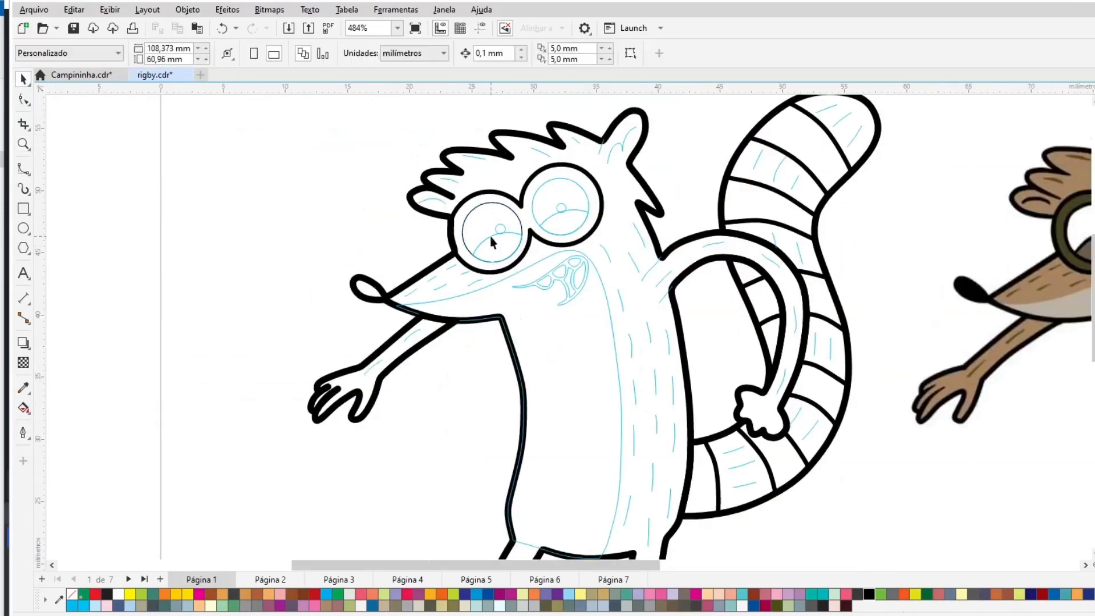
{"action": "left_click", "coordinate": [491, 234]}
{"action": "left_click", "coordinate": [489, 203], "text": "shift"}
{"action": "left_click", "coordinate": [610, 53]}
{"action": "left_click", "coordinate": [608, 98]}
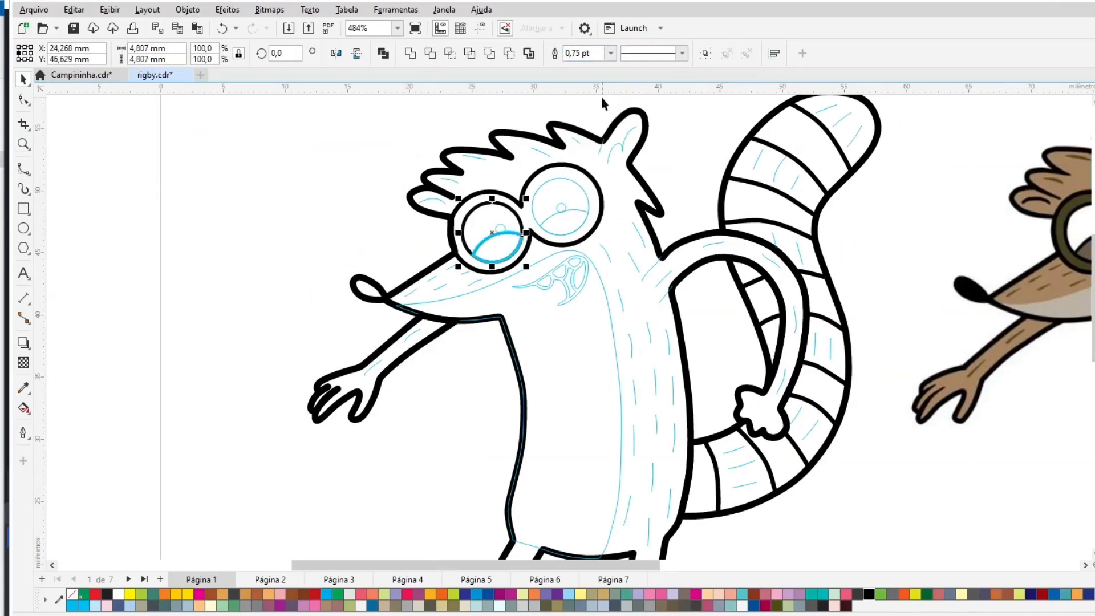
{"action": "right_click", "coordinate": [866, 594]}
- Set the right eye's circle and eyelid line to 0.75 pt and color them black
{"action": "left_click", "coordinate": [588, 214]}
{"action": "left_click", "coordinate": [582, 187], "text": "shift"}
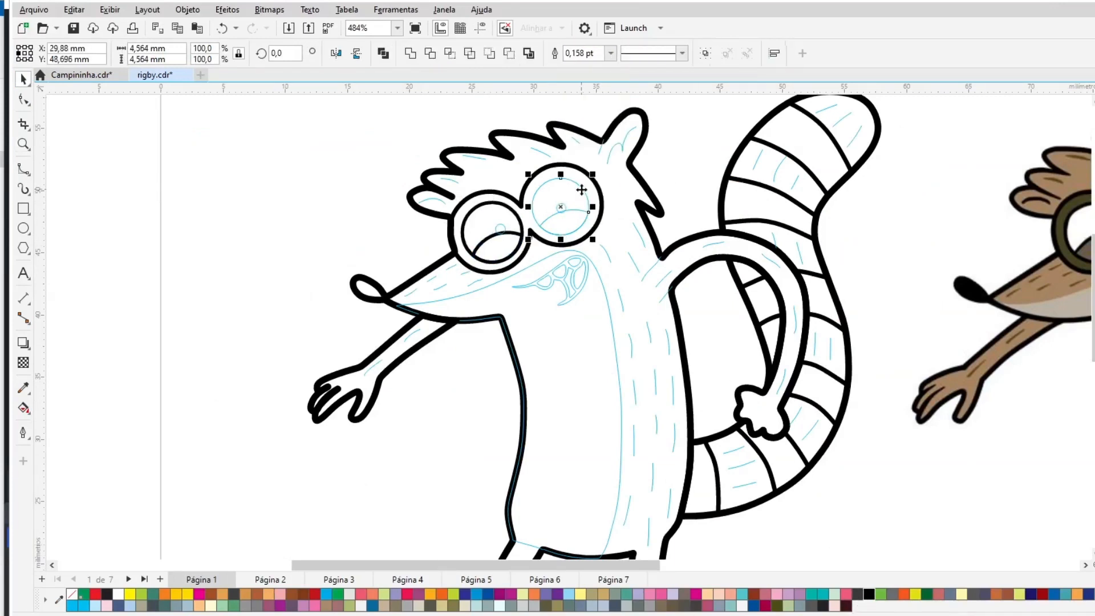
{"action": "left_click", "coordinate": [611, 54]}
{"action": "left_click", "coordinate": [607, 98]}
{"action": "right_click", "coordinate": [869, 595]}
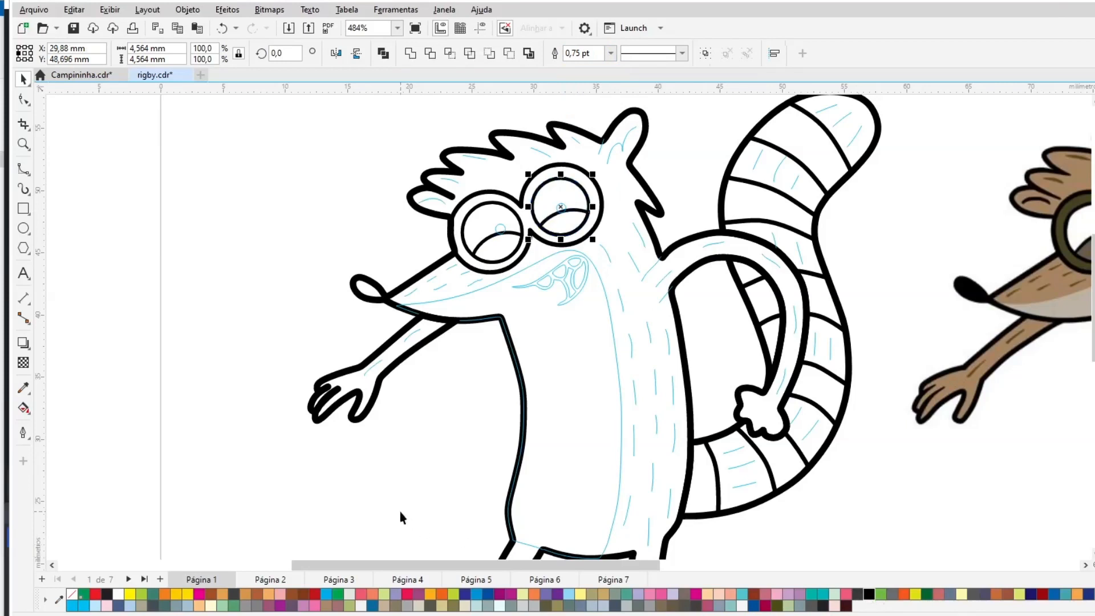
- Set the inner ear and hair detail lines' width to 1.0 pt
{"action": "left_click", "coordinate": [401, 513]}
{"action": "left_click", "coordinate": [627, 155]}
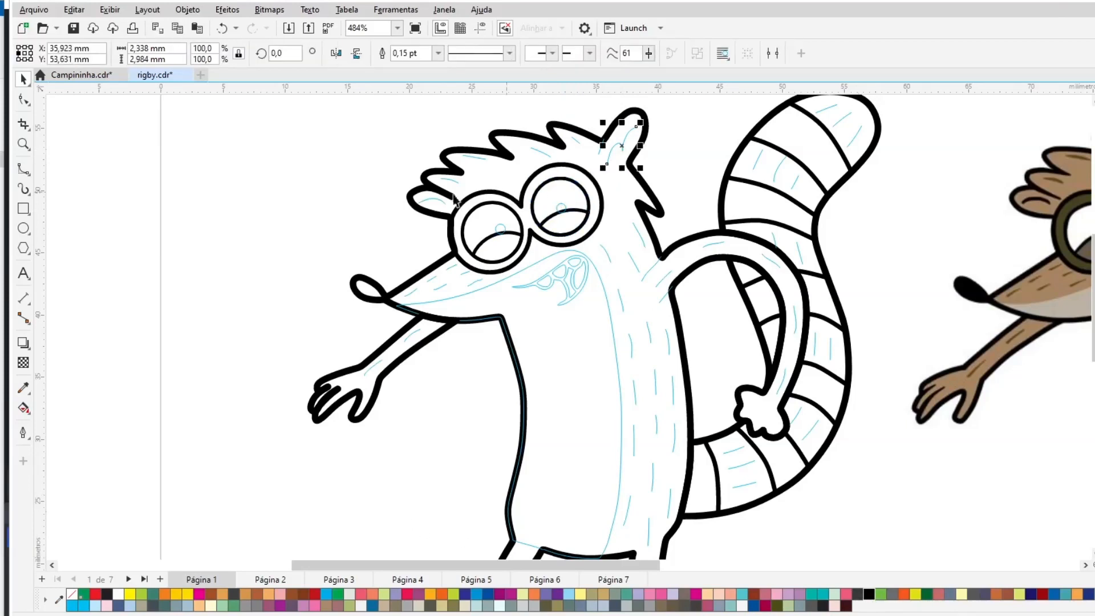
{"action": "left_click", "coordinate": [439, 204], "text": "shift"}
{"action": "left_click", "coordinate": [611, 53]}
{"action": "left_click", "coordinate": [604, 107]}
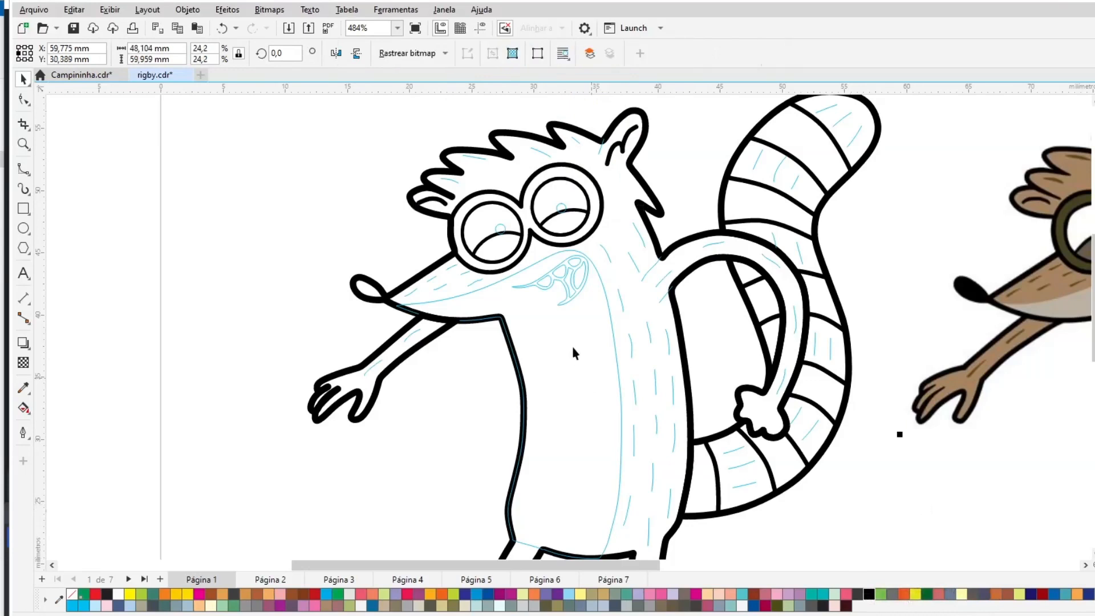
- Fill the mouth and the pupils black
{"action": "left_click", "coordinate": [562, 302]}
{"action": "left_click", "coordinate": [870, 594]}
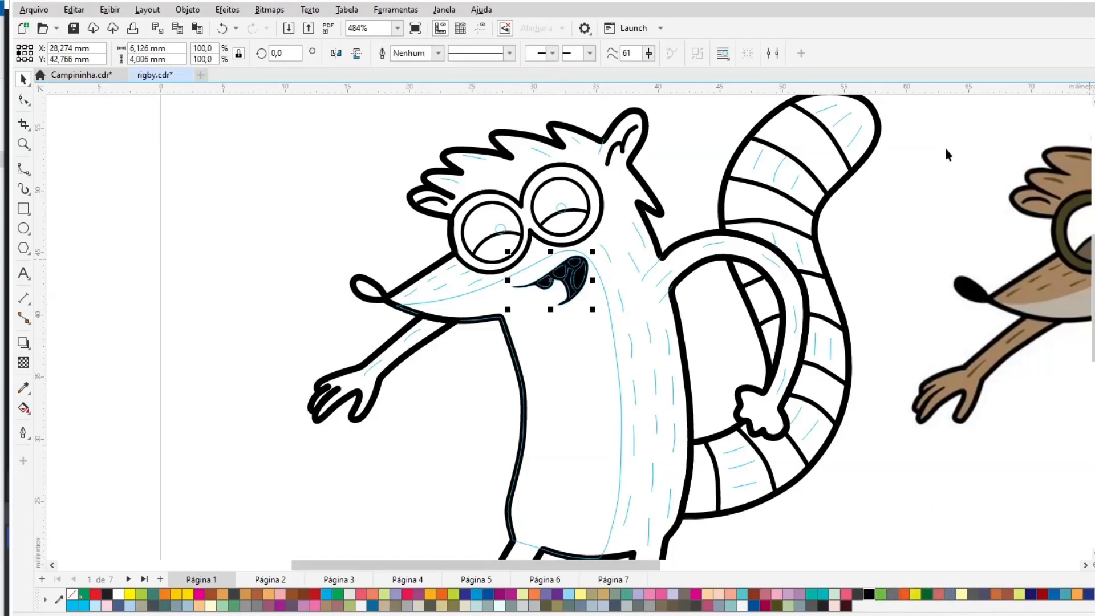
{"action": "left_click", "coordinate": [571, 203]}
{"action": "left_click", "coordinate": [515, 247]}
{"action": "left_click", "coordinate": [562, 204], "text": "shift"}
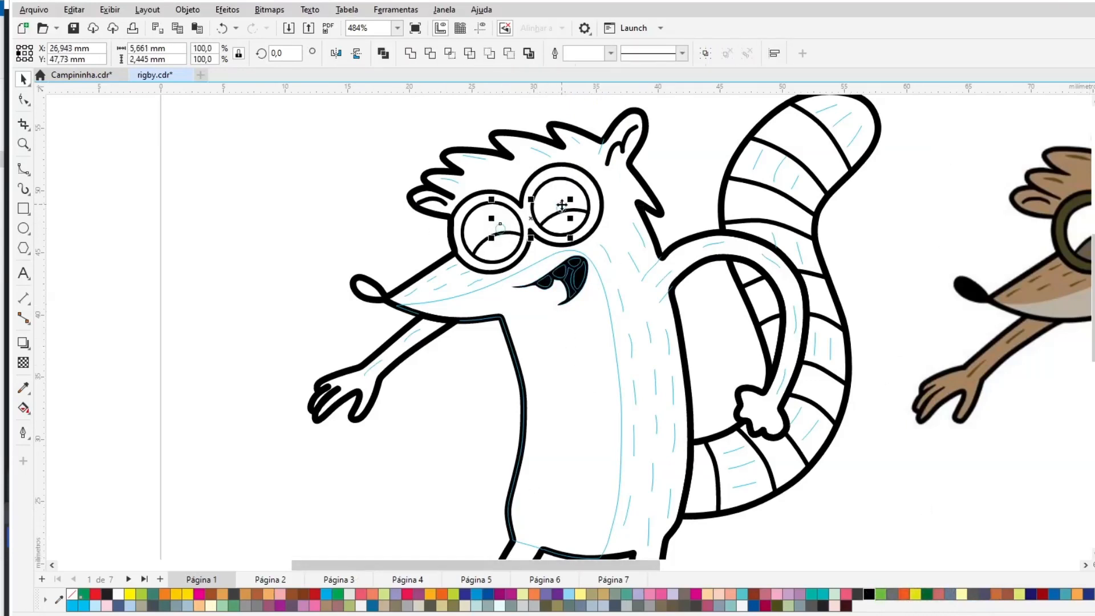
{"action": "left_click", "coordinate": [312, 230]}
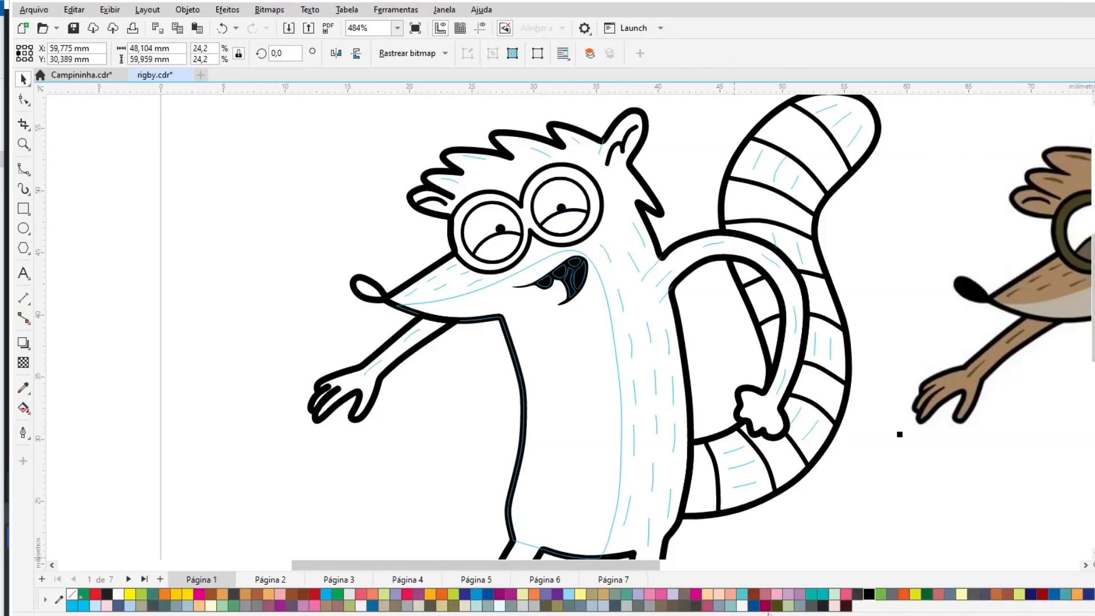
- Select the chest and arm fur detail lines and combine each set into a single curve
{"action": "left_click_drag", "start_coordinate": [434, 387], "coordinate": [436, 392]}
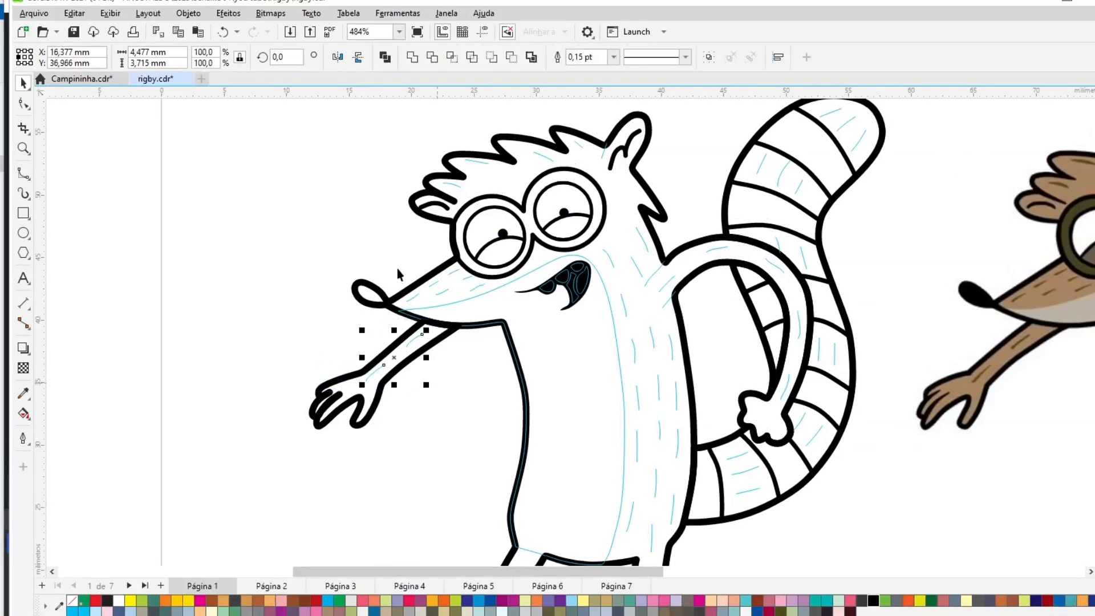
{"action": "left_click", "coordinate": [488, 323]}
{"action": "left_click_drag", "start_coordinate": [406, 121], "coordinate": [596, 193]}
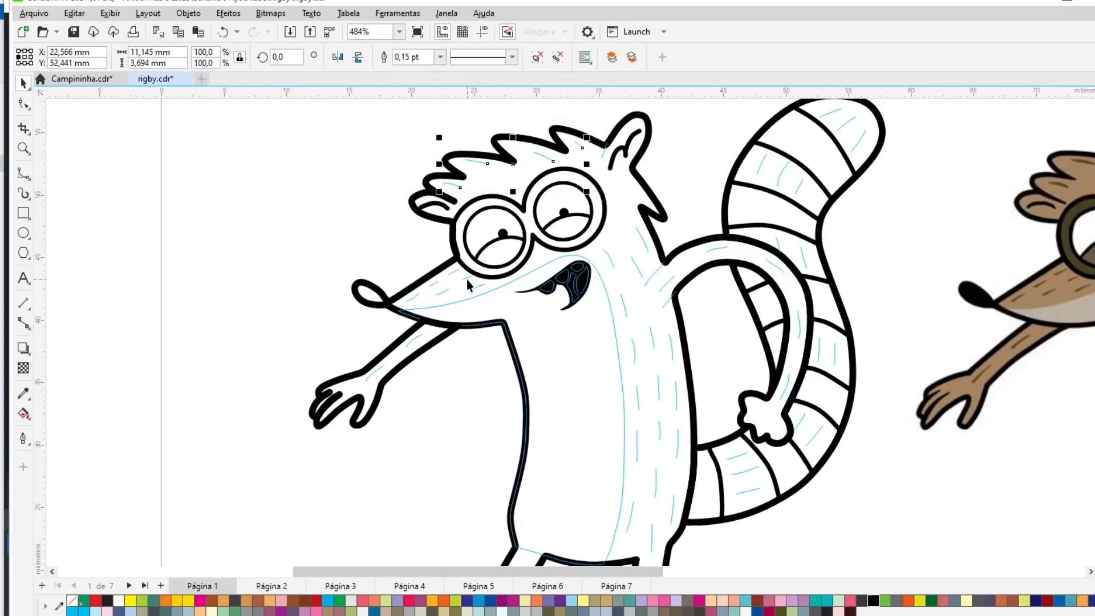
{"action": "left_click", "coordinate": [679, 220]}
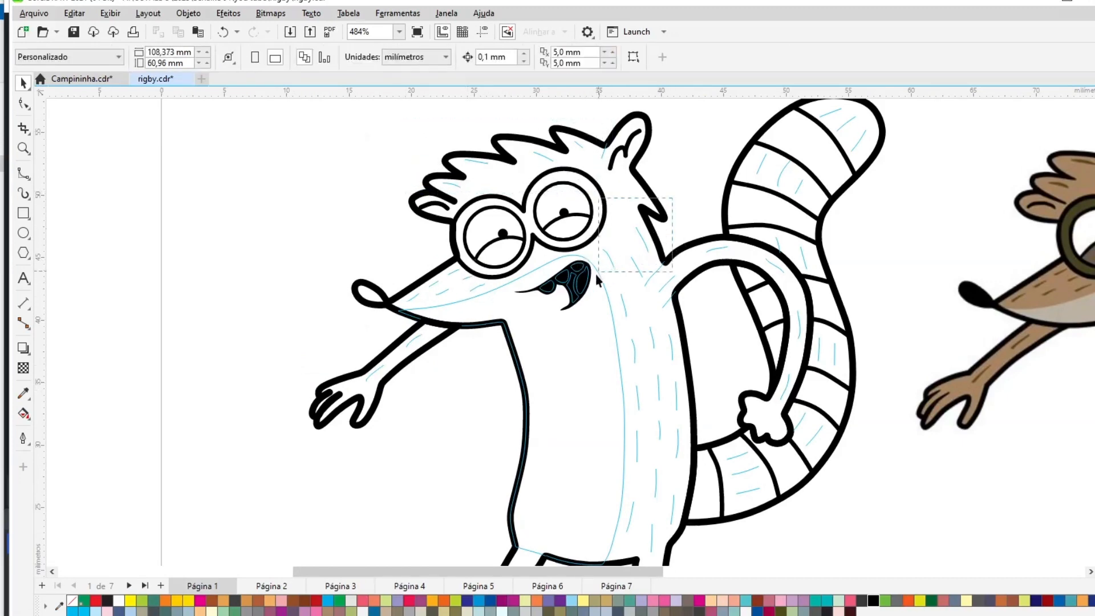
{"action": "left_click_drag", "start_coordinate": [597, 275], "coordinate": [598, 279]}
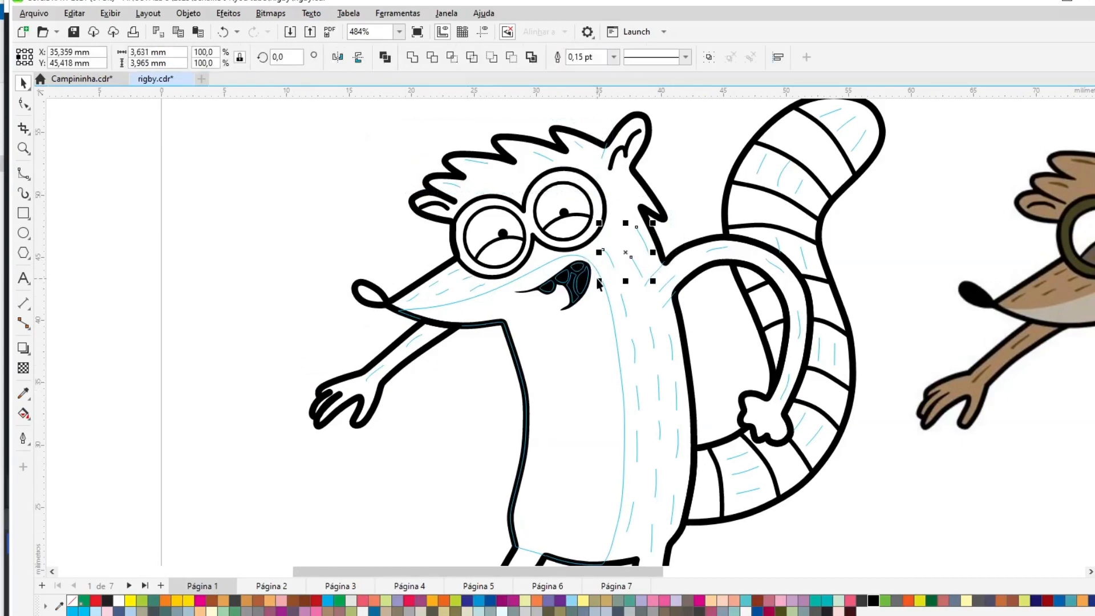
{"action": "left_click", "coordinate": [626, 308], "text": "shift"}
{"action": "left_click", "coordinate": [666, 288], "text": "shift"}
{"action": "left_click_drag", "start_coordinate": [581, 557], "coordinate": [581, 557]}
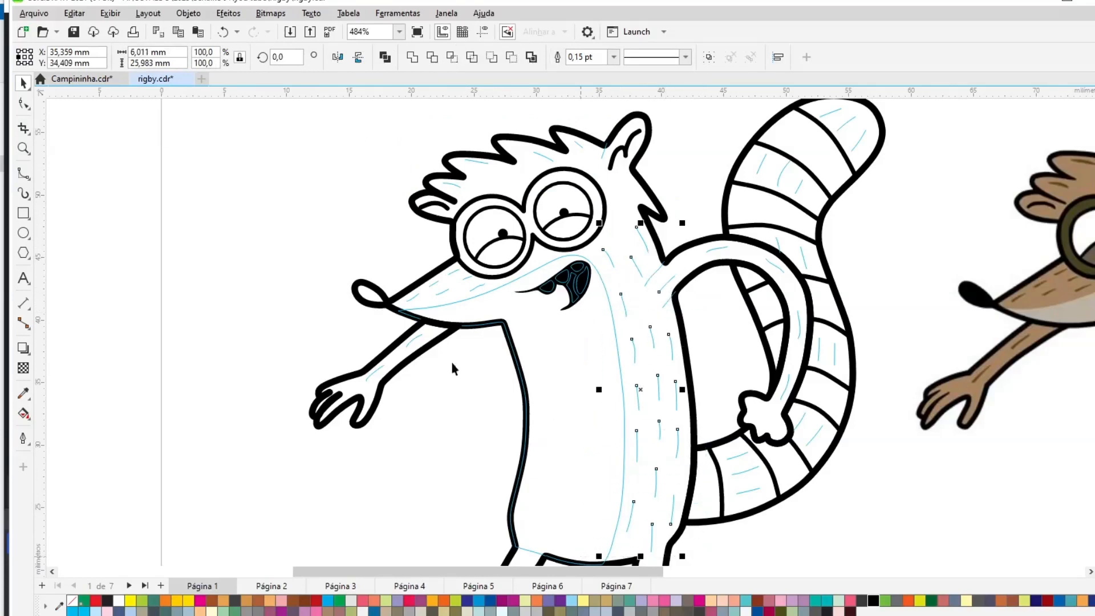
{"action": "key", "text": "ctrl+l"}
{"action": "left_click", "coordinate": [420, 338], "text": "shift"}
{"action": "key", "text": "ctrl+l"}
- Select the fur lines on the arm behind the tail and combine them
{"action": "left_click", "coordinate": [720, 253]}
{"action": "left_click", "coordinate": [718, 249]}
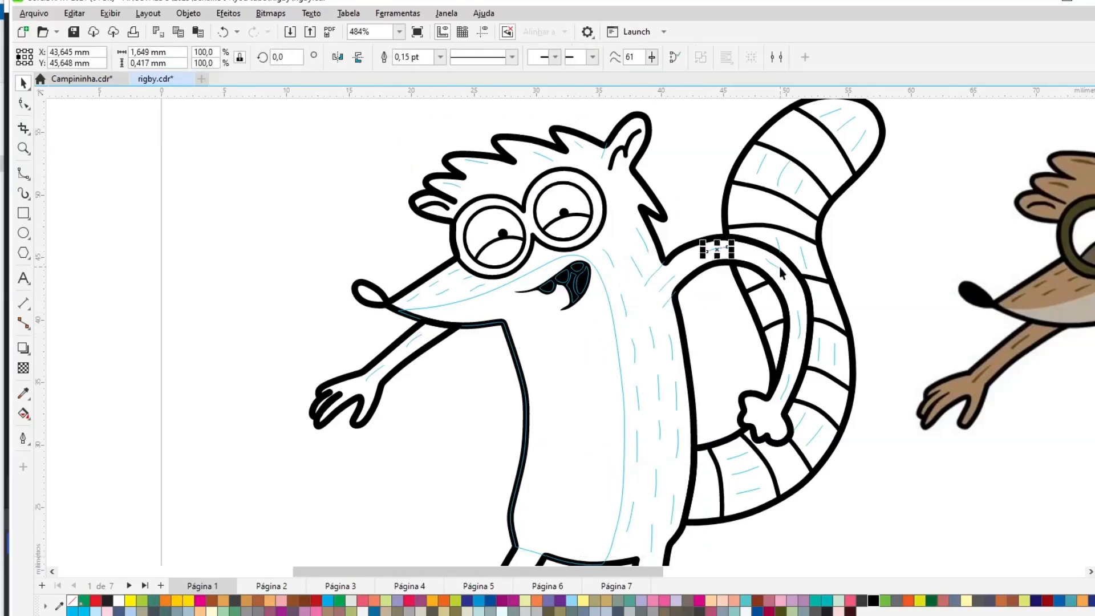
{"action": "left_click", "coordinate": [777, 267], "text": "shift"}
{"action": "left_click", "coordinate": [800, 326], "text": "shift"}
{"action": "left_click", "coordinate": [786, 386], "text": "shift"}
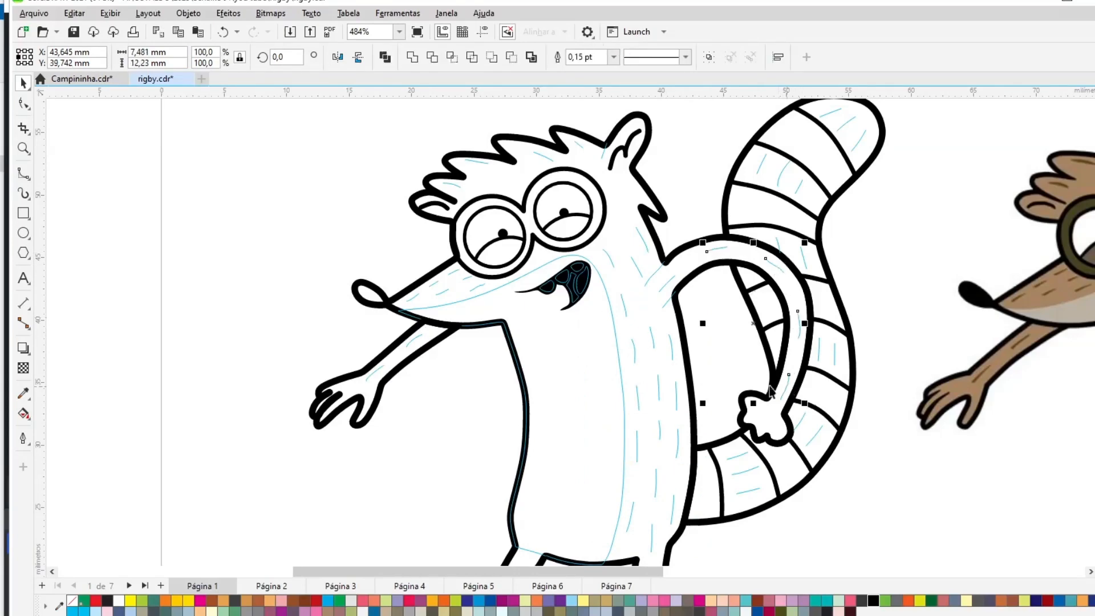
{"action": "left_click", "coordinate": [672, 341], "text": "shift"}
{"action": "key", "text": "ctrl+l"}
- Select the tail fur lines and group them
{"action": "left_click", "coordinate": [936, 126]}
{"action": "scroll", "coordinate": [847, 291], "scroll_direction": "up", "scroll_amount": 1}
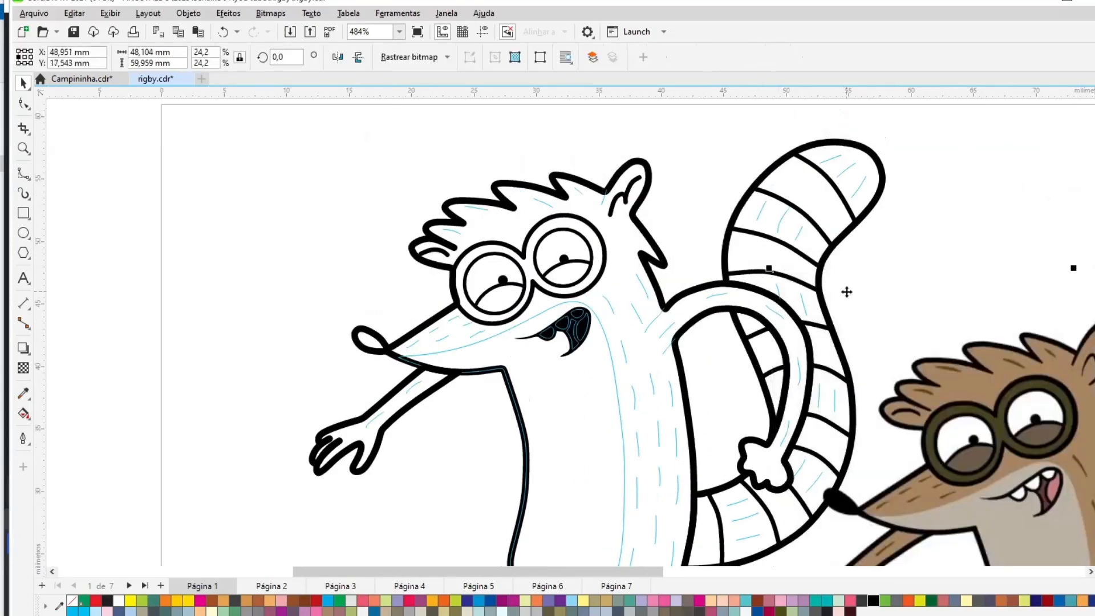
{"action": "left_click_drag", "start_coordinate": [717, 121], "coordinate": [896, 259]}
{"action": "left_click_drag", "start_coordinate": [905, 313], "coordinate": [914, 560]}
{"action": "key", "text": "ctrl+g"}
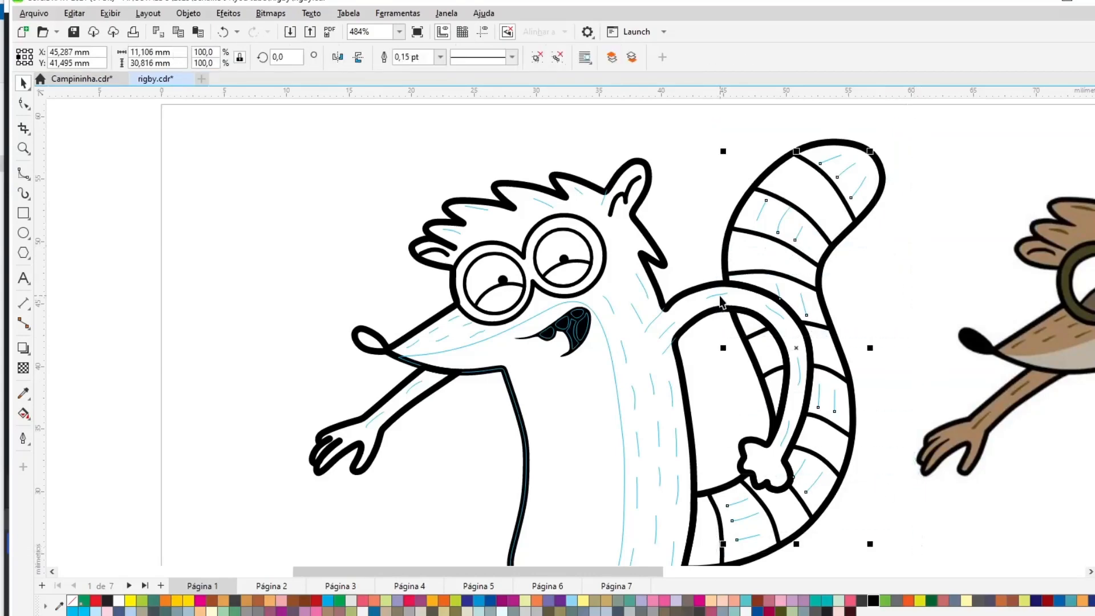
{"action": "left_click", "coordinate": [720, 296], "text": "shift"}
{"action": "left_click_drag", "start_coordinate": [720, 296], "coordinate": [242, 292]}
{"action": "key", "text": "ctrl+z"}
{"action": "key", "text": "ctrl+g"}
{"action": "key", "text": "shift+F4"}
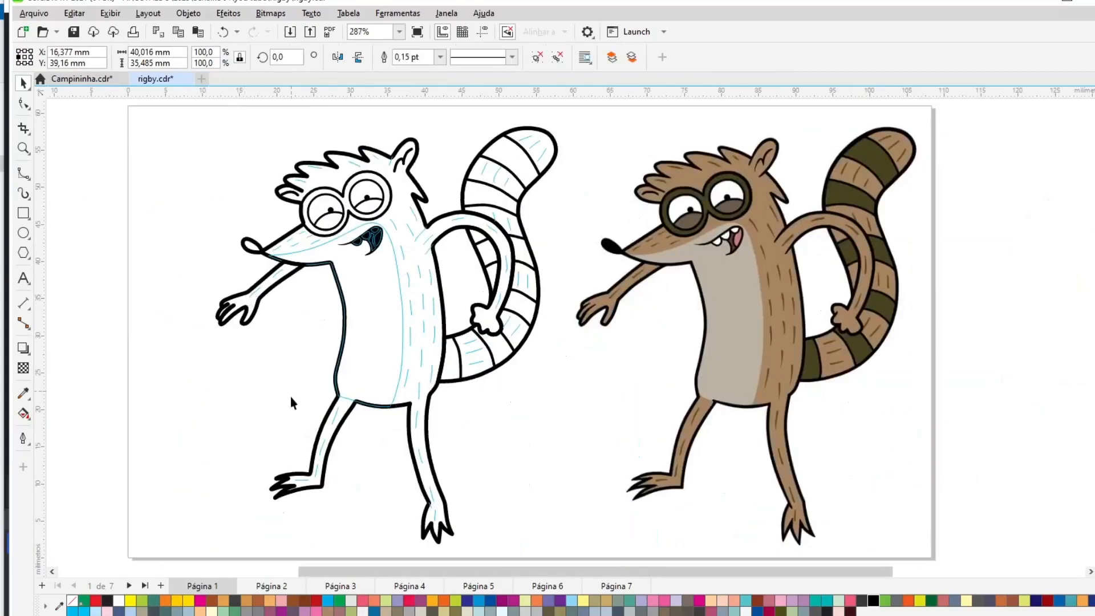
- Select the remaining body and leg fur lines and group them
{"action": "left_click_drag", "start_coordinate": [245, 384], "coordinate": [496, 533]}
{"action": "left_click", "coordinate": [421, 389], "text": "shift"}
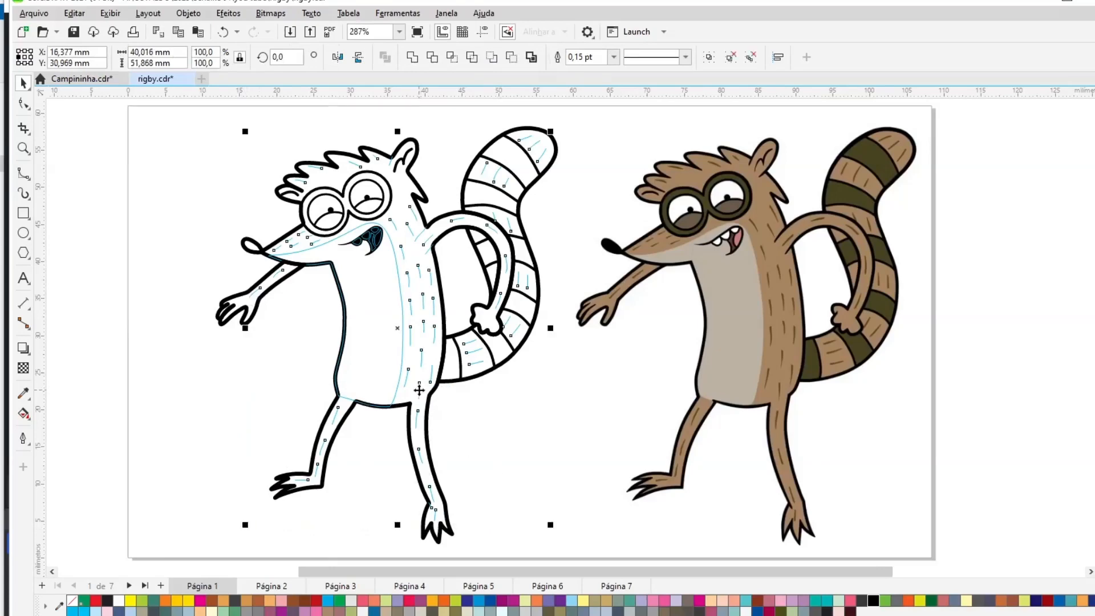
{"action": "left_click_drag", "start_coordinate": [420, 388], "coordinate": [680, 440]}
{"action": "key", "text": "ctrl+z"}
{"action": "key", "text": "ctrl+g"}
- Set the ear and neck detail lines' width to 1.0 pt and save the drawing
{"action": "left_click", "coordinate": [247, 170]}
{"action": "key", "text": "z"}
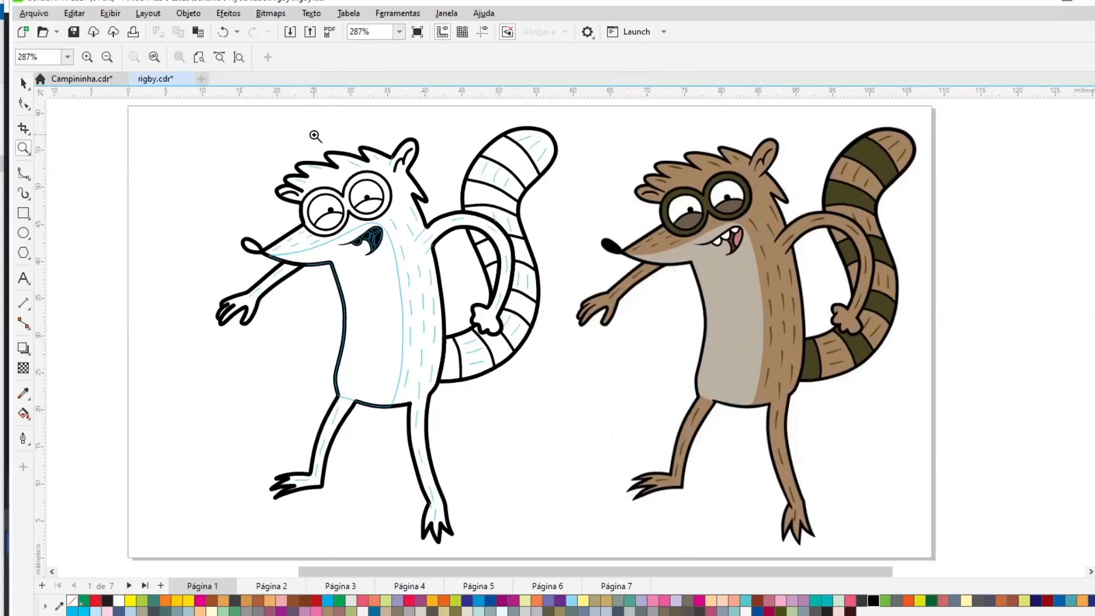
{"action": "left_click_drag", "start_coordinate": [313, 135], "coordinate": [492, 261]}
{"action": "left_click", "coordinate": [23, 83]}
{"action": "left_click", "coordinate": [529, 190]}
{"action": "left_click", "coordinate": [648, 448], "text": "shift"}
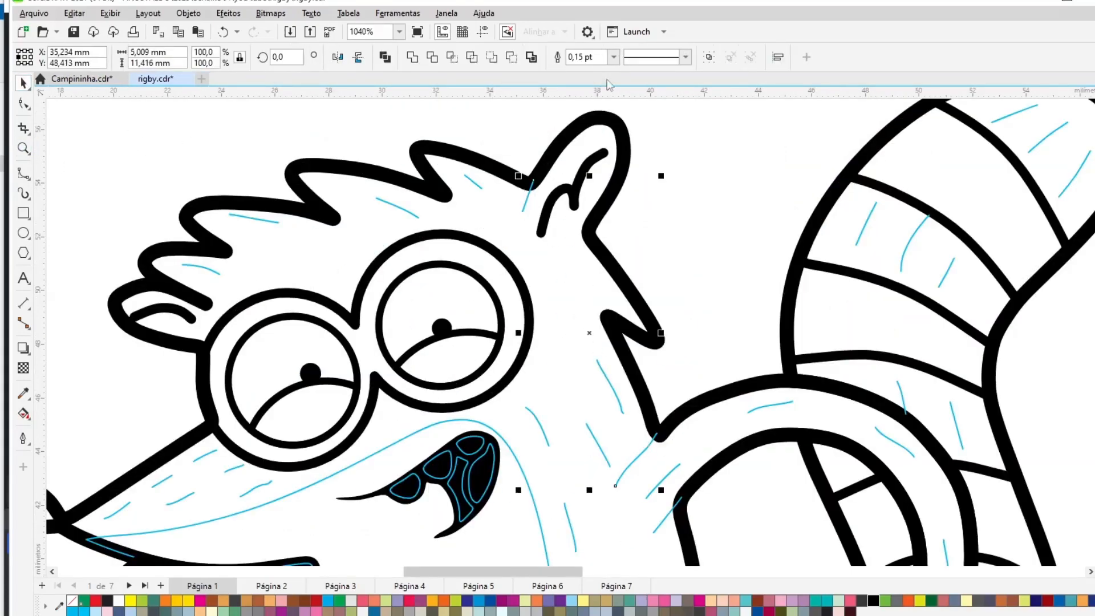
{"action": "left_click", "coordinate": [614, 57]}
{"action": "left_click", "coordinate": [615, 118]}
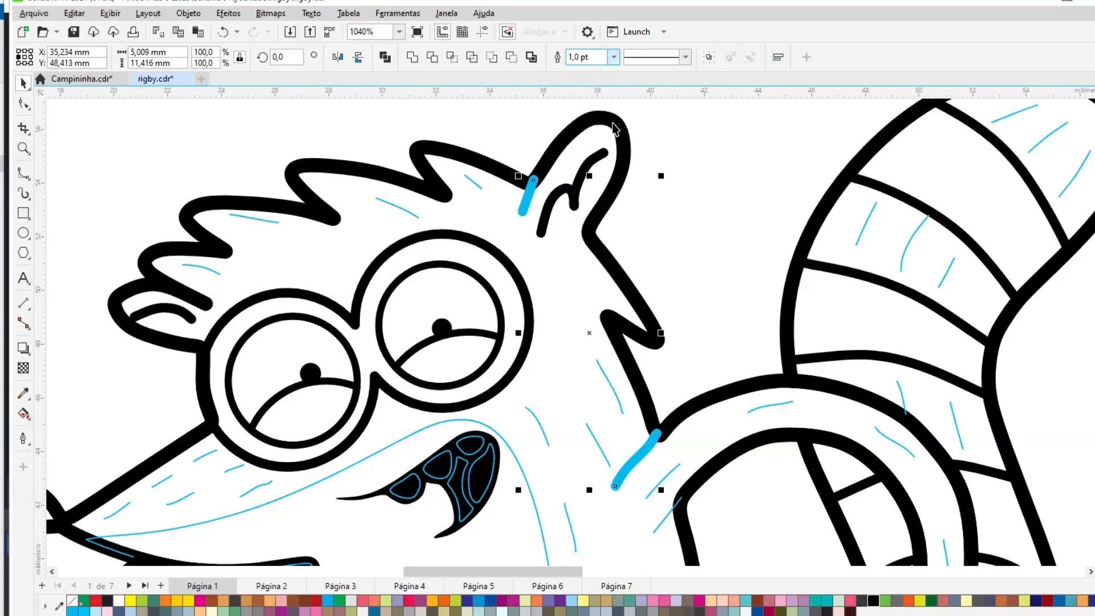
{"action": "left_click", "coordinate": [712, 260]}
{"action": "key", "text": "shift+F4"}
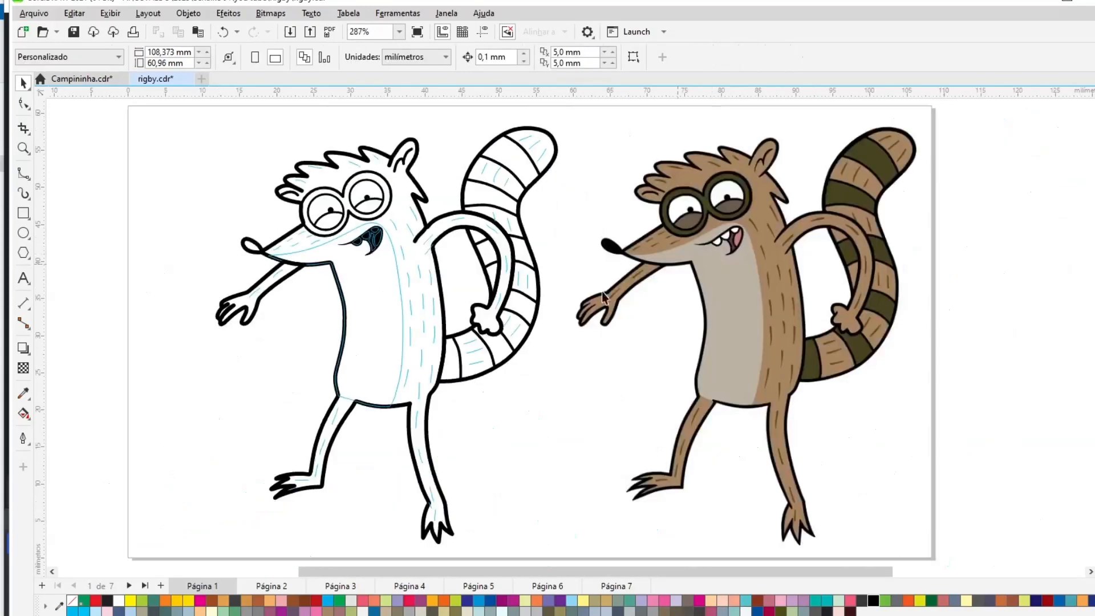
{"action": "key", "text": "ctrl+s"}
- Sample the reference's brown fur color and apply it to the head and body fill
{"action": "left_click", "coordinate": [23, 150]}
{"action": "mouse_move", "coordinate": [183, 110]}
{"action": "left_mouse_down"}
{"action": "mouse_move", "coordinate": [746, 428]}
{"action": "mouse_move", "coordinate": [942, 485]}
{"action": "left_mouse_up"}
{"action": "left_click", "coordinate": [117, 137]}
{"action": "key", "text": "shift+F4"}
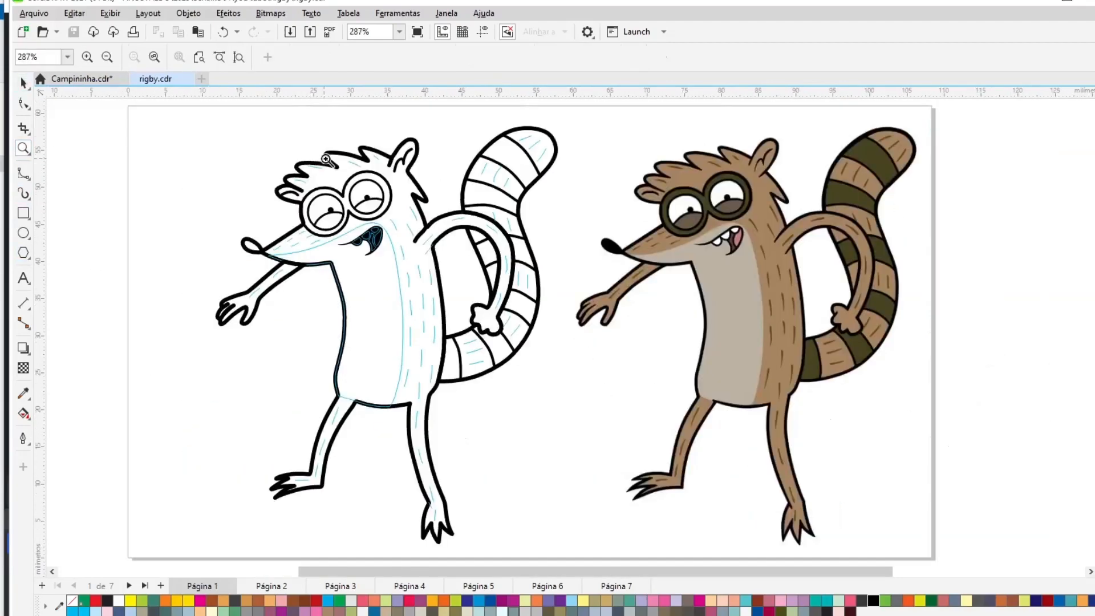
{"action": "left_click_drag", "start_coordinate": [326, 160], "coordinate": [799, 325]}
{"action": "left_click", "coordinate": [24, 84]}
{"action": "left_click_drag", "start_coordinate": [483, 572], "coordinate": [416, 576]}
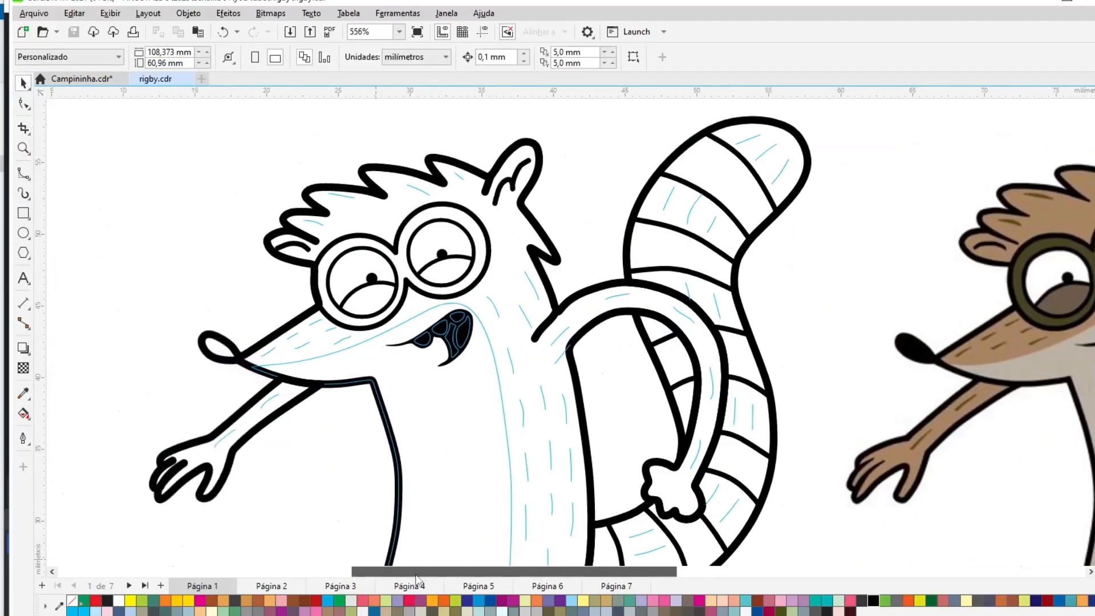
{"action": "left_click", "coordinate": [23, 394]}
{"action": "left_click", "coordinate": [993, 368]}
{"action": "left_click", "coordinate": [507, 265]}
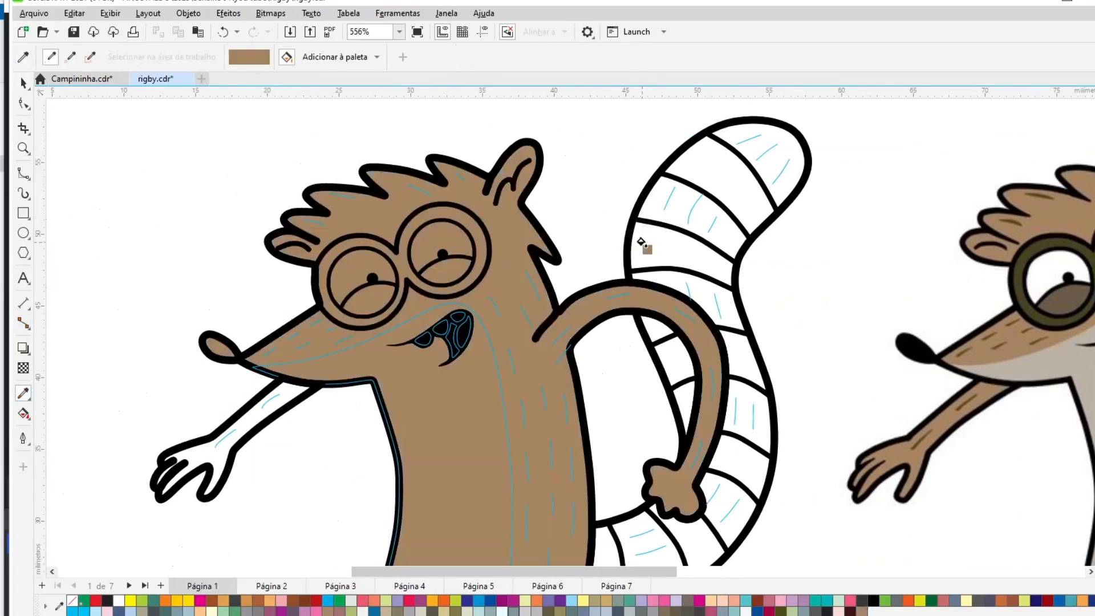
- Fill the tail with the sampled brown color
{"action": "left_click", "coordinate": [641, 242]}
{"action": "key", "text": "ctrl+z"}
{"action": "left_click", "coordinate": [767, 136]}
{"action": "left_click", "coordinate": [21, 86]}
{"action": "left_click", "coordinate": [23, 394]}
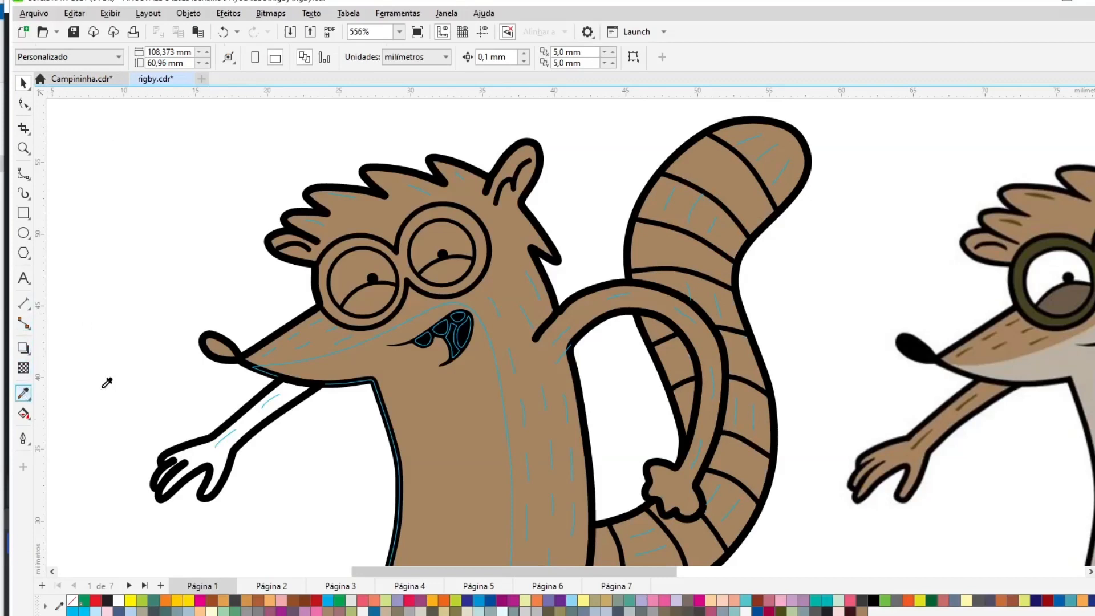
{"action": "left_click", "coordinate": [24, 84]}
- Fill the extended arm with the same brown color
{"action": "left_click", "coordinate": [230, 462]}
{"action": "left_click", "coordinate": [861, 611]}
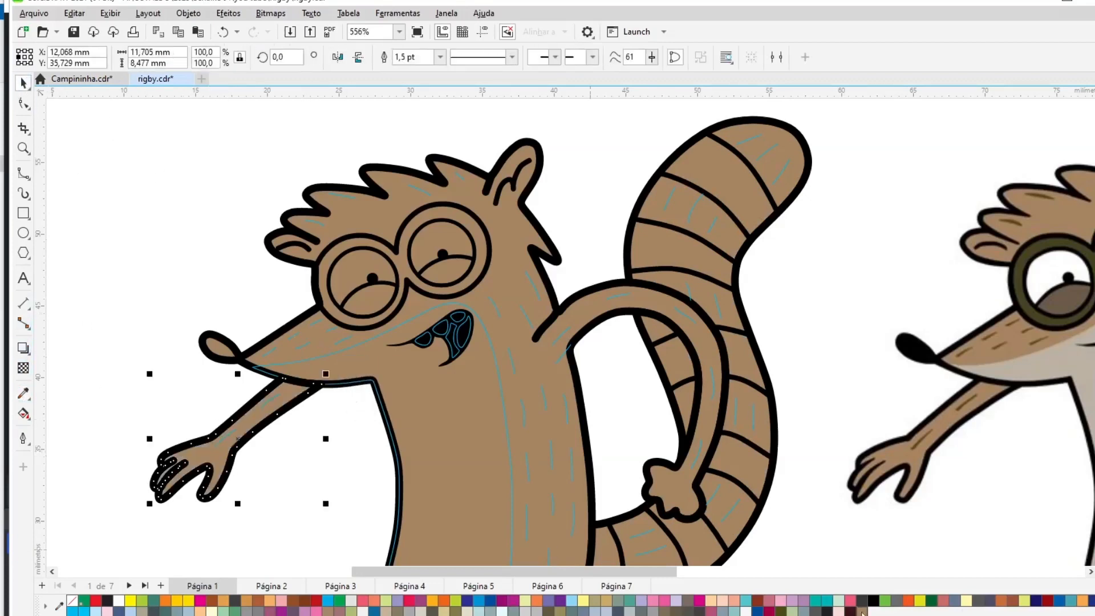
{"action": "left_click", "coordinate": [124, 367]}
- Sample the reference's light belly color and apply it to the belly shape
{"action": "left_click", "coordinate": [23, 394]}
{"action": "left_click", "coordinate": [1035, 368]}
{"action": "left_click", "coordinate": [426, 412]}
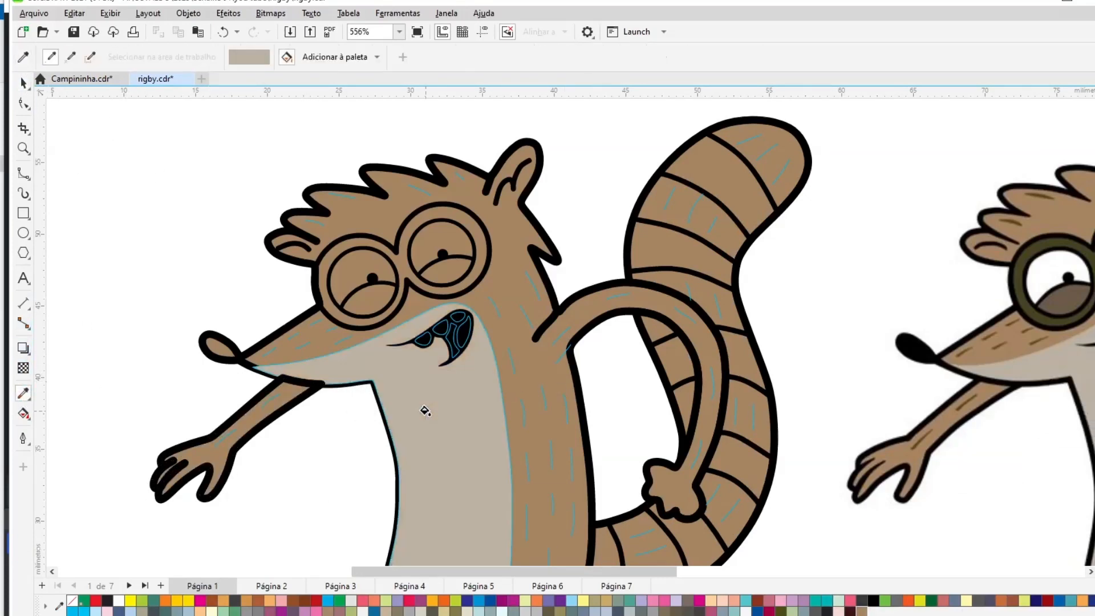
- Place the belly shape inside the body shape with PowerClip
{"action": "left_click", "coordinate": [24, 84]}
{"action": "left_click", "coordinate": [439, 388]}
{"action": "left_click", "coordinate": [188, 12]}
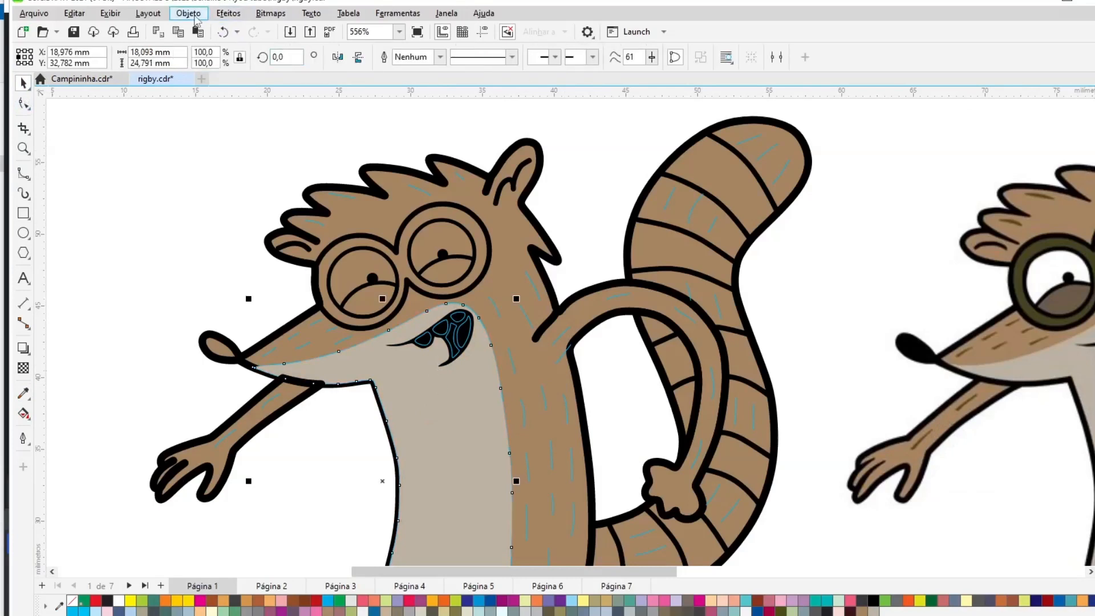
{"action": "mouse_move", "coordinate": [183, 66]}
{"action": "left_click", "coordinate": [477, 69]}
{"action": "left_click", "coordinate": [609, 192]}
{"action": "left_click", "coordinate": [609, 193]}
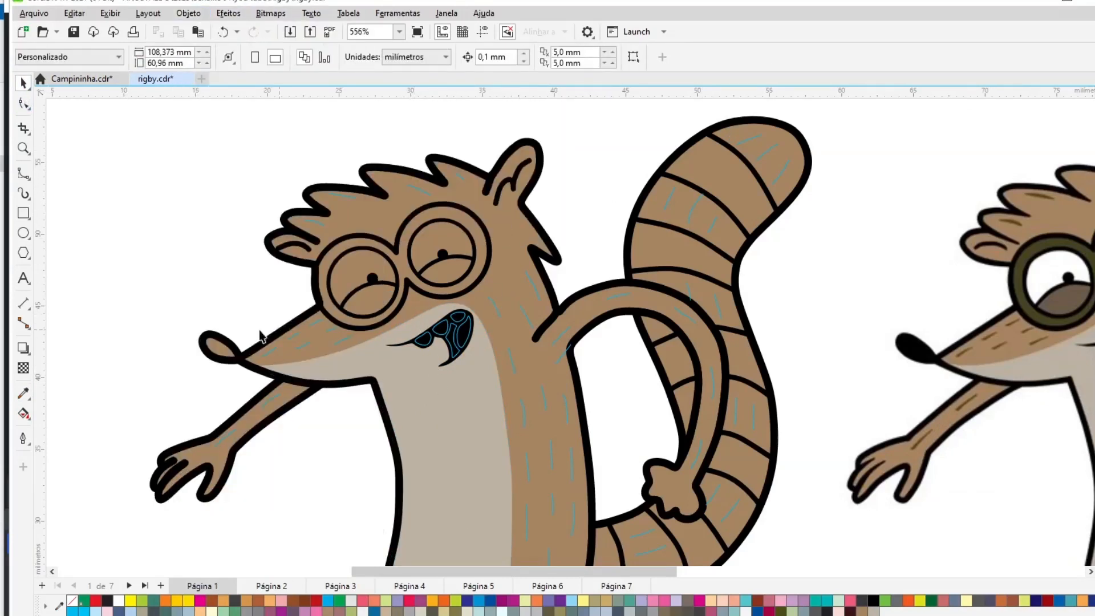
- Sample the reference's dark brown and apply it as a thicker outline color to the fur stroke marks
{"action": "key", "text": "i"}
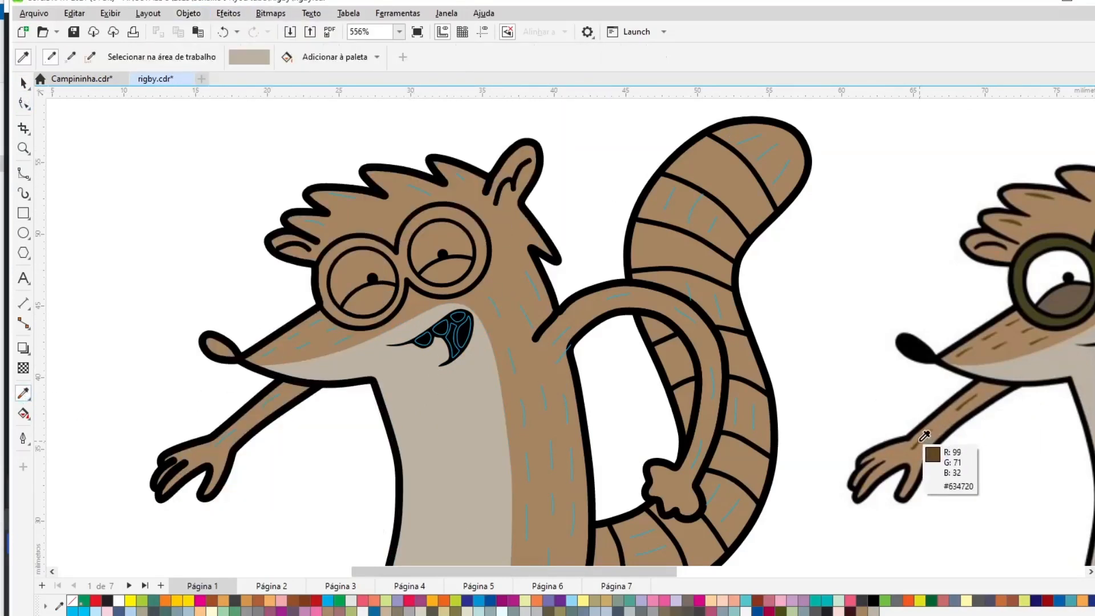
{"action": "left_click", "coordinate": [924, 436]}
{"action": "key", "text": "space"}
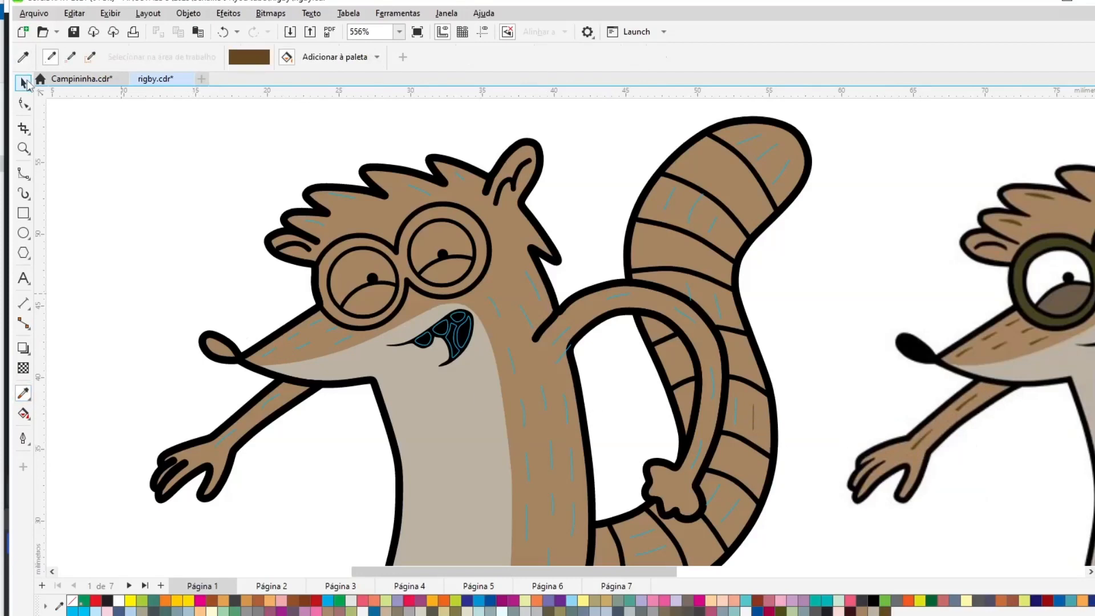
{"action": "left_click", "coordinate": [718, 307]}
{"action": "right_click", "coordinate": [847, 612]}
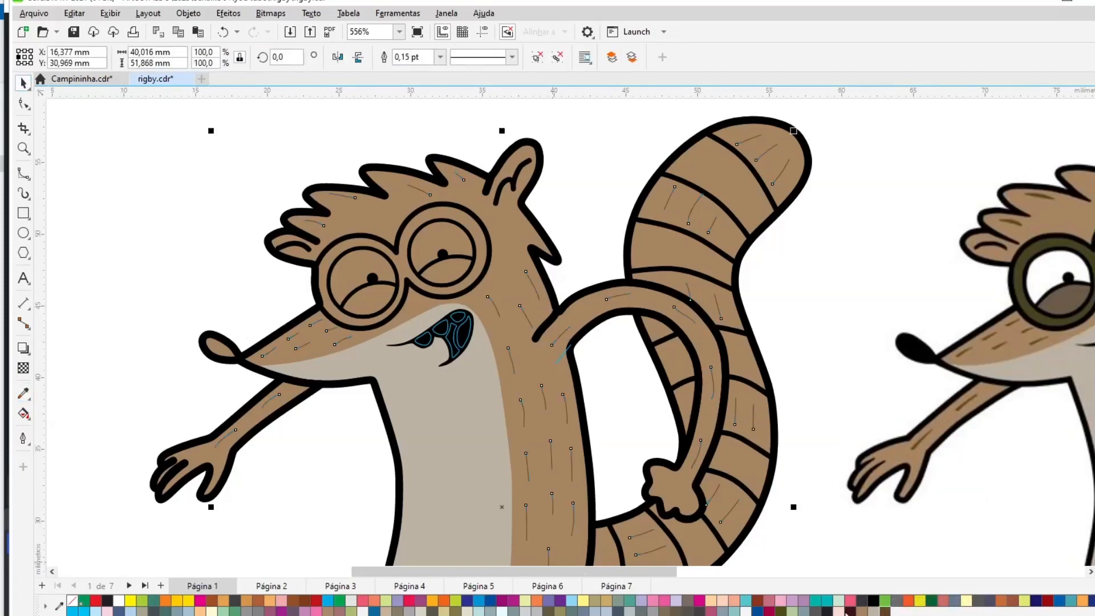
{"action": "left_click", "coordinate": [440, 57]}
{"action": "left_click", "coordinate": [443, 108]}
{"action": "key", "text": "Escape"}
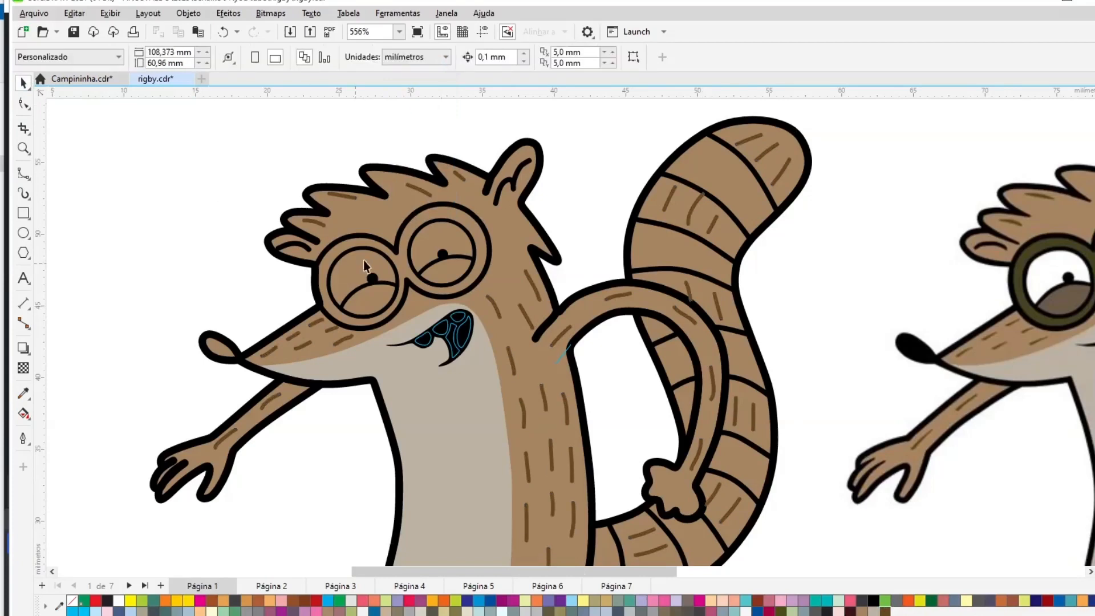
- Sample the reference's dark olive color and fill the glasses frames with it
{"action": "left_click_drag", "start_coordinate": [236, 130], "coordinate": [501, 335]}
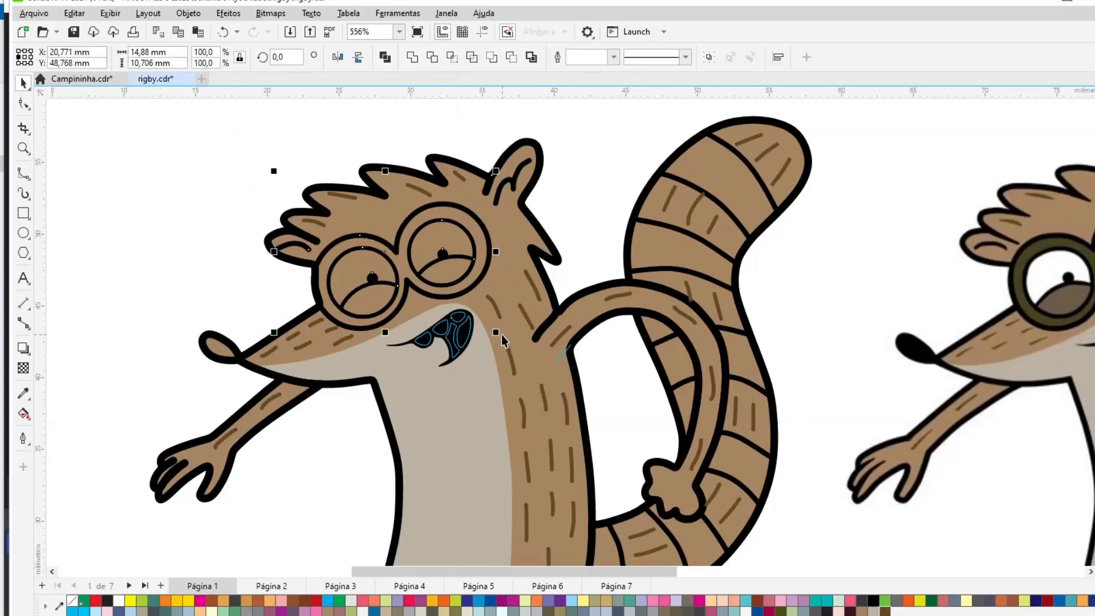
{"action": "key", "text": "Escape"}
{"action": "left_click", "coordinate": [24, 394]}
{"action": "left_click", "coordinate": [1020, 267]}
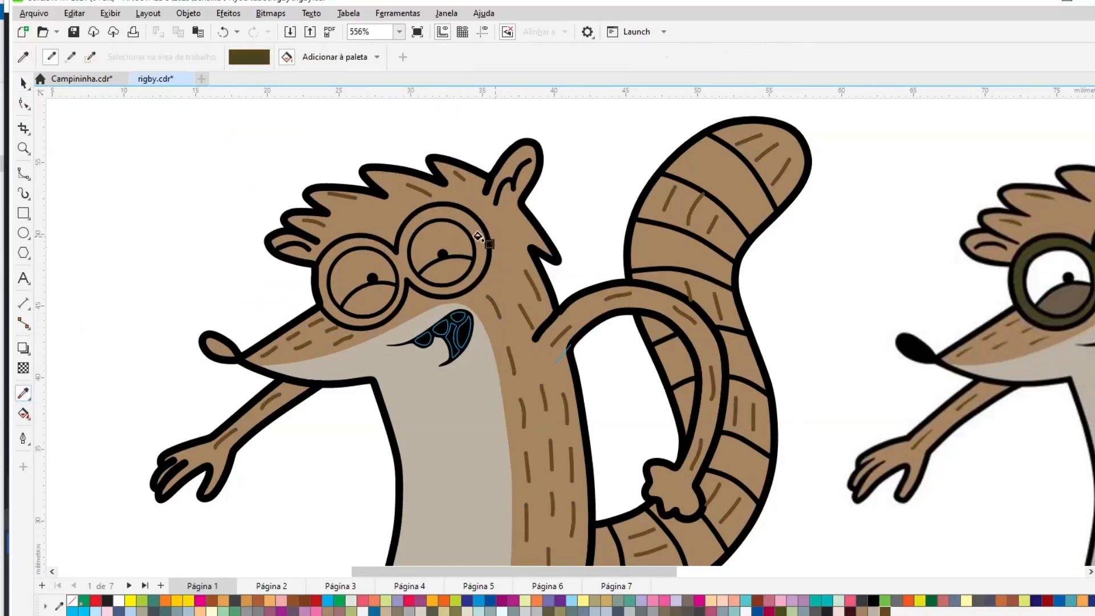
{"action": "left_click", "coordinate": [478, 240]}
- Fill the inner eye circles white
{"action": "key", "text": "space"}
{"action": "left_click", "coordinate": [362, 262]}
{"action": "left_click", "coordinate": [447, 223], "text": "shift"}
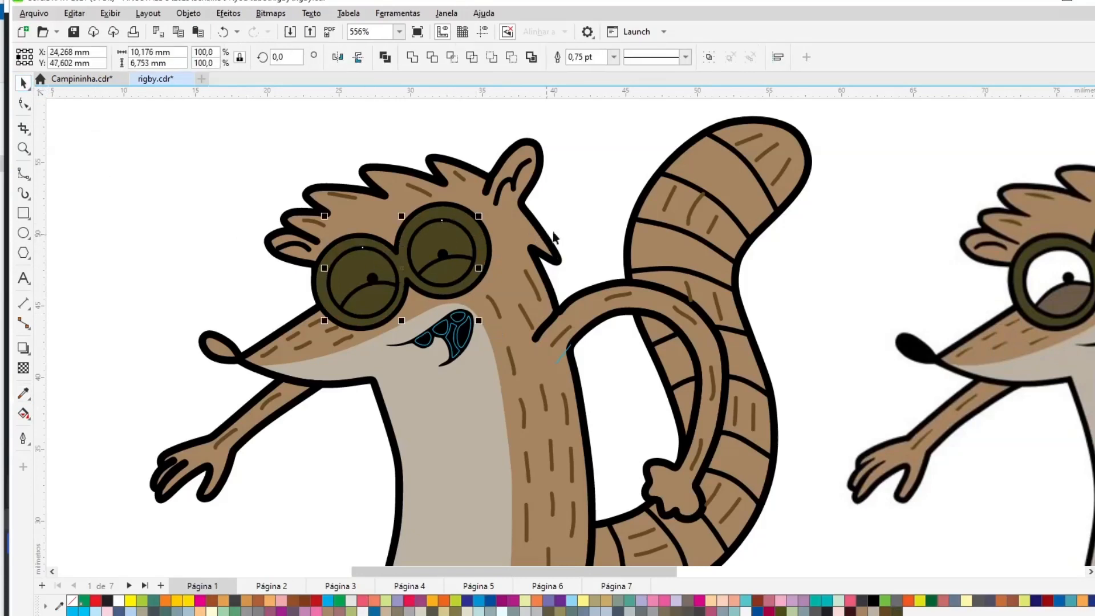
{"action": "left_click", "coordinate": [1094, 234]}
{"action": "key", "text": "Escape"}
{"action": "left_click", "coordinate": [437, 271]}
{"action": "left_click", "coordinate": [373, 299], "text": "shift"}
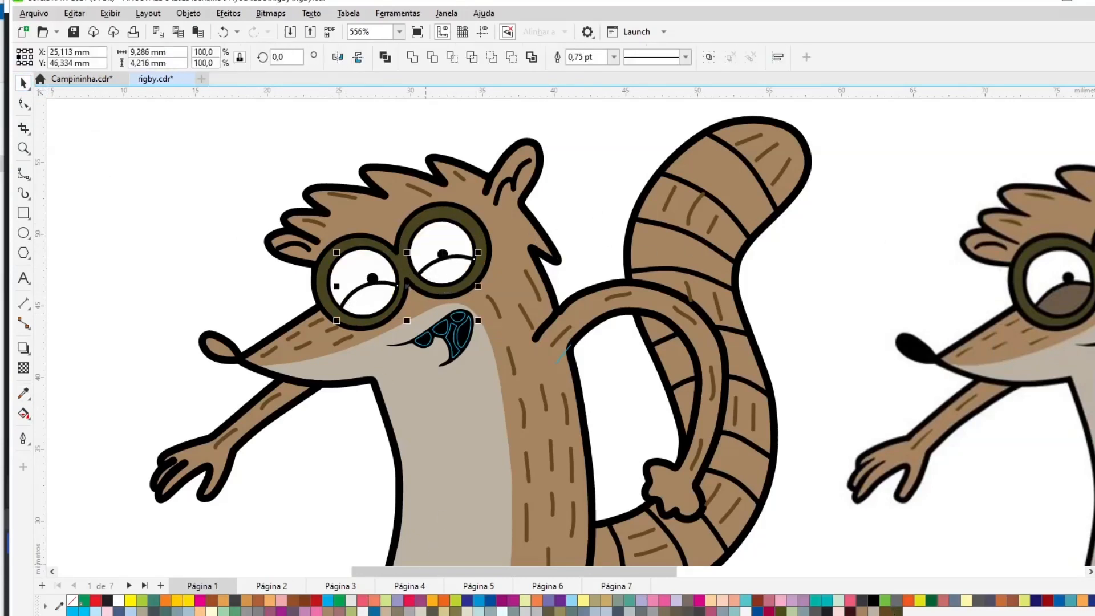
{"action": "left_click", "coordinate": [885, 612]}
- Sample the reference's brown eyelid color and fill both eyelids with it
{"action": "left_click", "coordinate": [23, 394]}
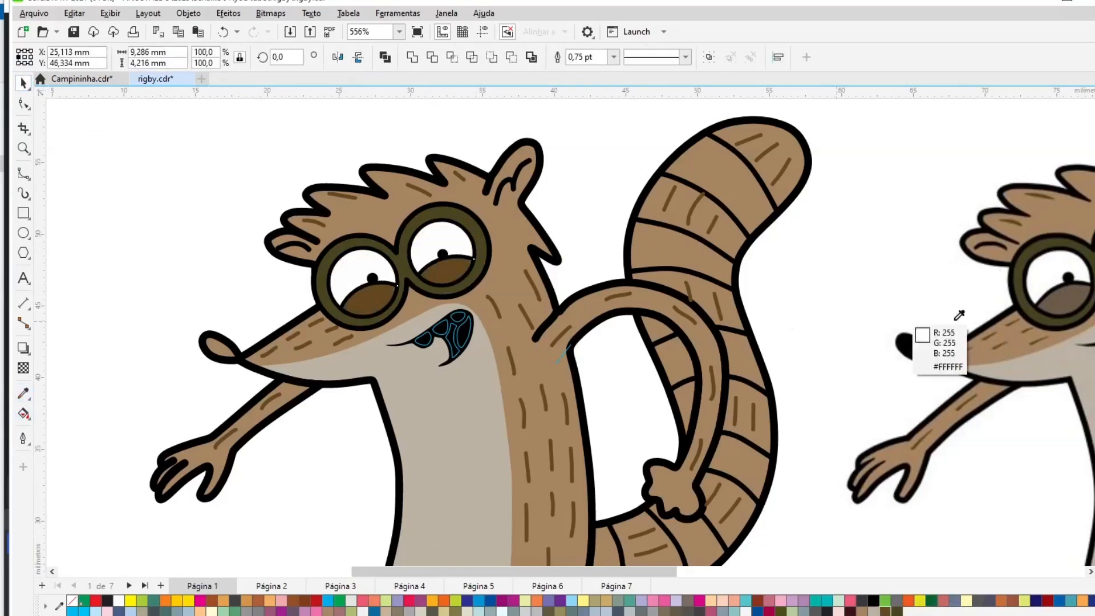
{"action": "left_click", "coordinate": [1073, 295]}
{"action": "left_click", "coordinate": [445, 272]}
{"action": "left_click", "coordinate": [355, 303]}
{"action": "left_click", "coordinate": [22, 84]}
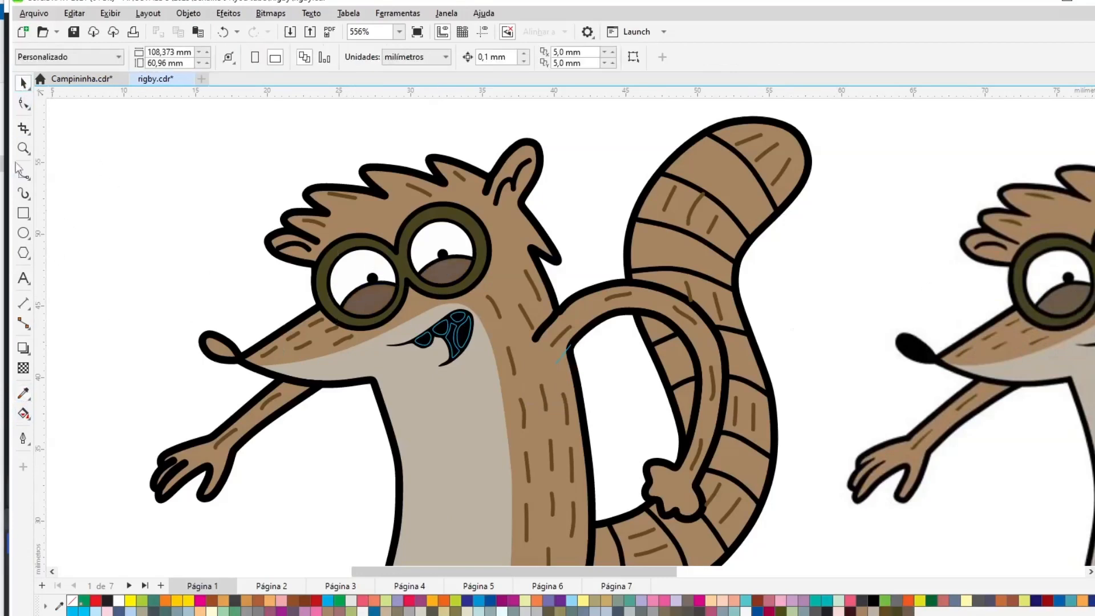
- Draw a circle over the tip of the nose and fill it black
{"action": "left_click", "coordinate": [24, 233]}
{"action": "left_click_drag", "start_coordinate": [121, 259], "coordinate": [252, 395]}
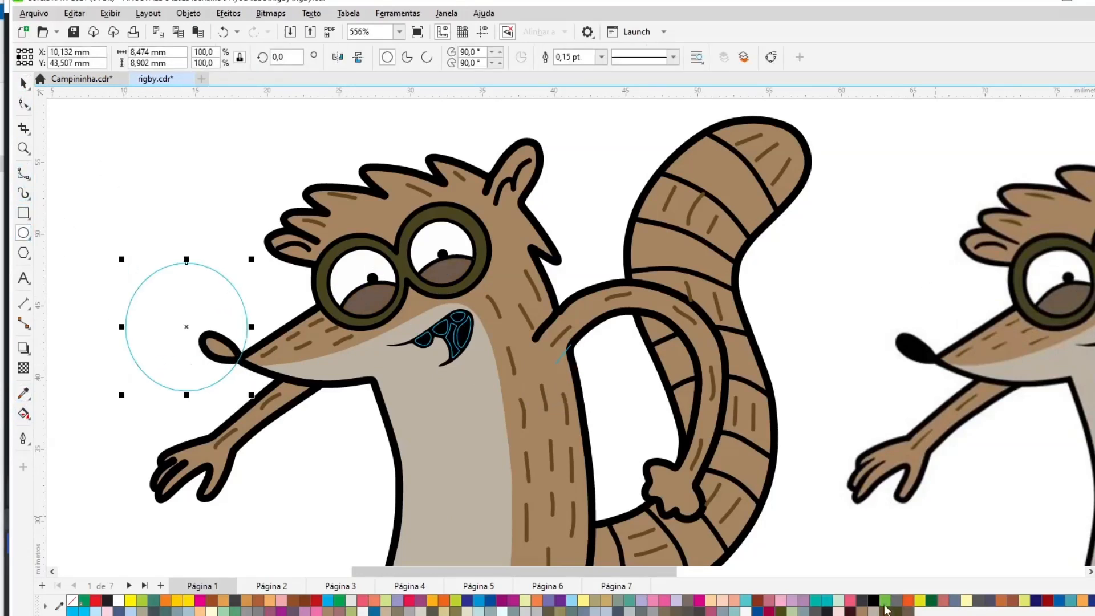
{"action": "left_click", "coordinate": [873, 601]}
{"action": "key", "text": "space"}
- Place the nose circle inside the head shape with PowerClip
{"action": "left_click", "coordinate": [181, 15]}
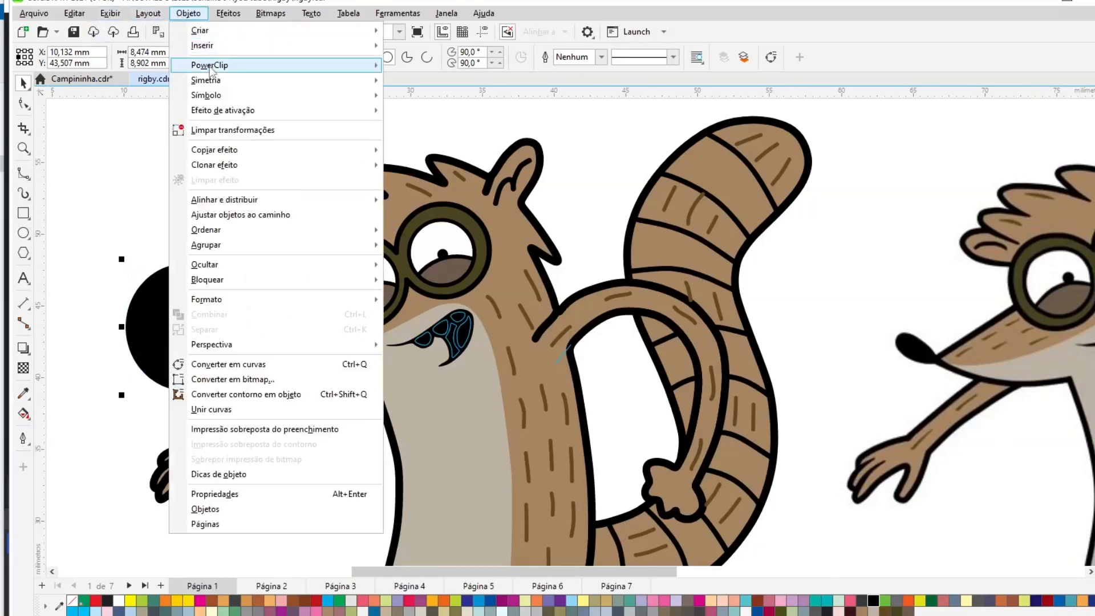
{"action": "mouse_move", "coordinate": [219, 67]}
{"action": "left_click", "coordinate": [435, 67]}
{"action": "left_click", "coordinate": [494, 168]}
{"action": "left_click", "coordinate": [137, 214]}
- Zoom into the mouth, fill the three teeth white and remove their outlines
{"action": "left_click", "coordinate": [440, 332]}
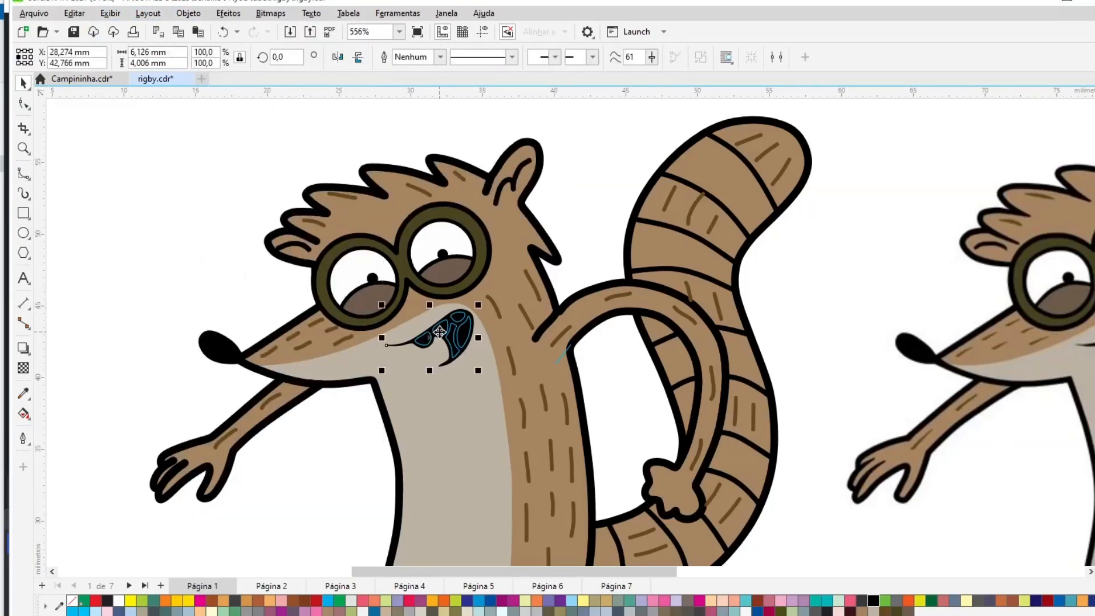
{"action": "left_click", "coordinate": [22, 149]}
{"action": "left_click_drag", "start_coordinate": [376, 292], "coordinate": [524, 380]}
{"action": "left_click", "coordinate": [24, 84]}
{"action": "left_click", "coordinate": [457, 314]}
{"action": "left_click", "coordinate": [510, 267], "text": "shift"}
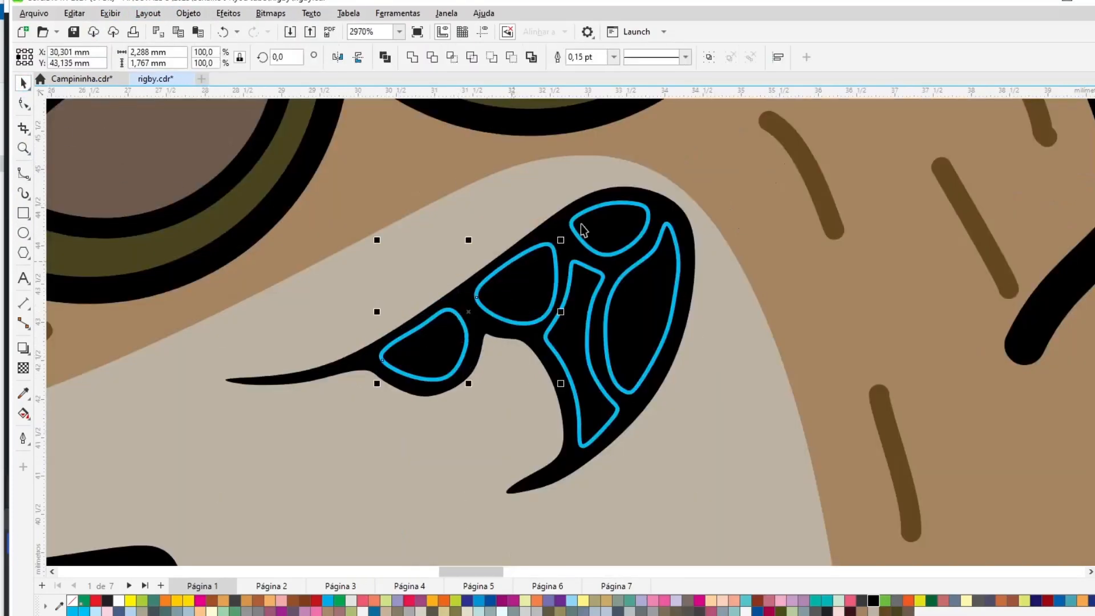
{"action": "left_click", "coordinate": [588, 210], "text": "shift"}
{"action": "left_click", "coordinate": [118, 600]}
{"action": "right_click", "coordinate": [72, 601]}
- Fill the tongue red and remove its outline
{"action": "left_click", "coordinate": [636, 267]}
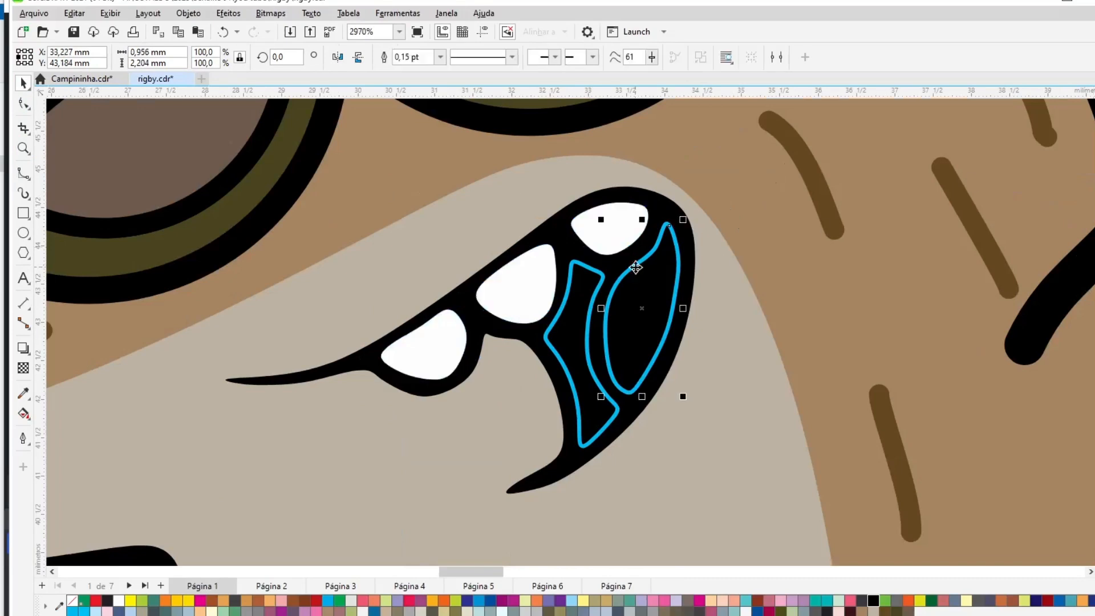
{"action": "left_click", "coordinate": [514, 602]}
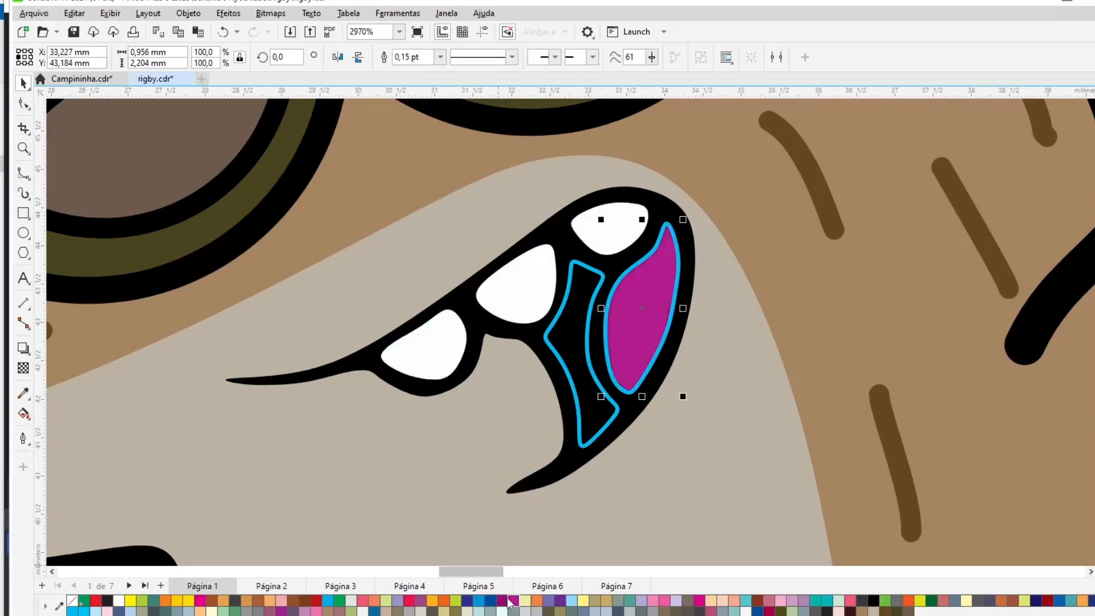
{"action": "right_click", "coordinate": [1094, 123]}
- Fill the inner mouth shape brown and remove its outline
{"action": "left_click", "coordinate": [587, 343]}
{"action": "left_click", "coordinate": [304, 602]}
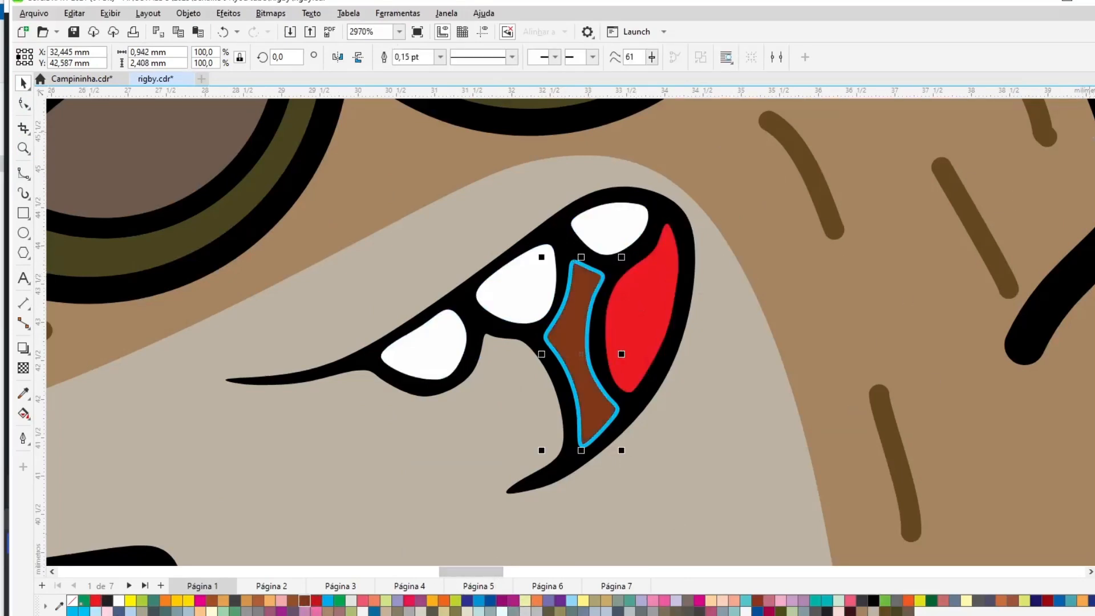
{"action": "right_click", "coordinate": [72, 600]}
{"action": "key", "text": "F4"}
- Sample the reference's dark tail-stripe color and fill the tail stripes with it
{"action": "left_click", "coordinate": [972, 277]}
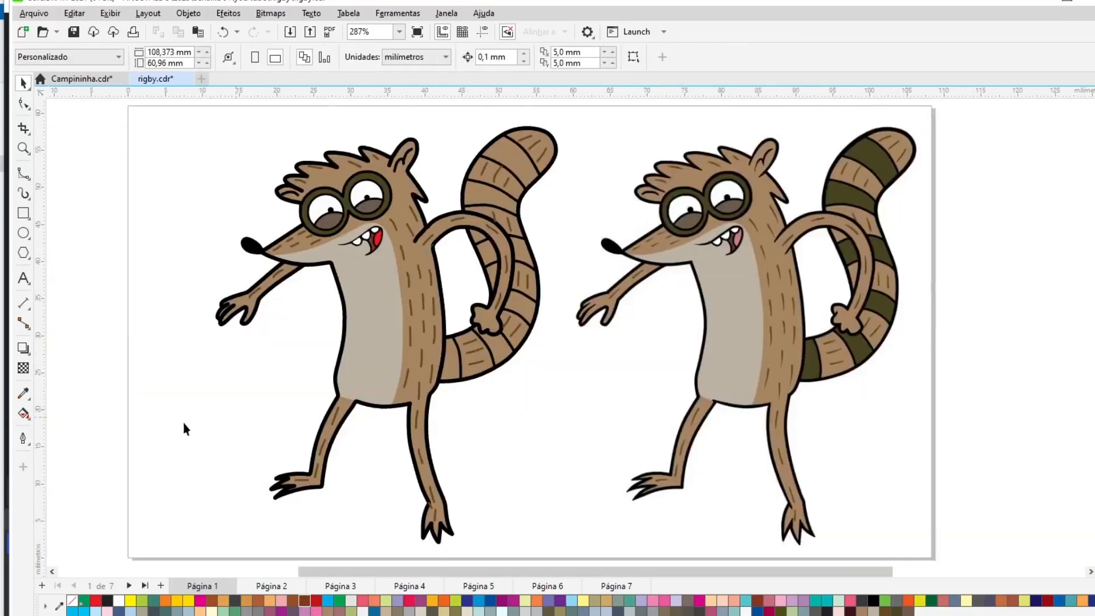
{"action": "key", "text": "i"}
{"action": "left_click", "coordinate": [813, 356]}
{"action": "left_click", "coordinate": [501, 350]}
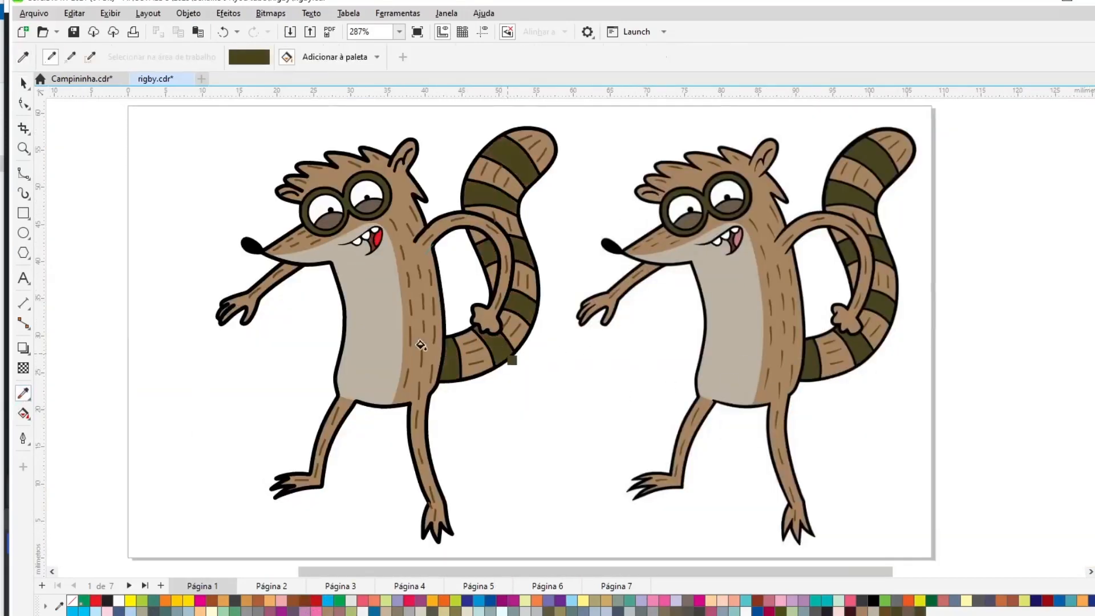
- Change the outline width of the body shape
{"action": "left_click", "coordinate": [24, 84]}
{"action": "left_click", "coordinate": [340, 415]}
{"action": "left_click", "coordinate": [441, 57]}
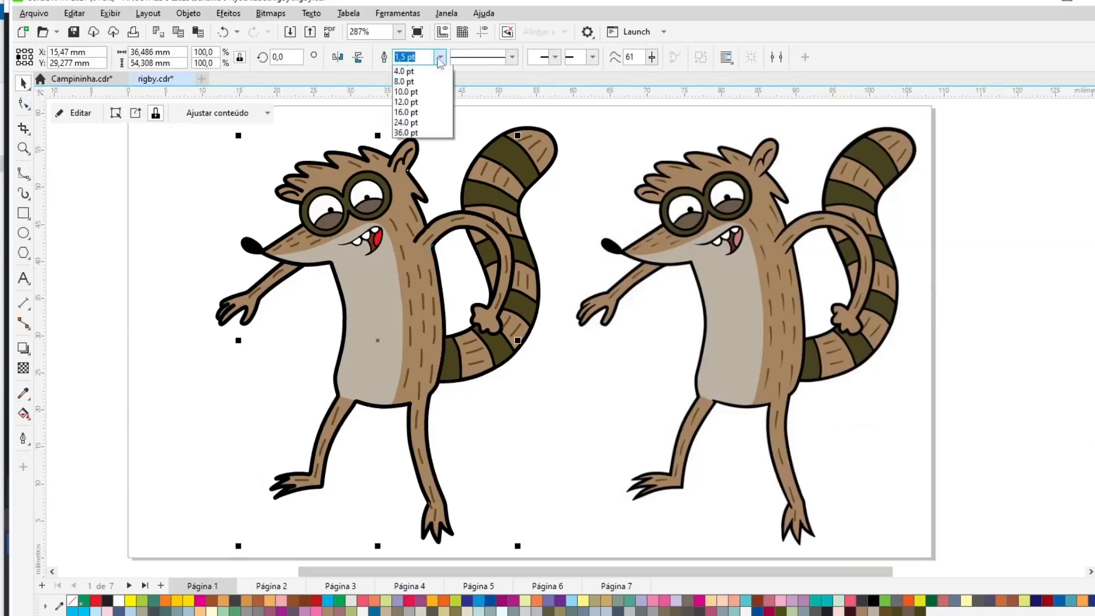
{"action": "left_click", "coordinate": [440, 112]}
- Set the tail's outline width to 1.0 pt
{"action": "left_click", "coordinate": [478, 155]}
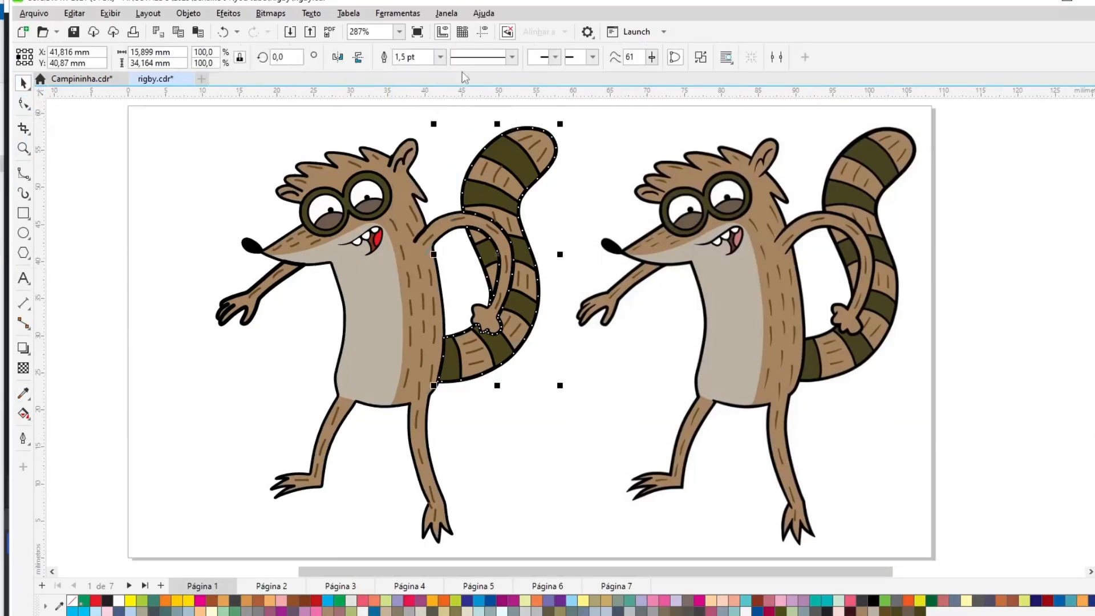
{"action": "left_click", "coordinate": [441, 57]}
{"action": "left_click", "coordinate": [404, 112]}
- Set the extended arm's outline width to 1.0 pt
{"action": "left_click", "coordinate": [286, 275]}
{"action": "left_click", "coordinate": [440, 57]}
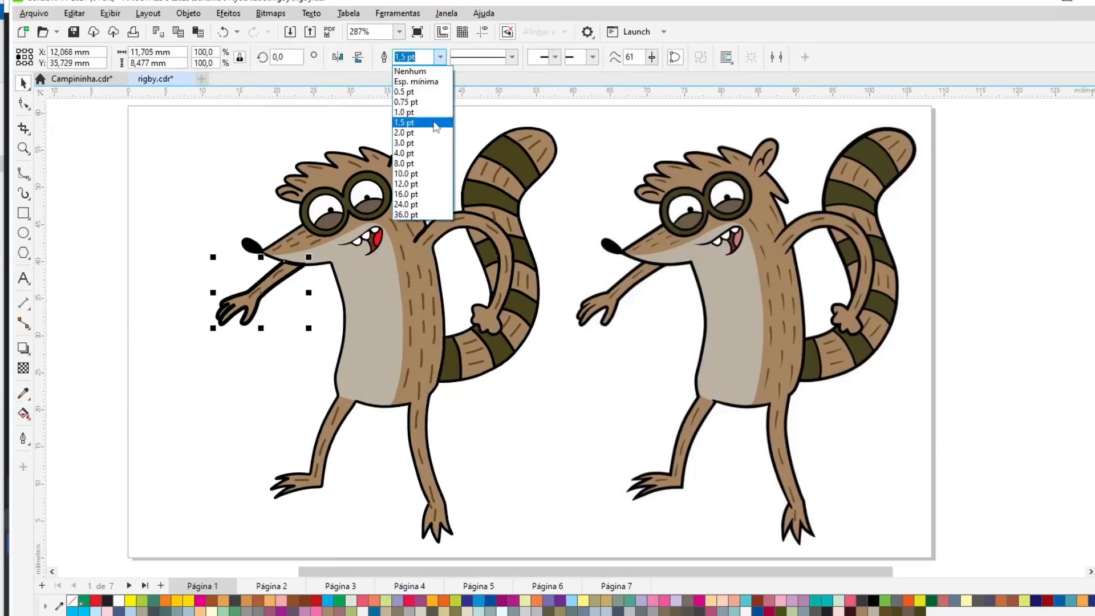
{"action": "left_click", "coordinate": [404, 112]}
{"action": "left_click", "coordinate": [478, 131]}
- Delete the reference image
{"action": "left_click", "coordinate": [385, 240]}
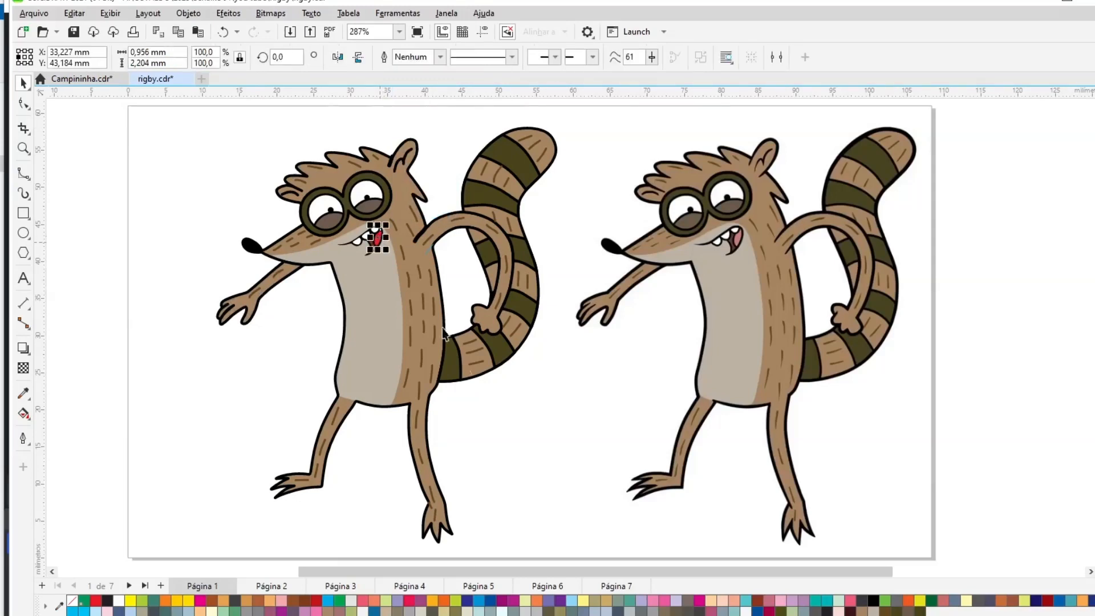
{"action": "left_click", "coordinate": [665, 424]}
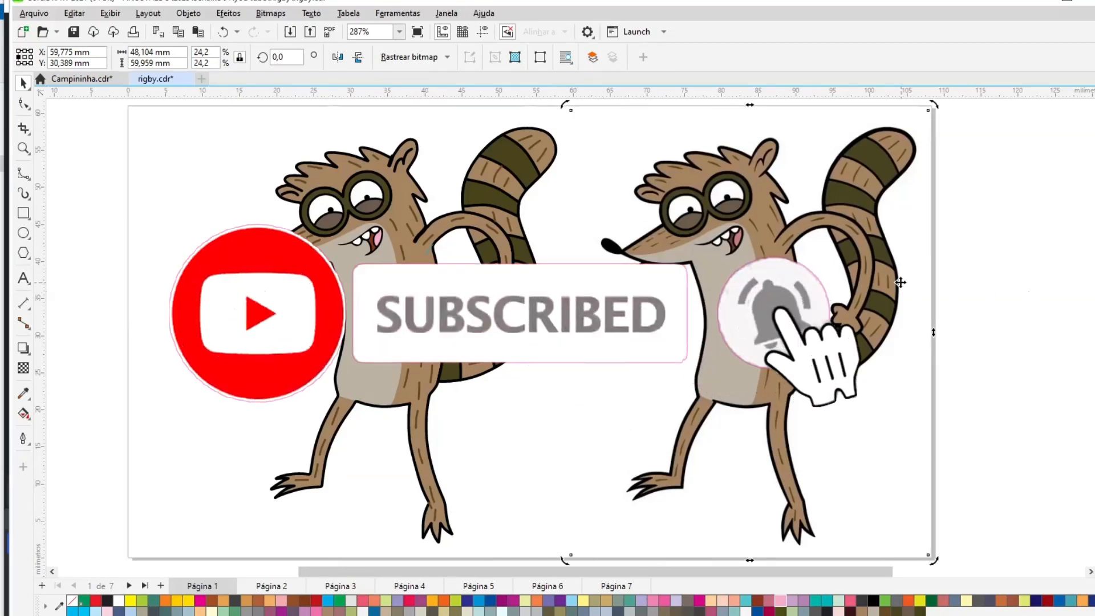
{"action": "key", "text": "Delete"}
- Select all objects and move the drawing toward the middle of the page
{"action": "key", "text": "ctrl+a"}
{"action": "left_click_drag", "start_coordinate": [374, 308], "coordinate": [498, 308]}
- Compare the drawing in wireframe and normal views and preview it full screen
{"action": "left_click", "coordinate": [237, 262]}
{"action": "left_click", "coordinate": [110, 14]}
{"action": "left_click", "coordinate": [117, 31]}
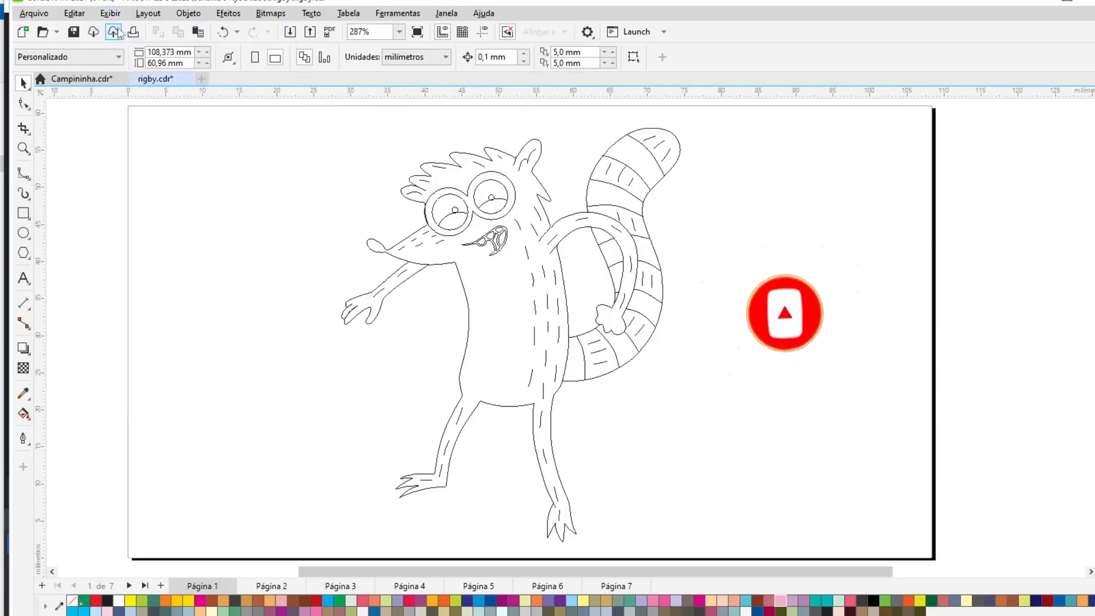
{"action": "left_click", "coordinate": [110, 13]}
{"action": "left_click", "coordinate": [130, 60]}
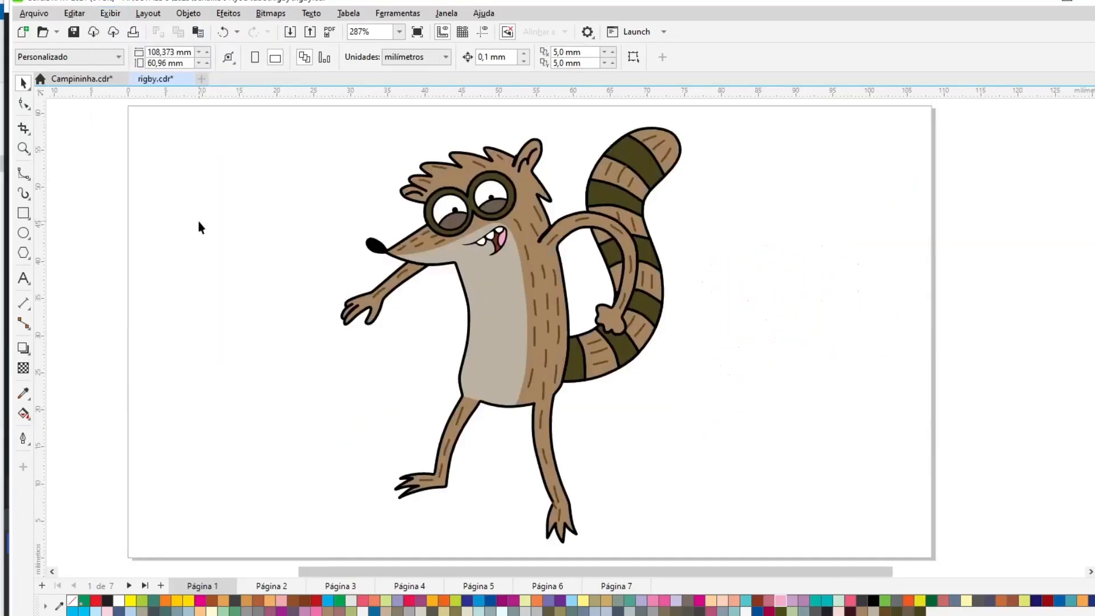
{"action": "key", "text": "F9"}
{"action": "key", "text": "Escape"}
- Inspect the outline width of a small shape on the shoulder
{"action": "left_click", "coordinate": [543, 245]}
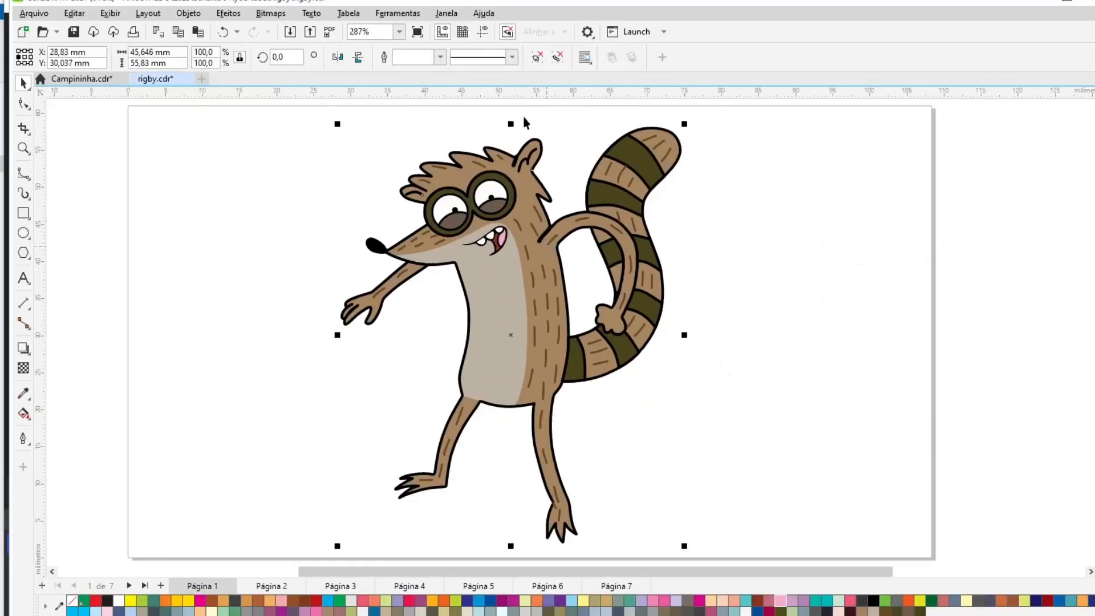
{"action": "left_click", "coordinate": [539, 59]}
{"action": "left_click", "coordinate": [564, 160]}
{"action": "left_click", "coordinate": [550, 248]}
{"action": "left_click", "coordinate": [552, 251], "text": "shift"}
{"action": "left_click", "coordinate": [550, 252]}
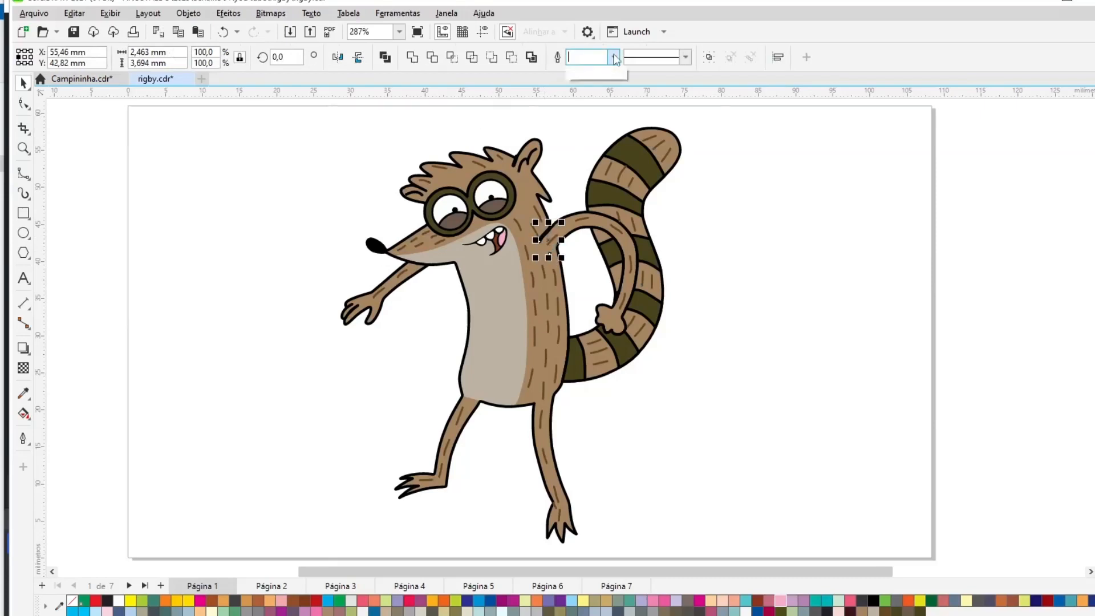
{"action": "left_click", "coordinate": [989, 429]}
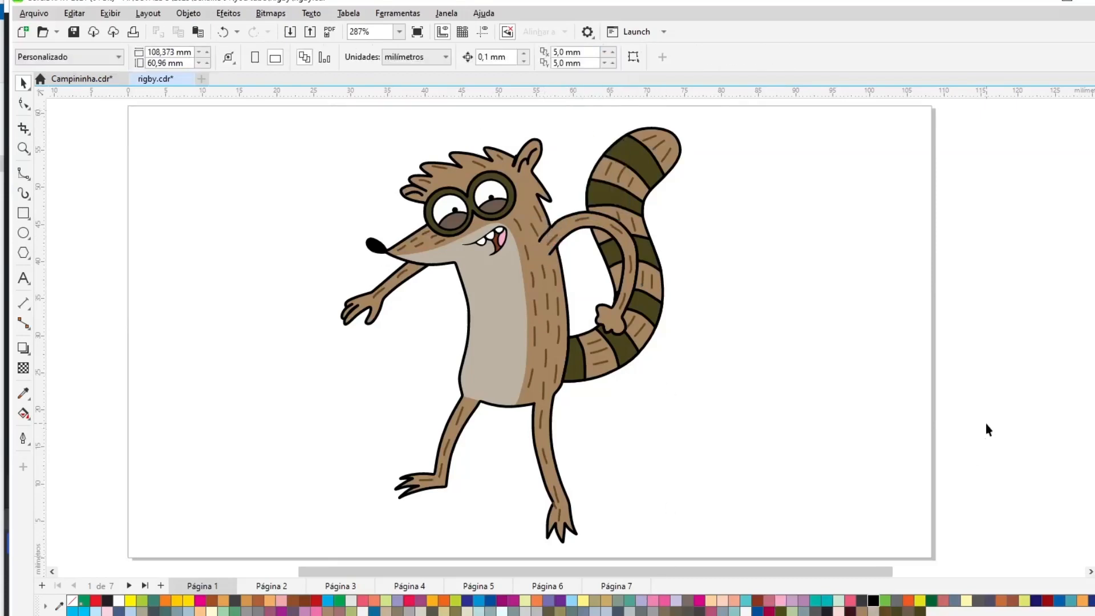
- Set the ear's outline width to 1.0 pt
{"action": "left_click", "coordinate": [515, 161]}
{"action": "left_click", "coordinate": [445, 57]}
{"action": "left_click", "coordinate": [438, 113]}
{"action": "left_click", "coordinate": [169, 189]}
- Preview the finished drawing full screen
{"action": "key", "text": "ctrl+a"}
{"action": "left_click", "coordinate": [169, 189]}
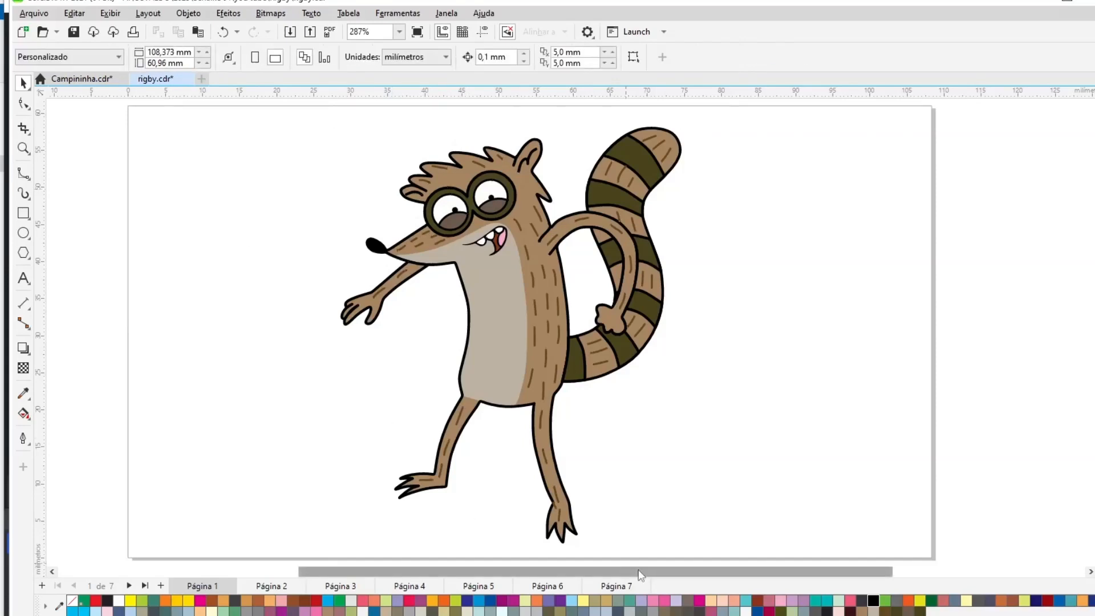
{"action": "key", "text": "F9"}
{"action": "key", "text": "Escape"}
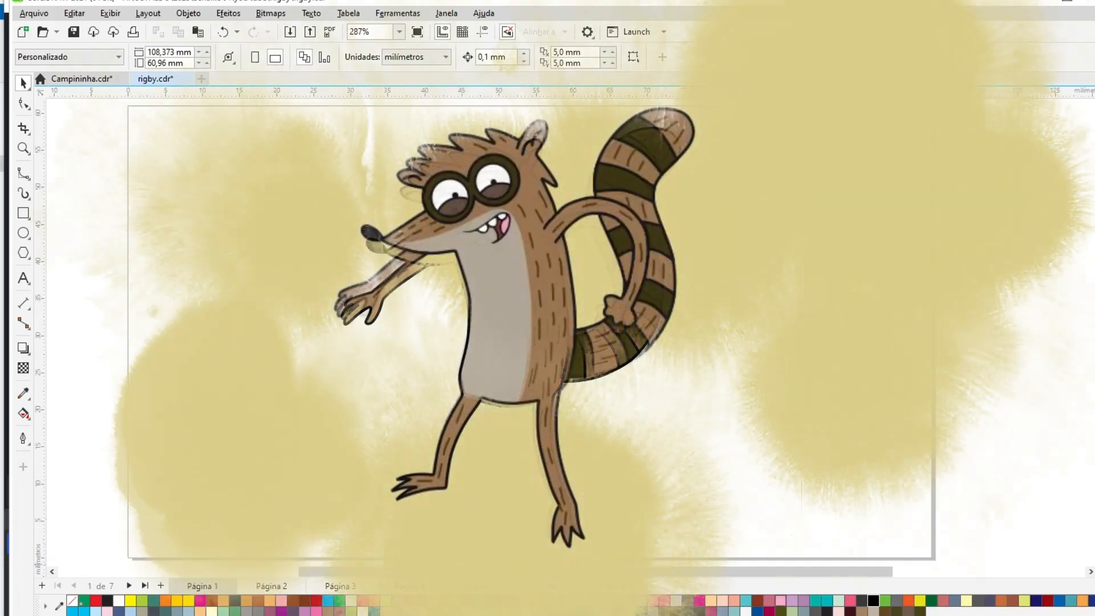